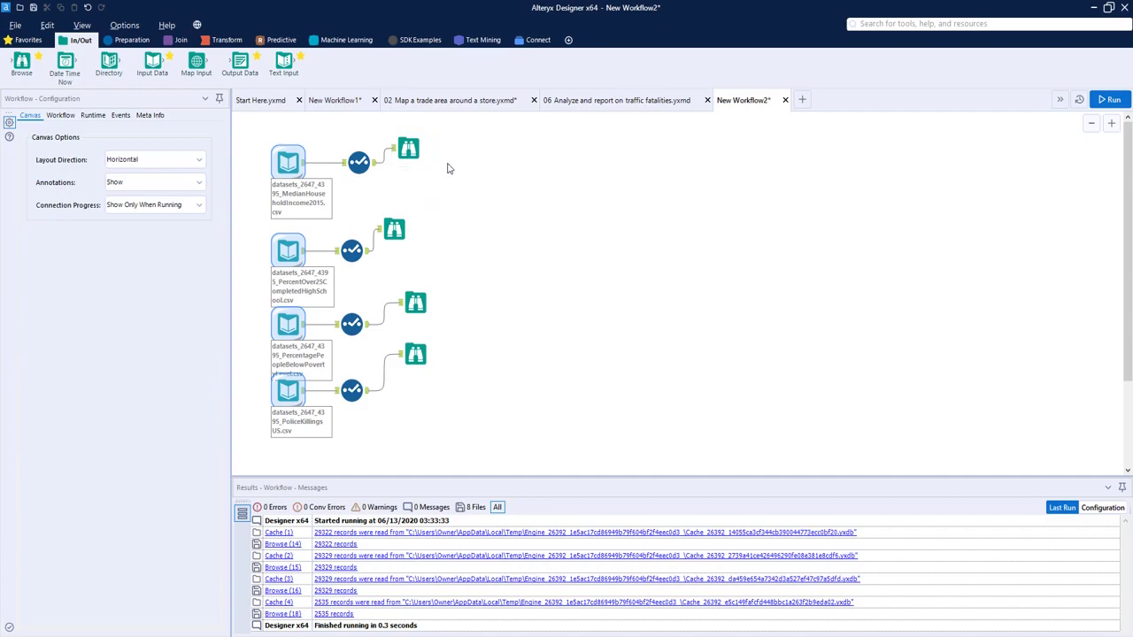
Step: Select the four Input Data tools and preview the poverty-level and PoliceKillingsUS records (2,535 records, 14 fields)
left_click_drag(445, 162, 558, 320)
left_click_drag(251, 131, 326, 433)
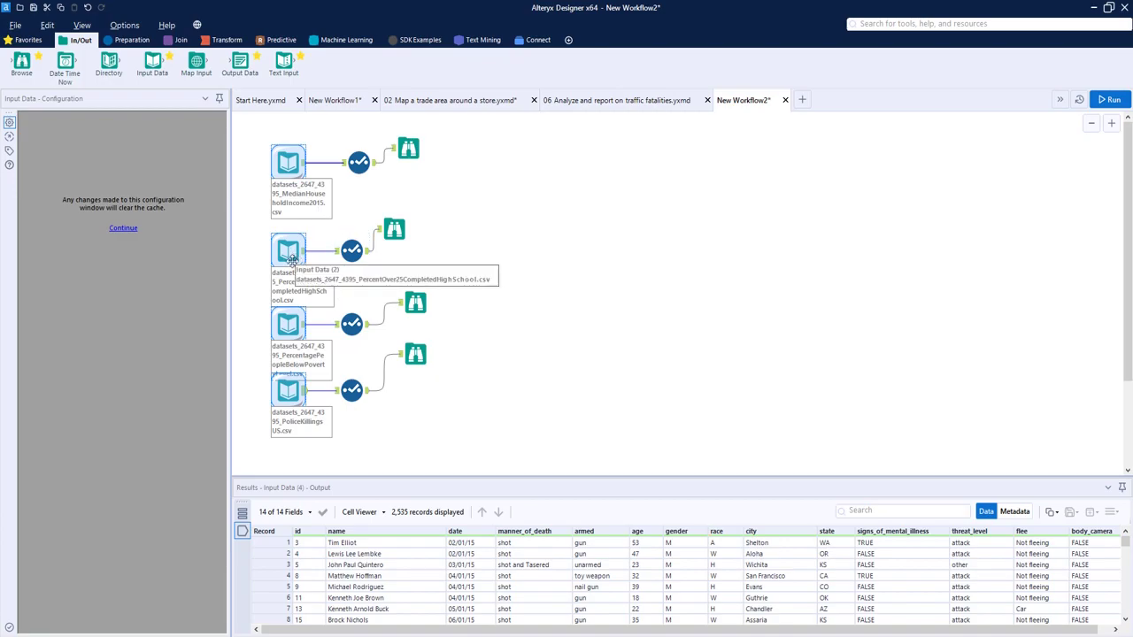
left_click(288, 319)
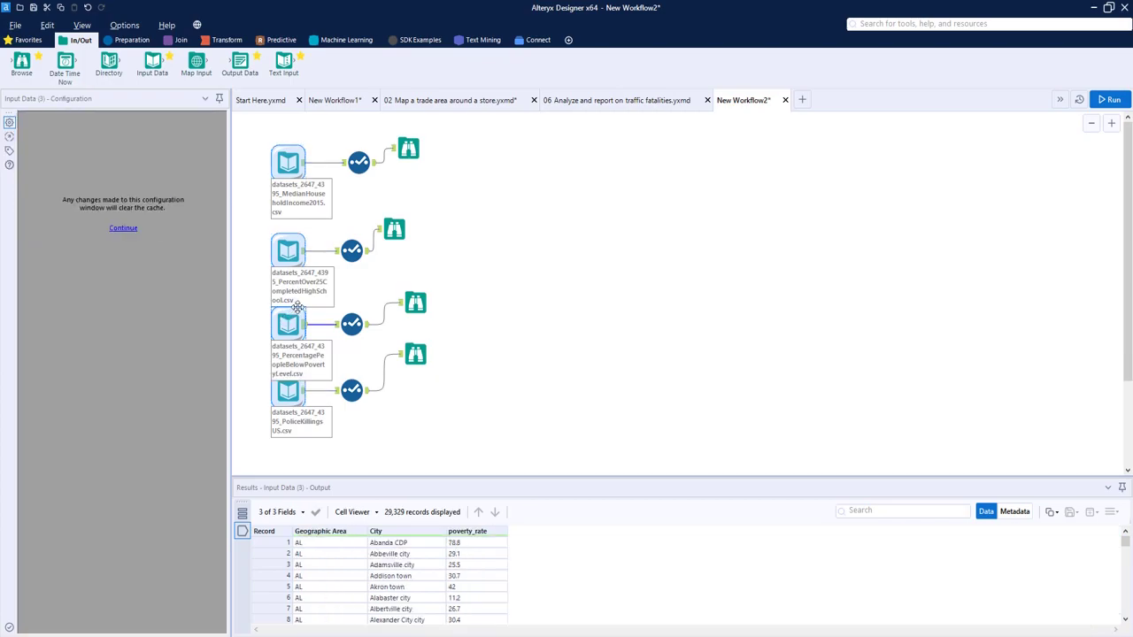
left_click(283, 390)
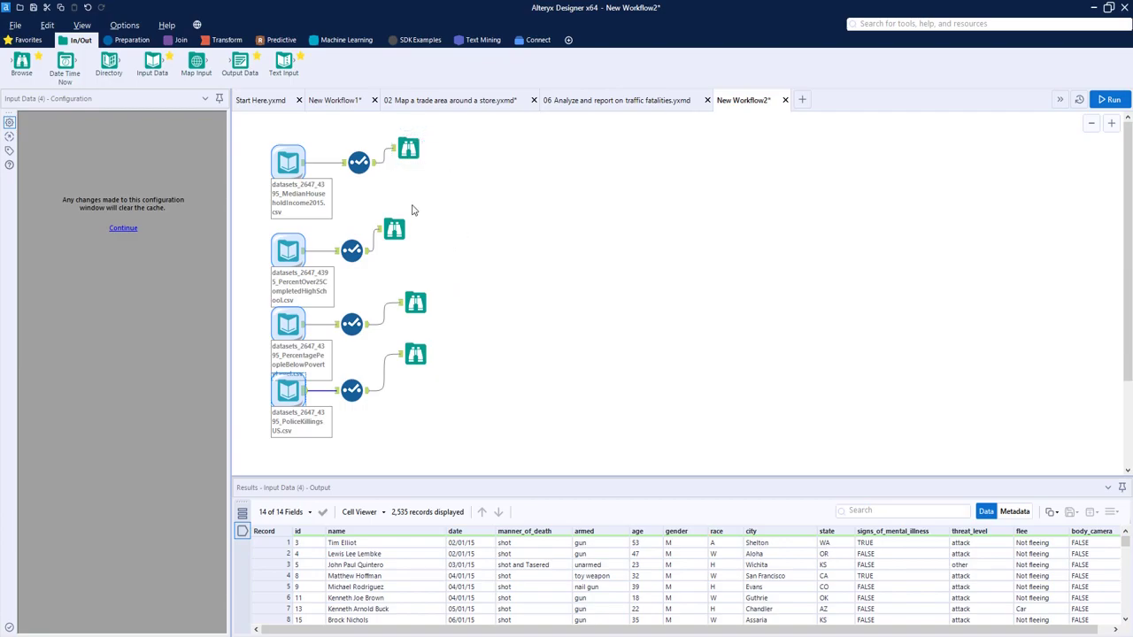
Step: Review the median income and high school completion Browse results, profiling the Geographic Area field
left_click(408, 150)
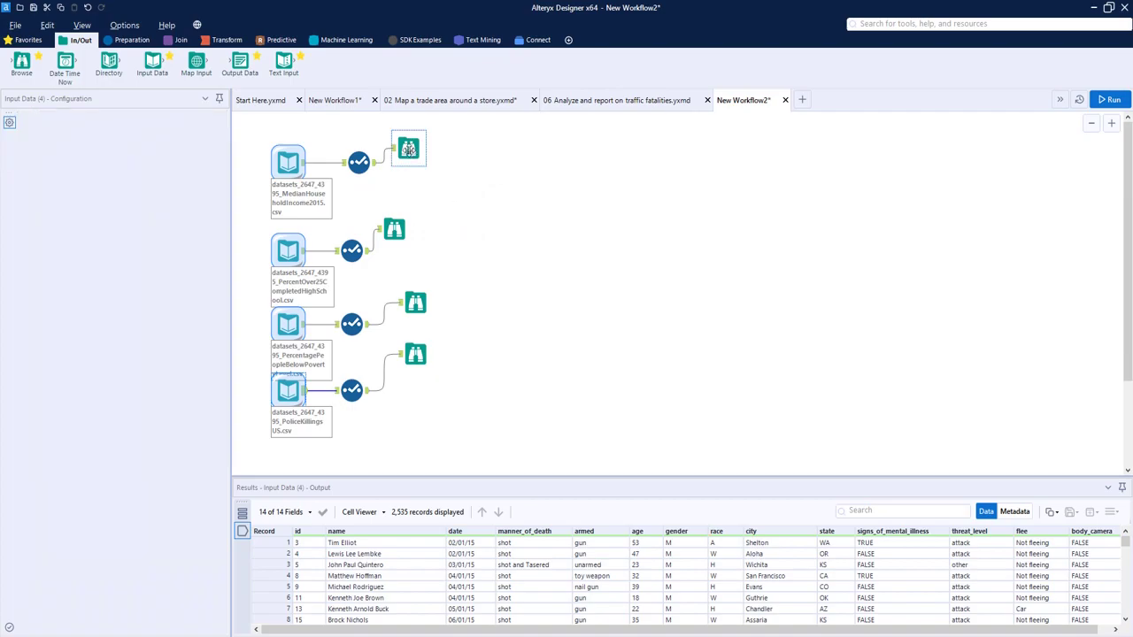
left_click_drag(408, 150, 394, 133)
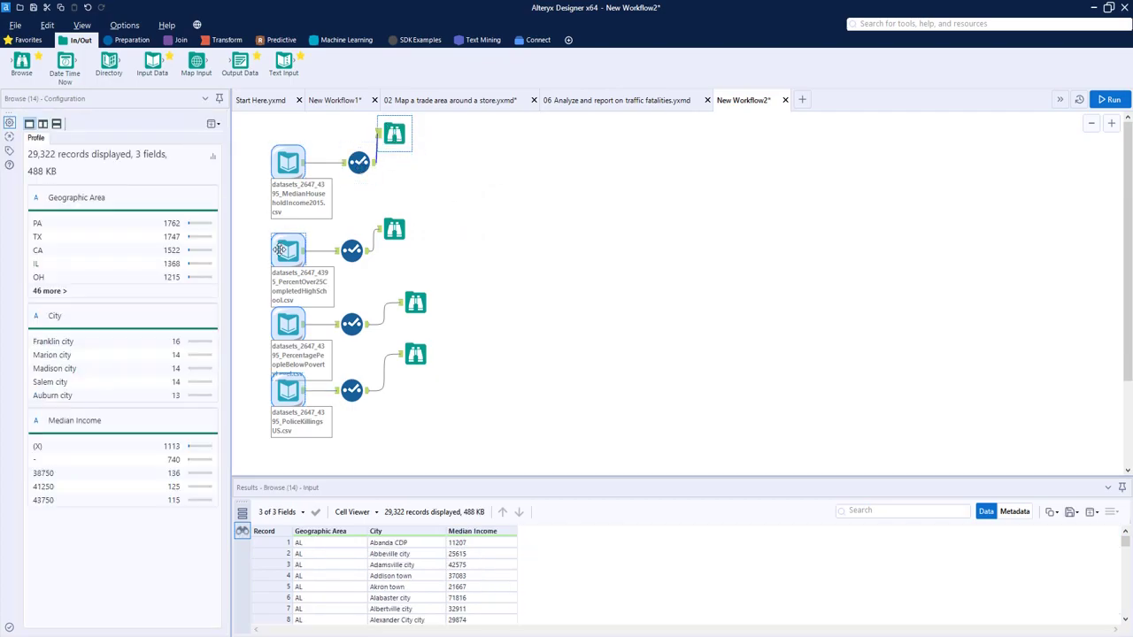
left_click(315, 531)
scroll(128, 386, "down", 3)
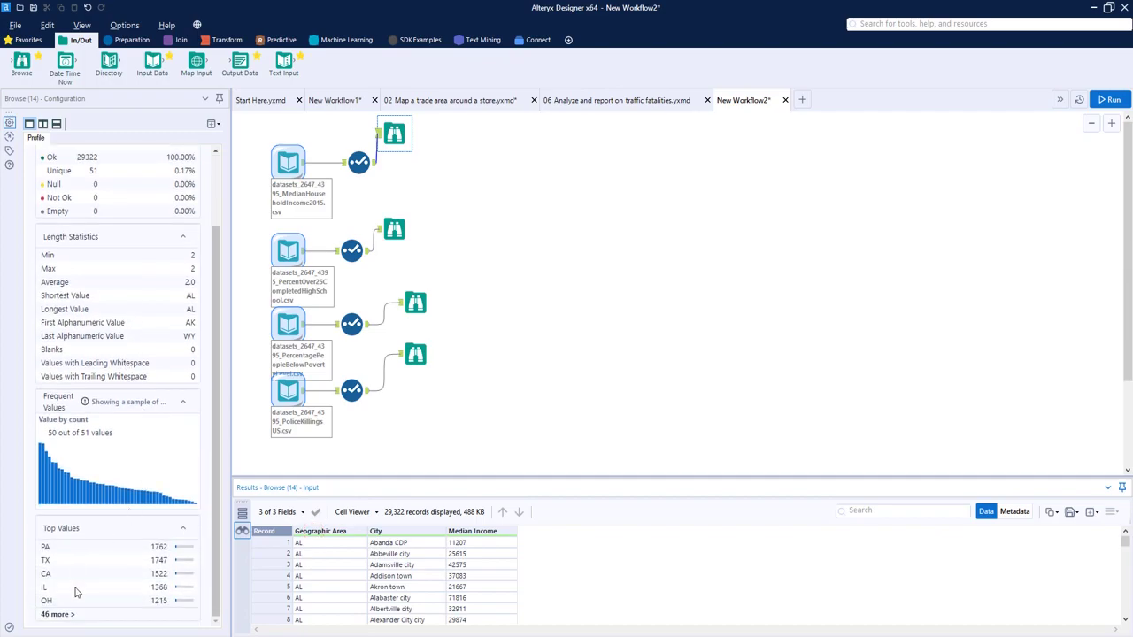
left_click(58, 614)
scroll(63, 227, "down", 2)
scroll(62, 256, "down", 2)
left_click(394, 230)
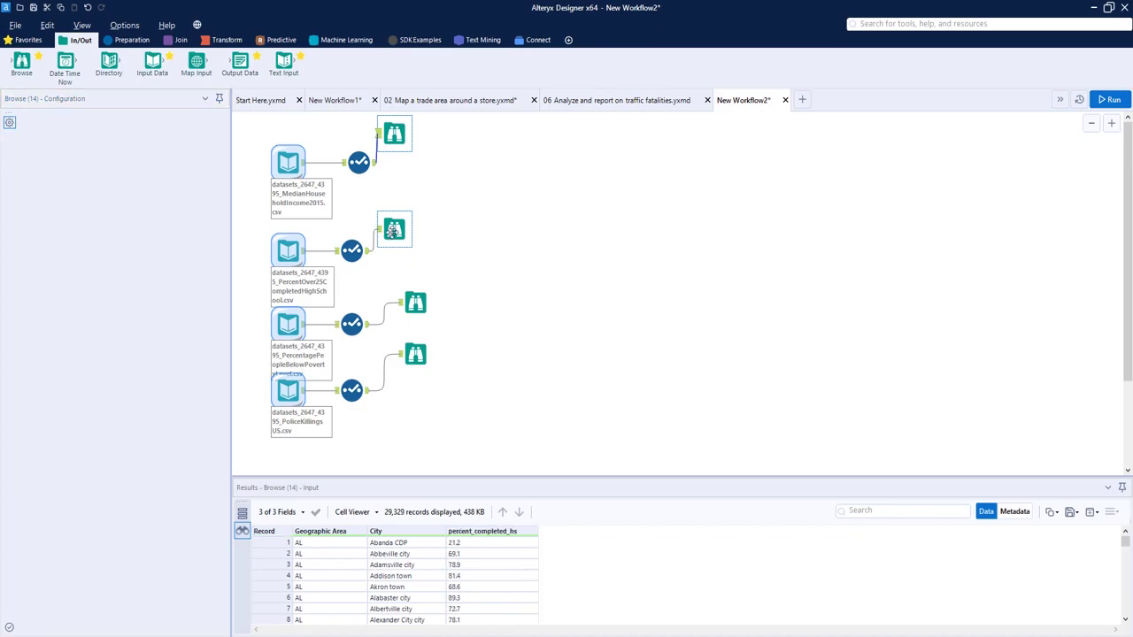
scroll(174, 472, "down", 2)
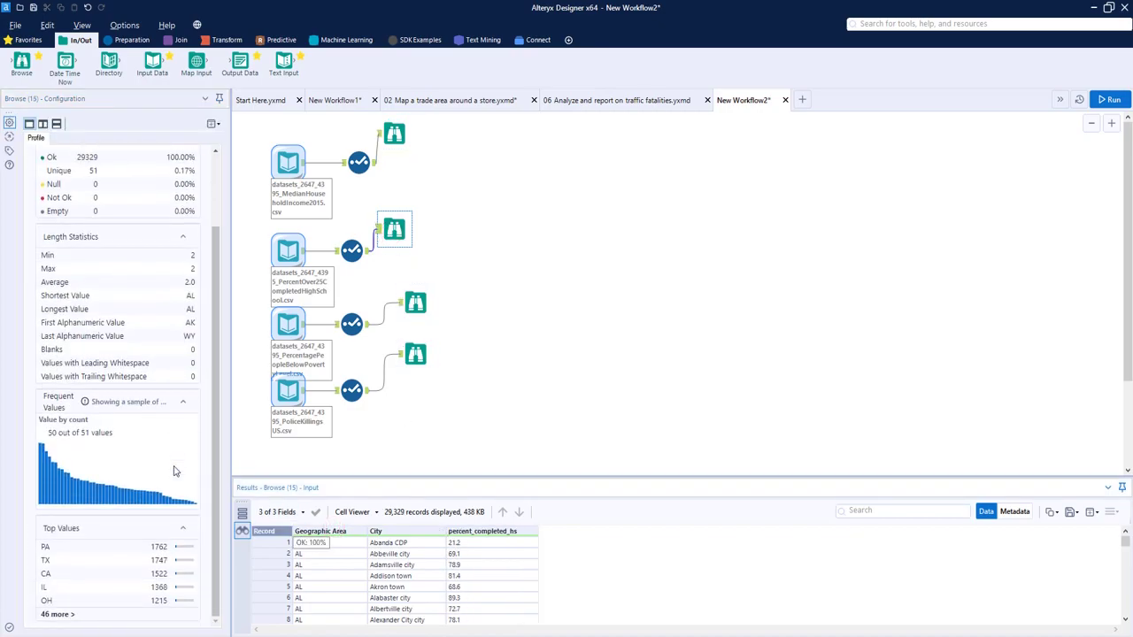
Step: Delete all four Browse tools from the workflow
left_click(485, 248)
left_click_drag(405, 228, 521, 140)
left_click_drag(153, 62, 462, 130)
key("Delete")
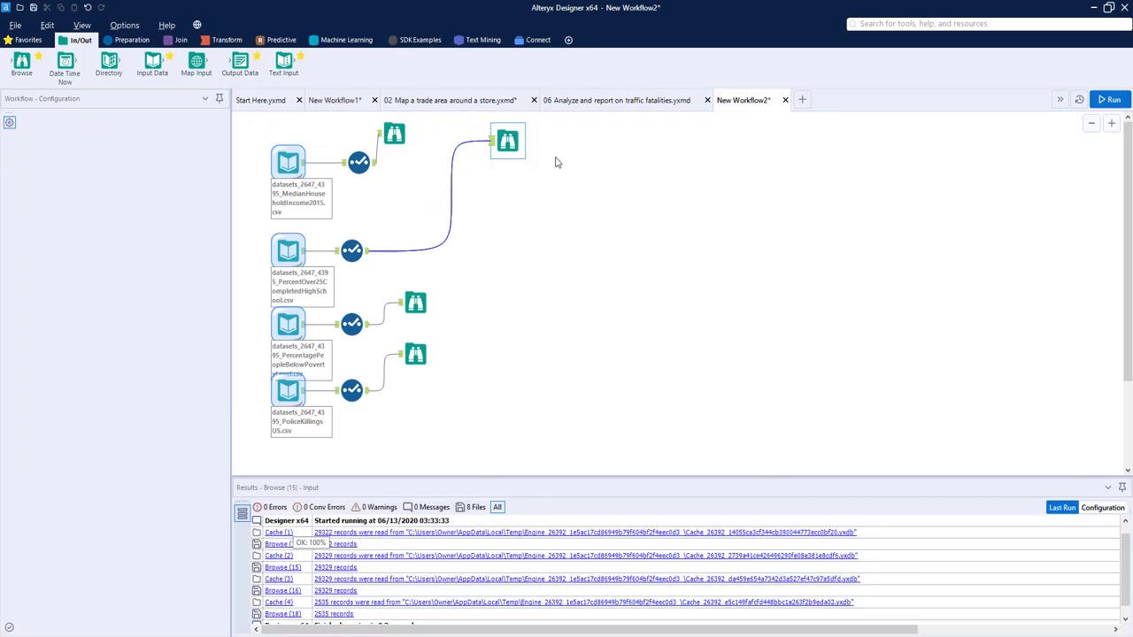
left_click_drag(359, 116, 460, 144)
left_click(418, 285)
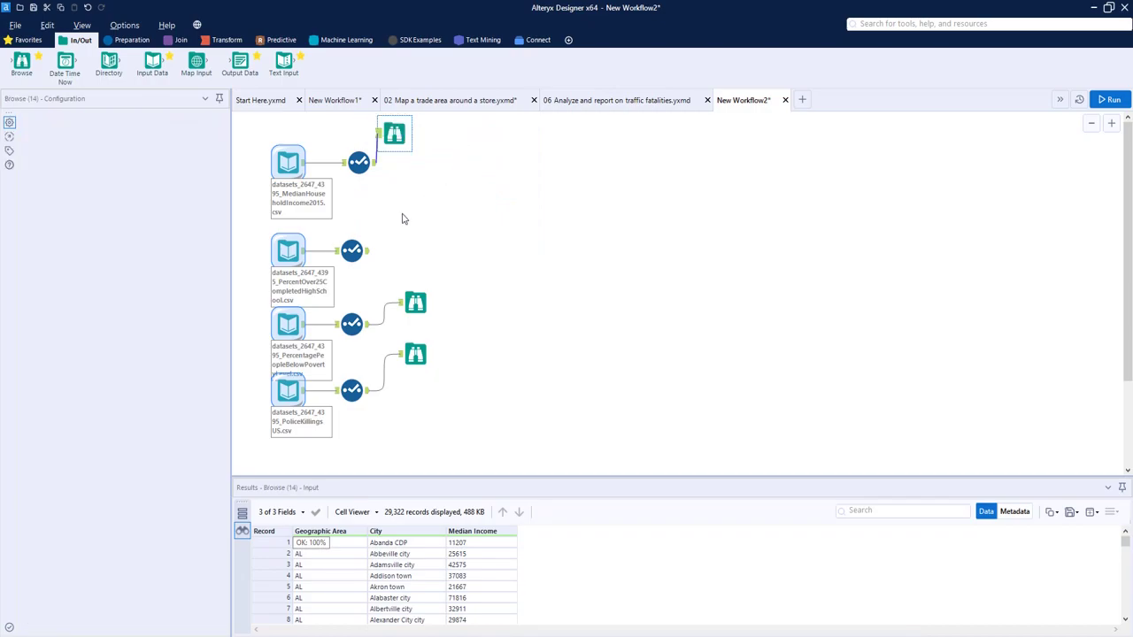
key("Delete")
left_click_drag(412, 255, 435, 407)
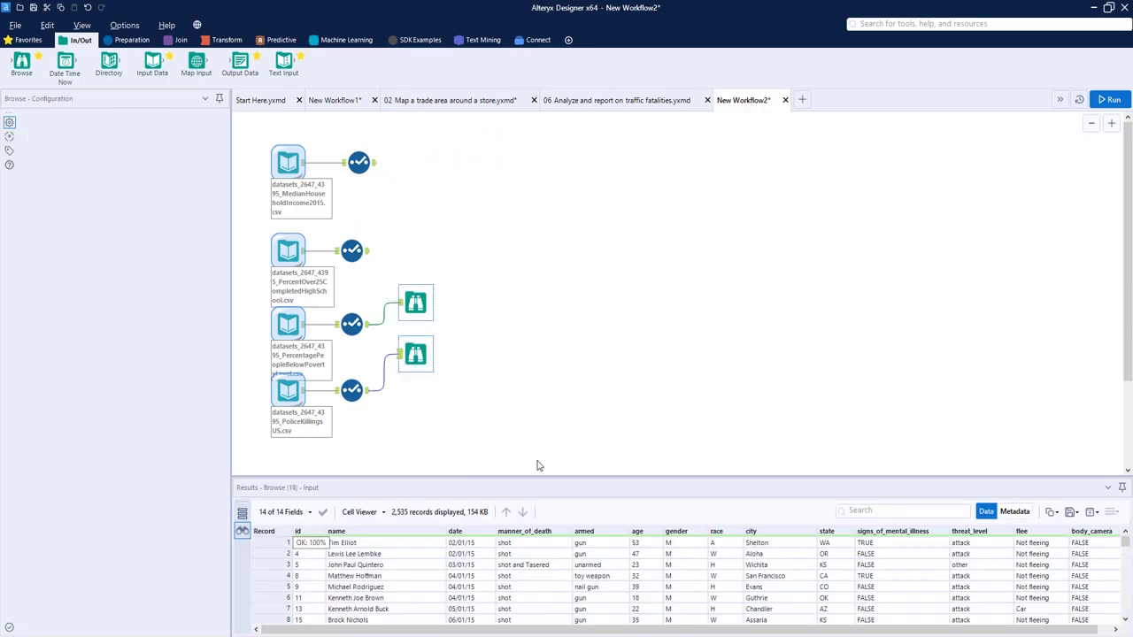
key("Delete")
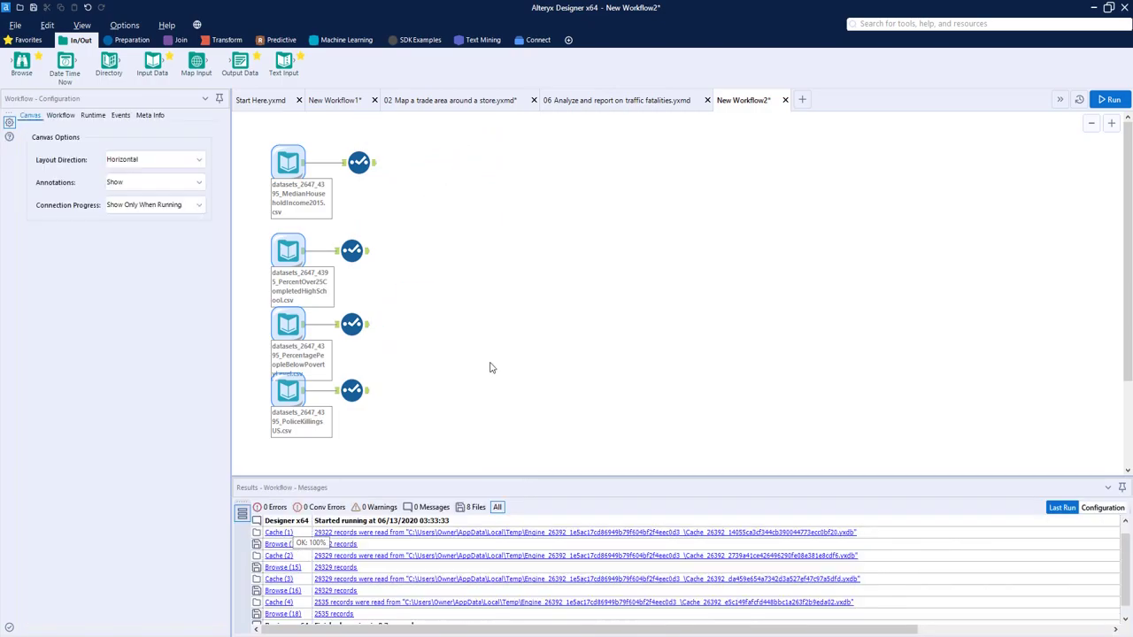
Step: Place a Join tool right of the Select tools and wire a Select output into it
left_click(177, 40)
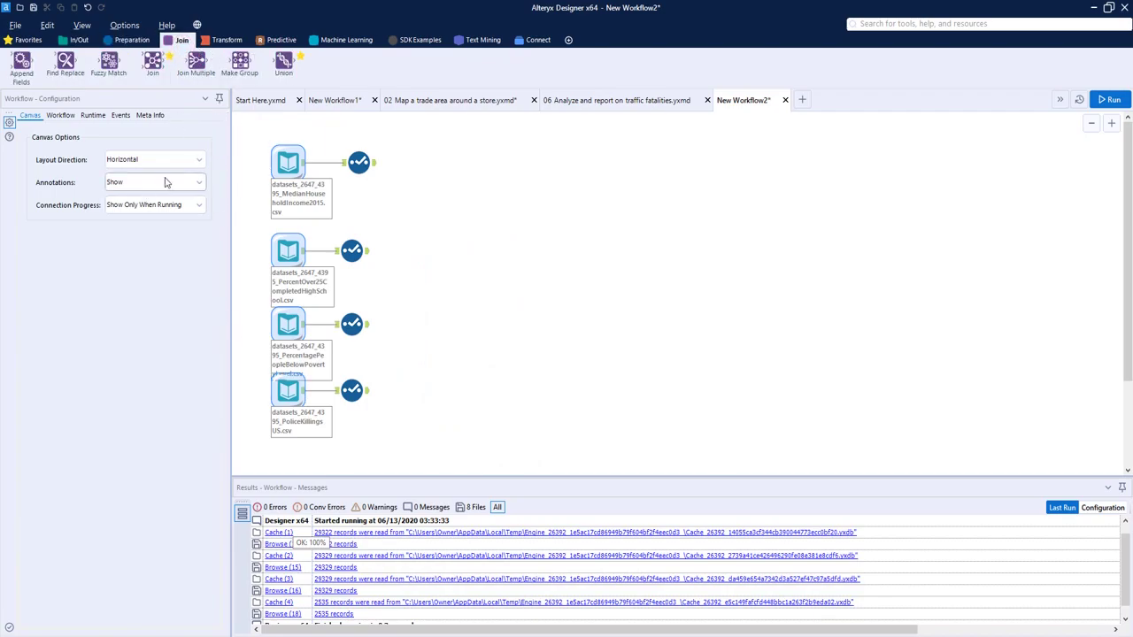
left_click_drag(147, 78, 429, 212)
left_click_drag(375, 163, 414, 206)
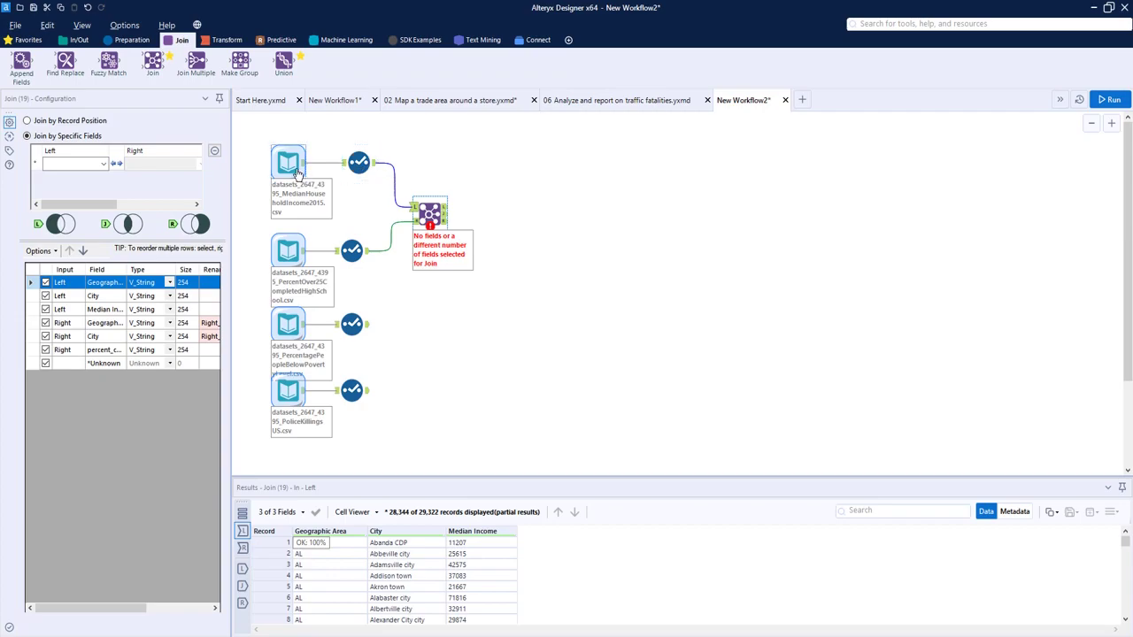
Step: Review the field settings of the median income and high school Select tools
left_click_drag(243, 132, 387, 190)
left_click_drag(247, 210, 373, 278)
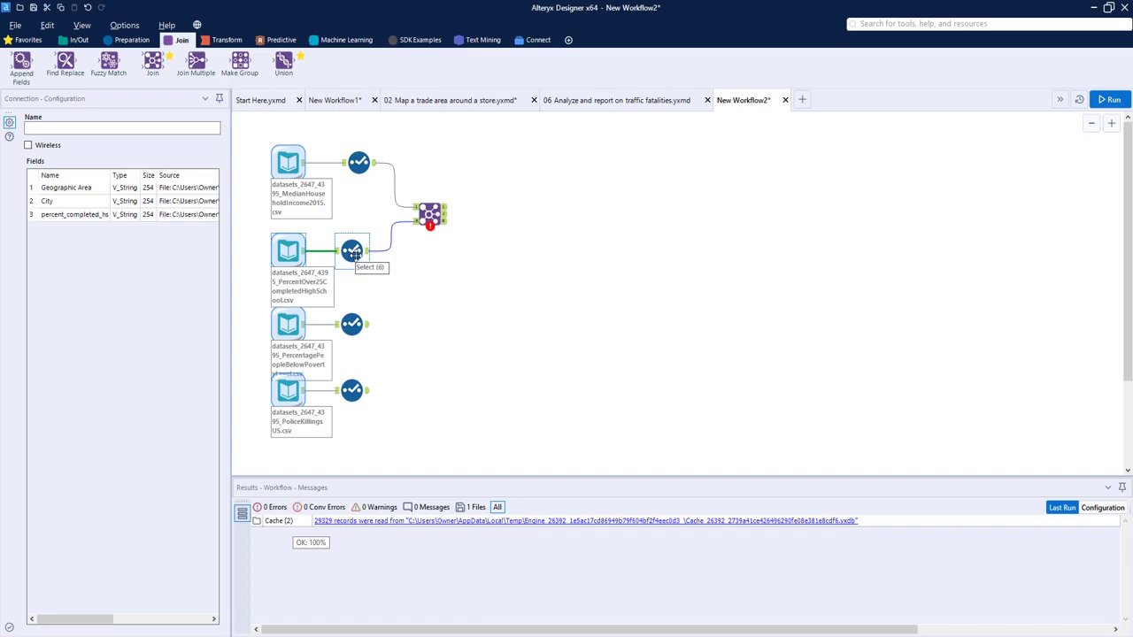
left_click(352, 253)
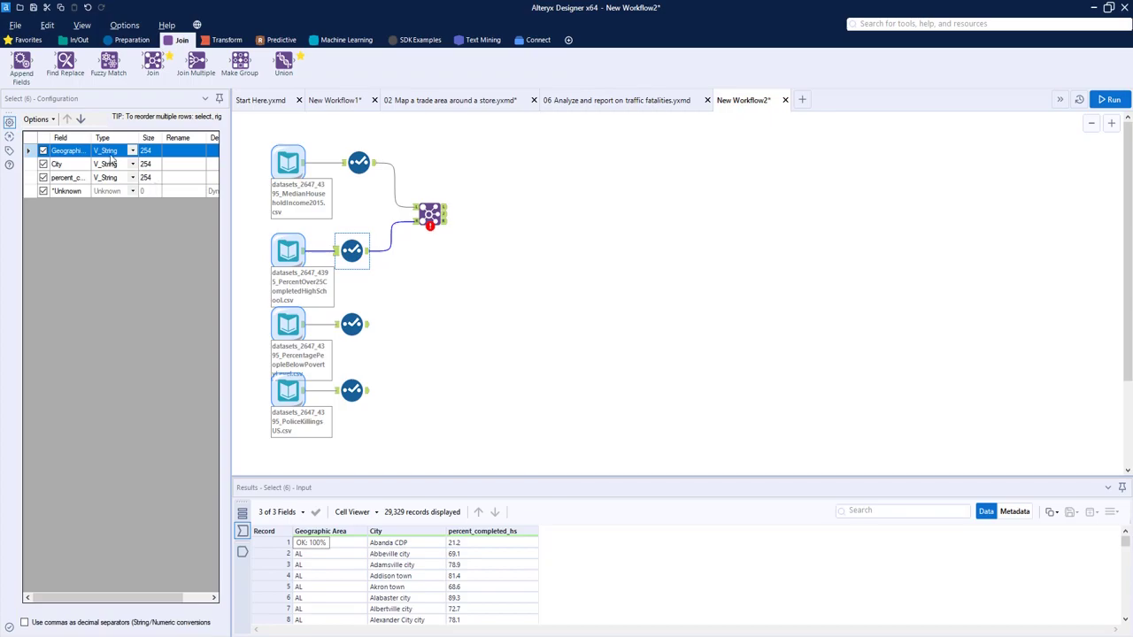
left_click_drag(91, 141, 129, 138)
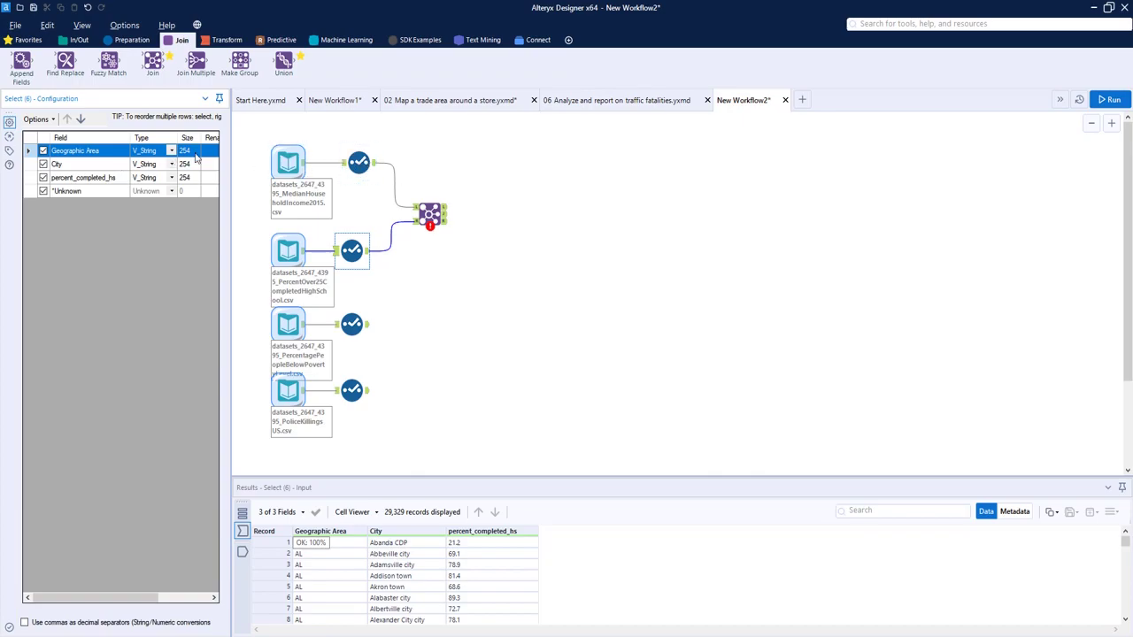
left_click(358, 163)
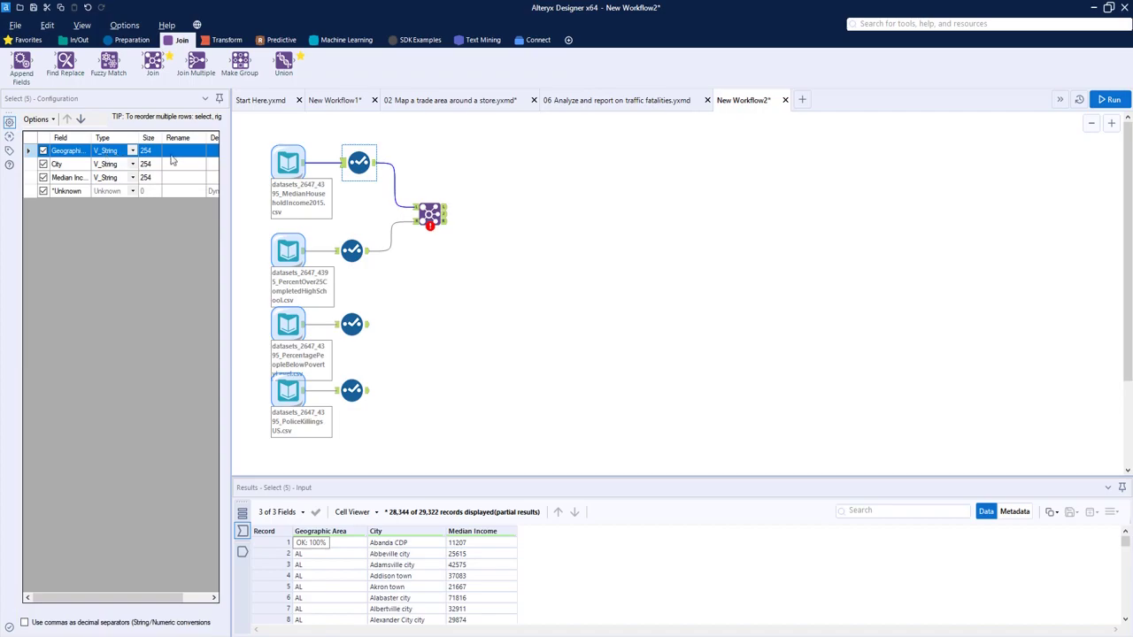
Step: Join on Geographic Area, run the workflow, and review the Join's L, J and R outputs
left_click(429, 212)
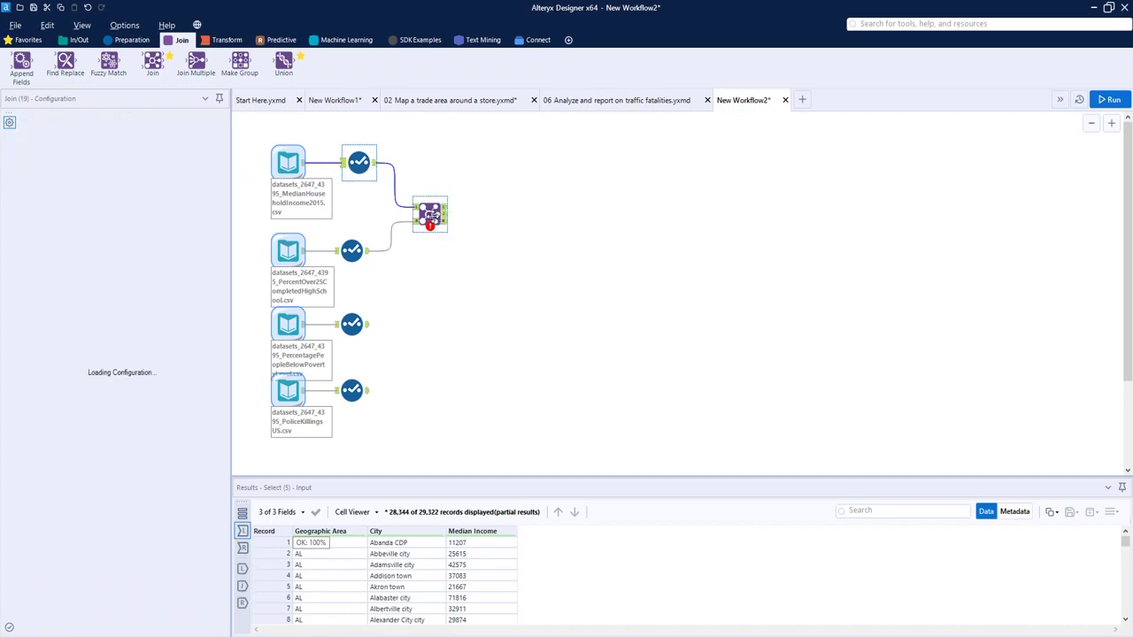
left_click(104, 164)
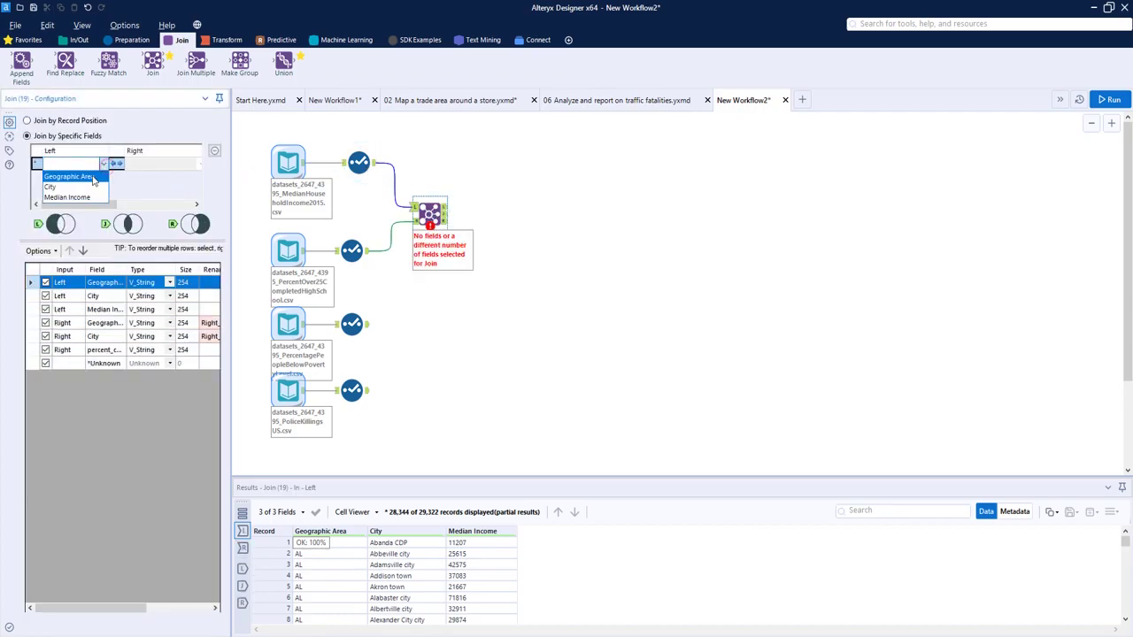
left_click(71, 175)
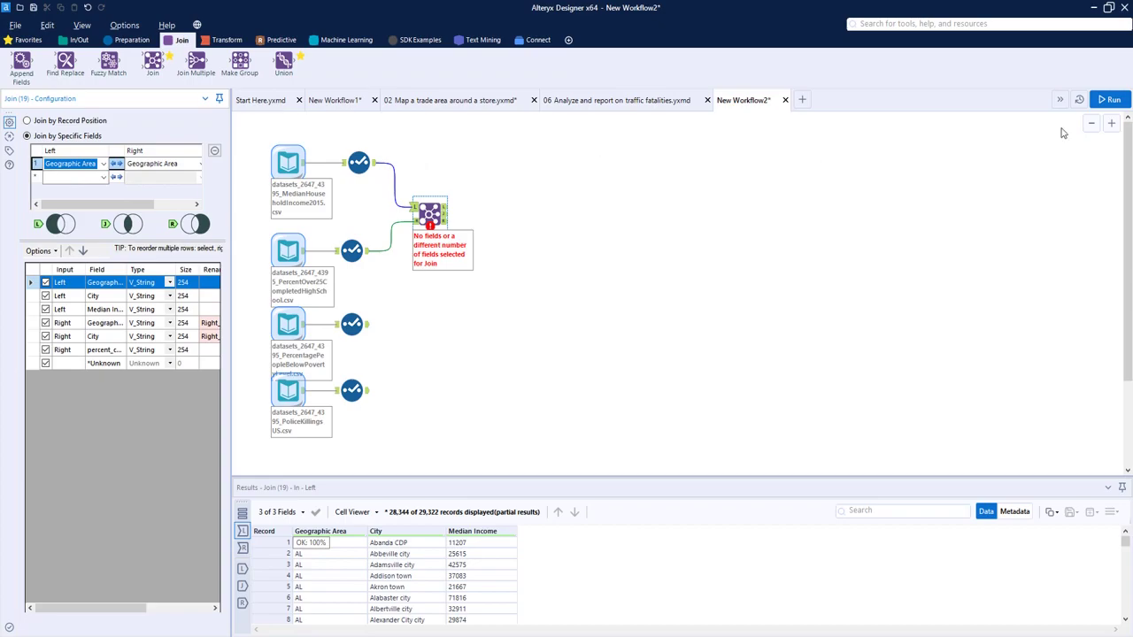
left_click(1110, 99)
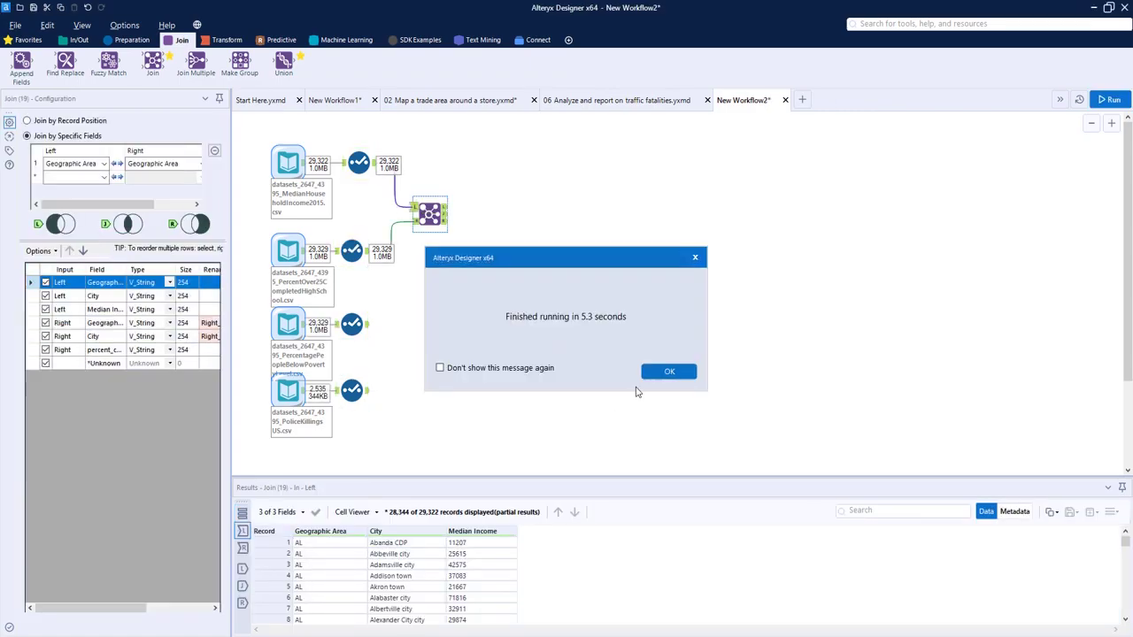
left_click(663, 371)
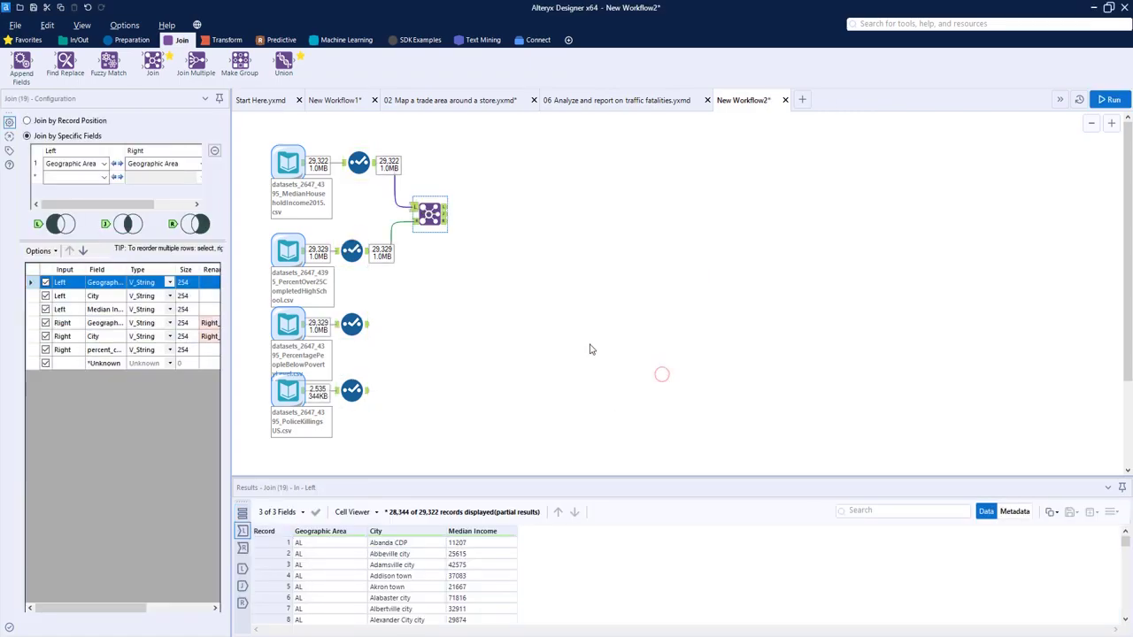
left_click(446, 215)
left_click(446, 208)
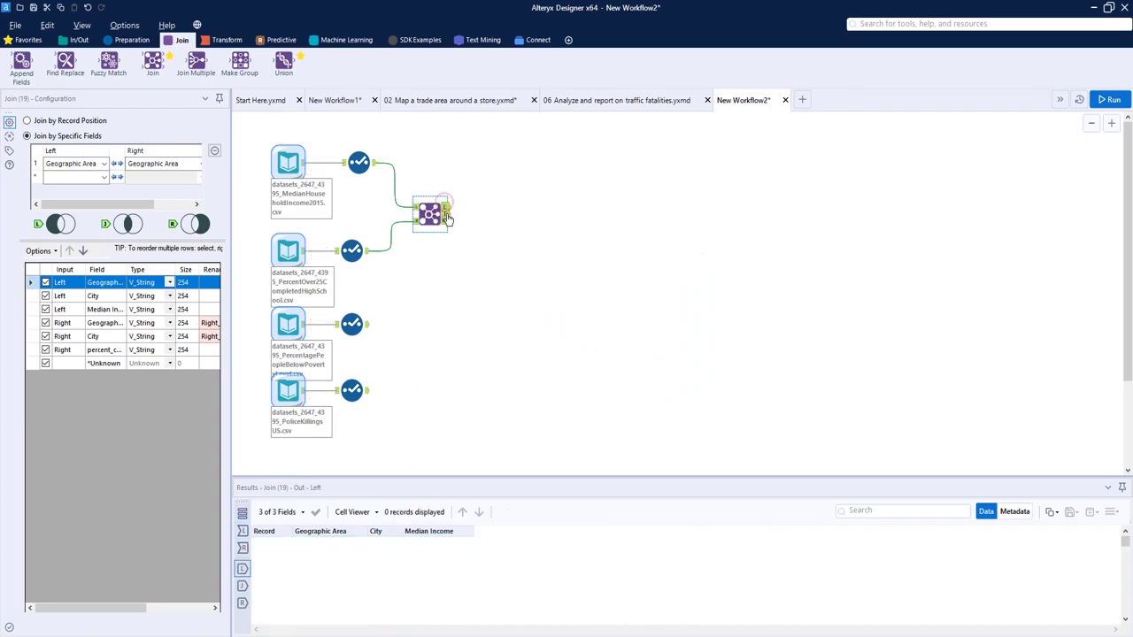
left_click(446, 215)
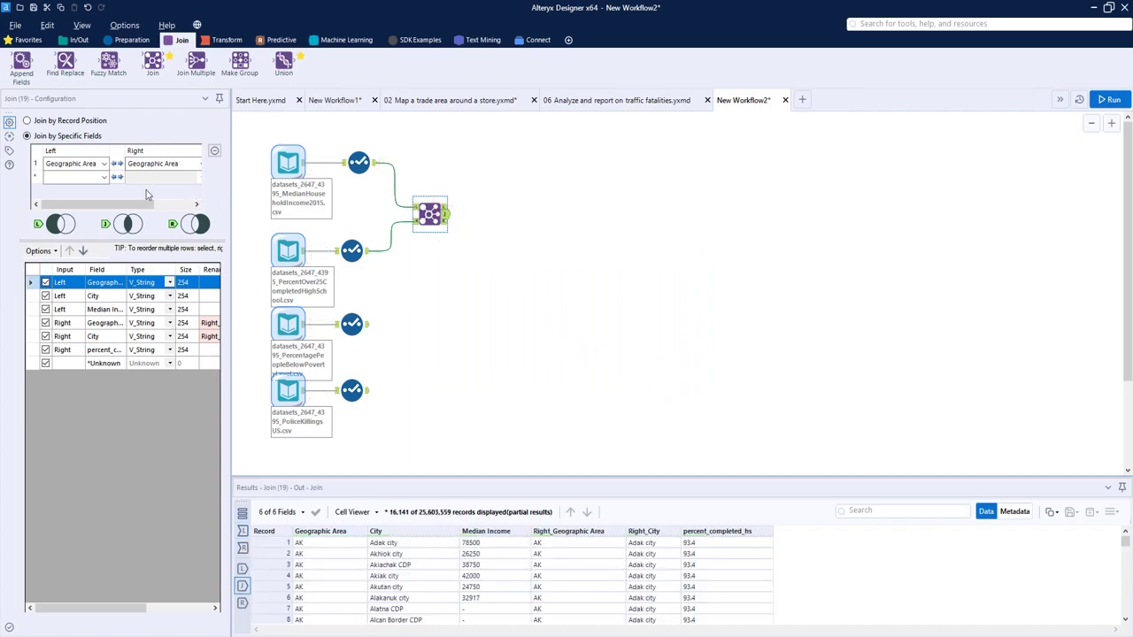
Step: Add City as a second join field and rerun the workflow
left_click(103, 177)
left_click(78, 198)
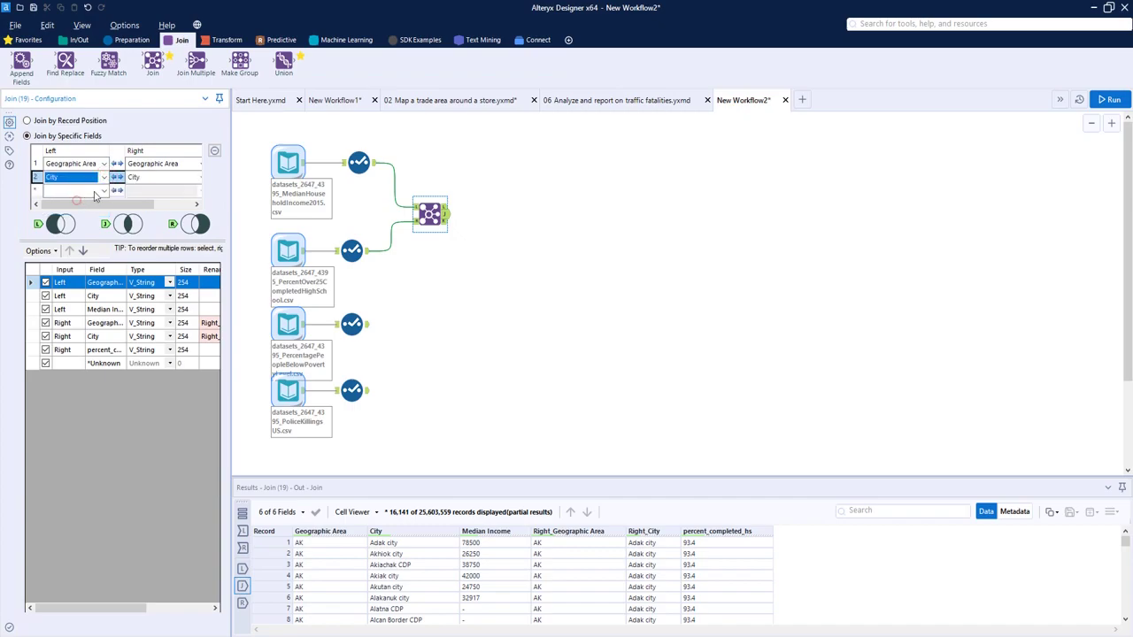
left_click(198, 192)
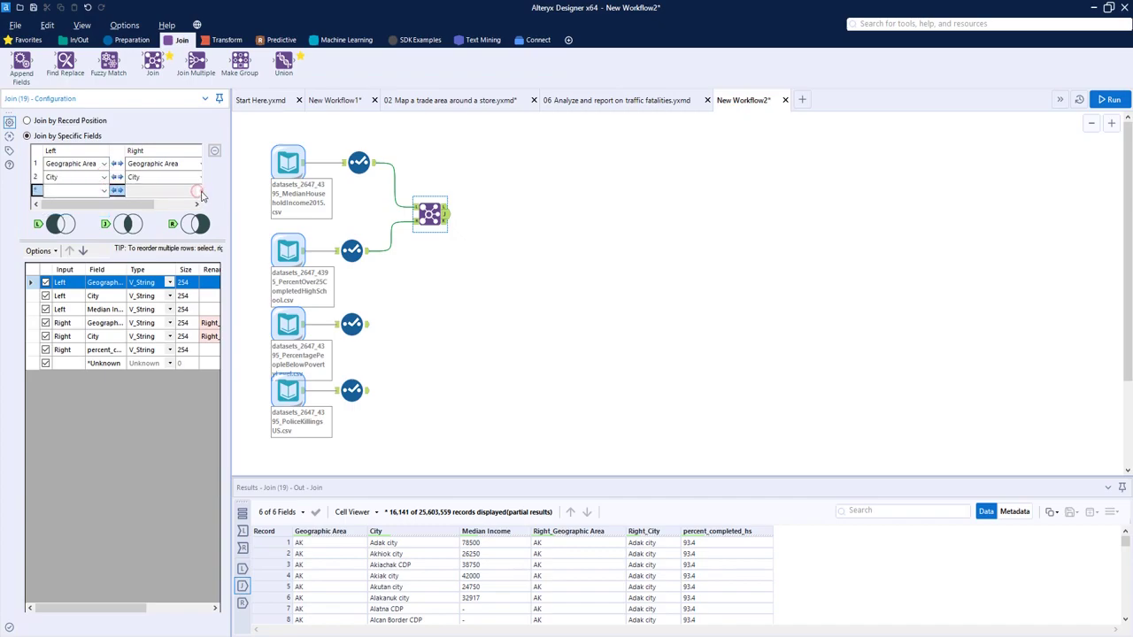
left_click(351, 247)
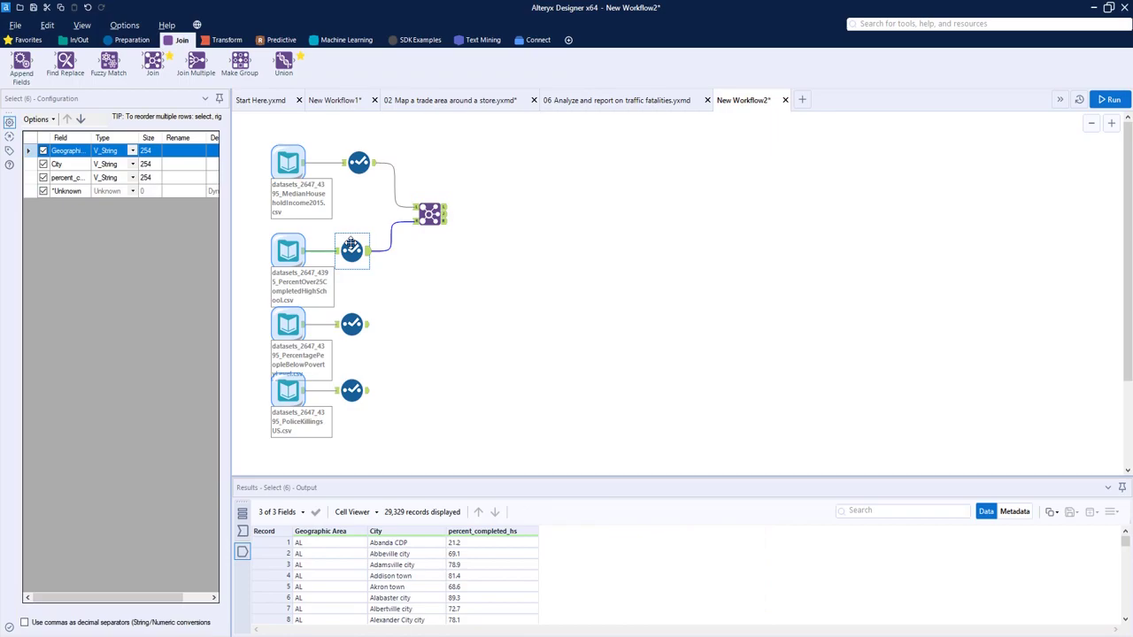
left_click(439, 220)
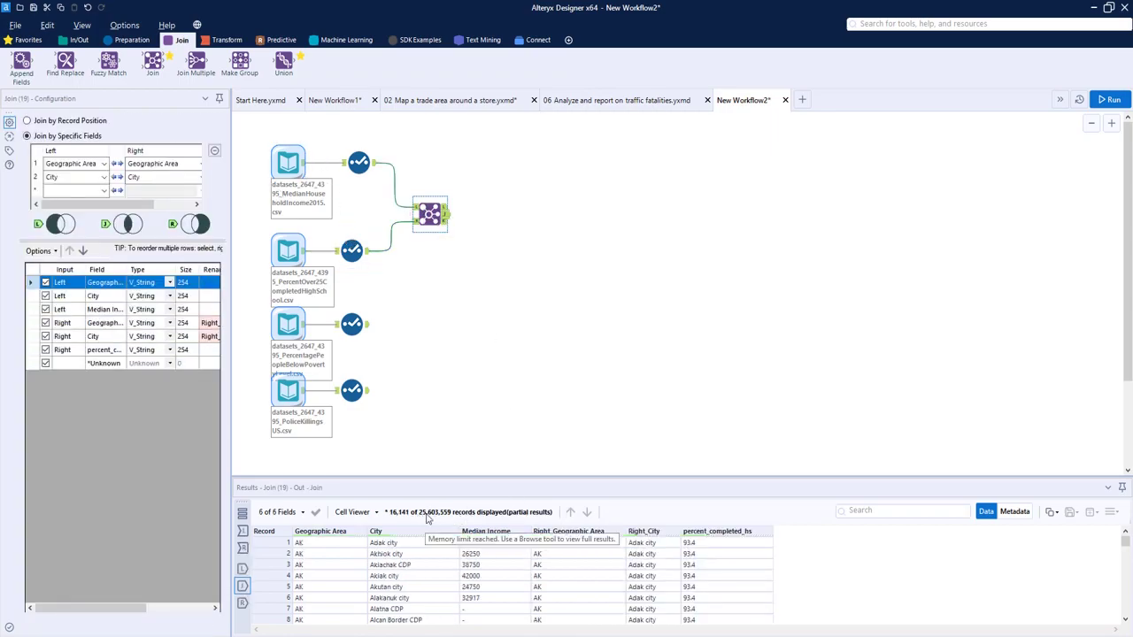
left_click(1108, 99)
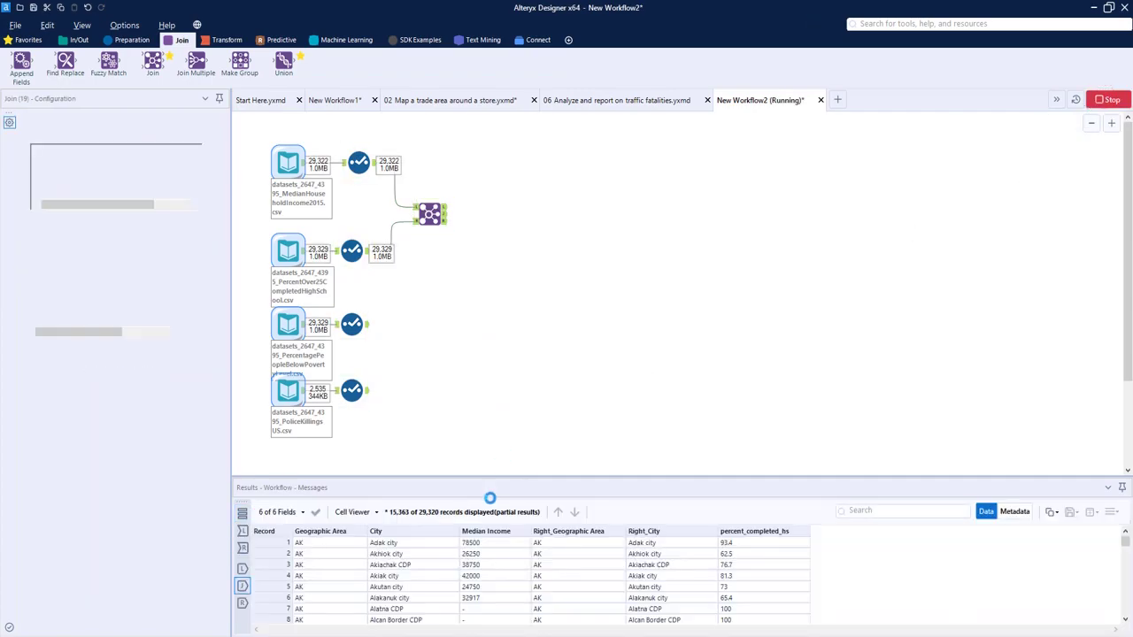
left_click(429, 212)
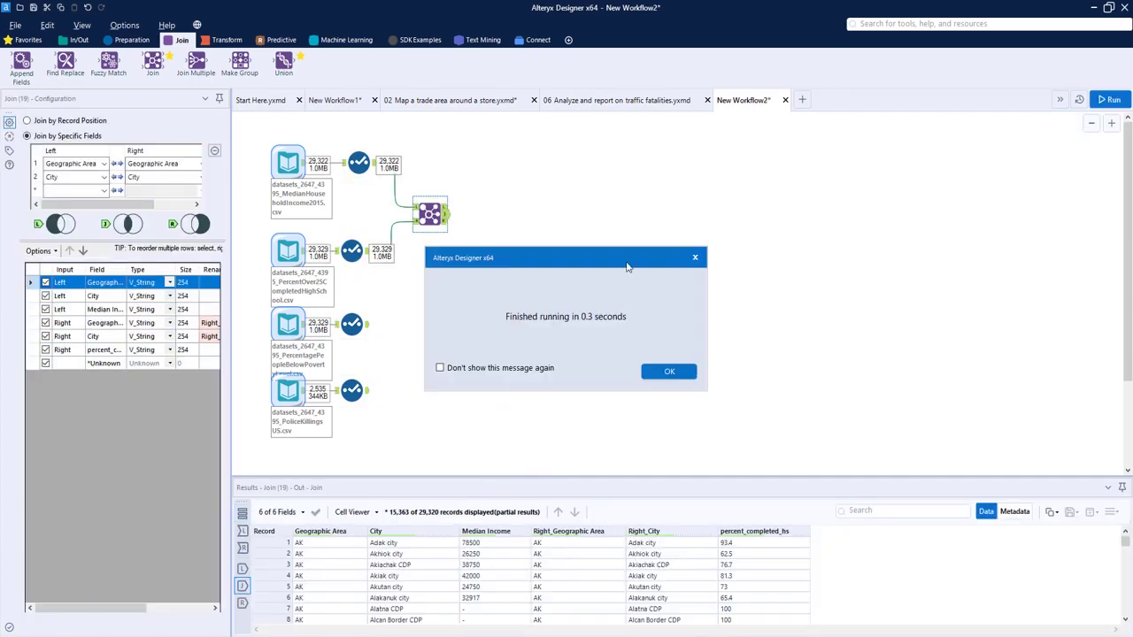
left_click(691, 378)
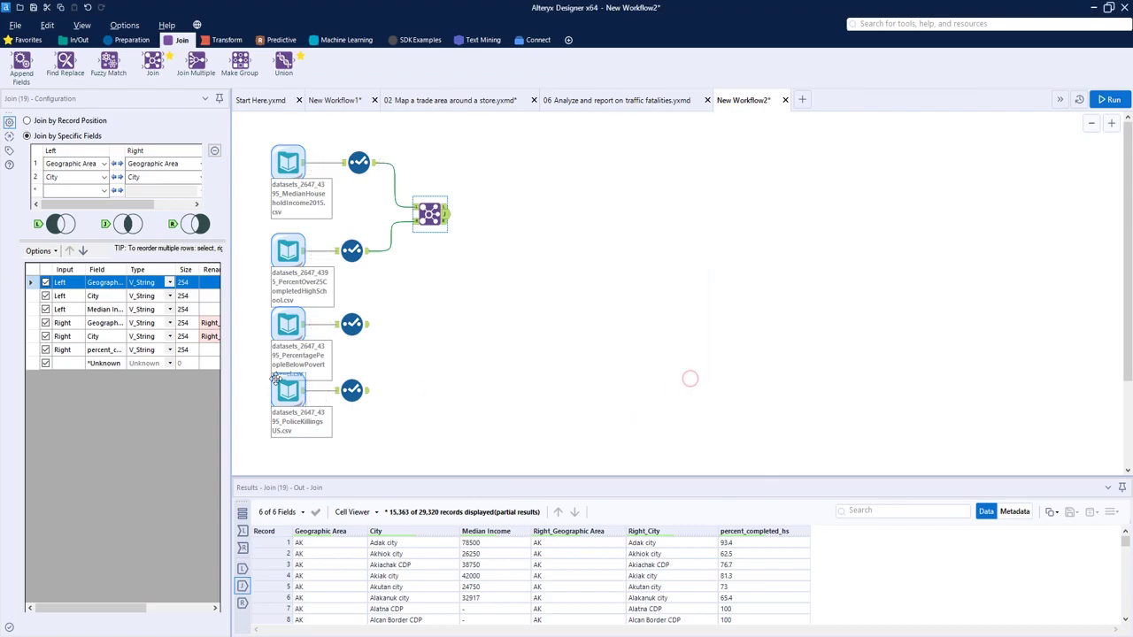
Step: Uncheck the duplicate Right Geographic Area and Right City fields in the Join output
left_click(46, 322)
left_click(46, 336)
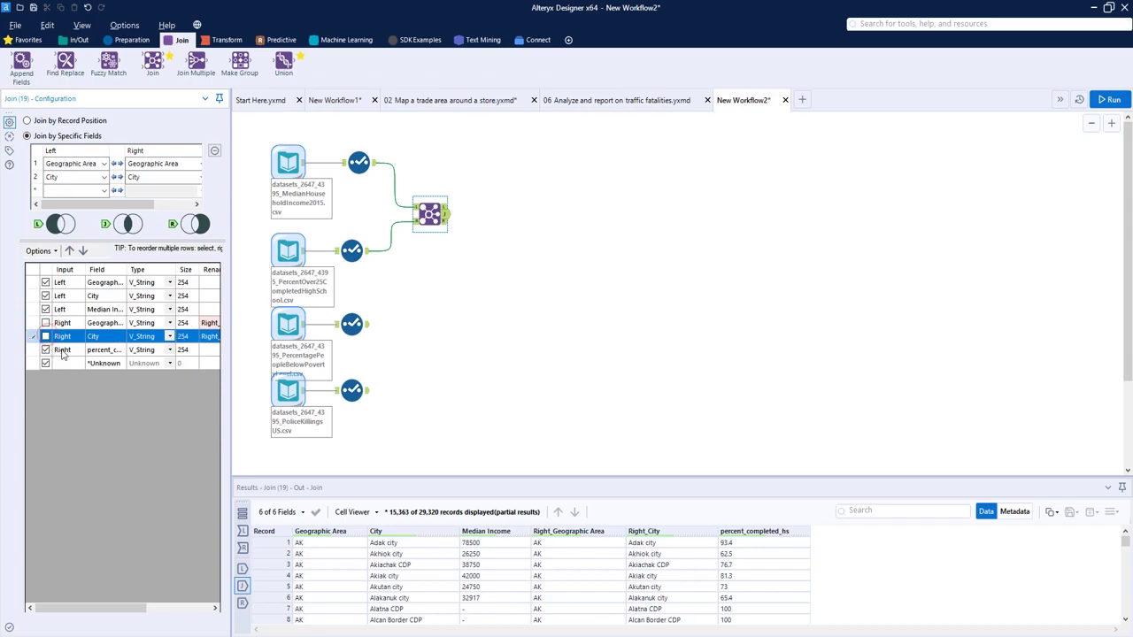
left_click(766, 554)
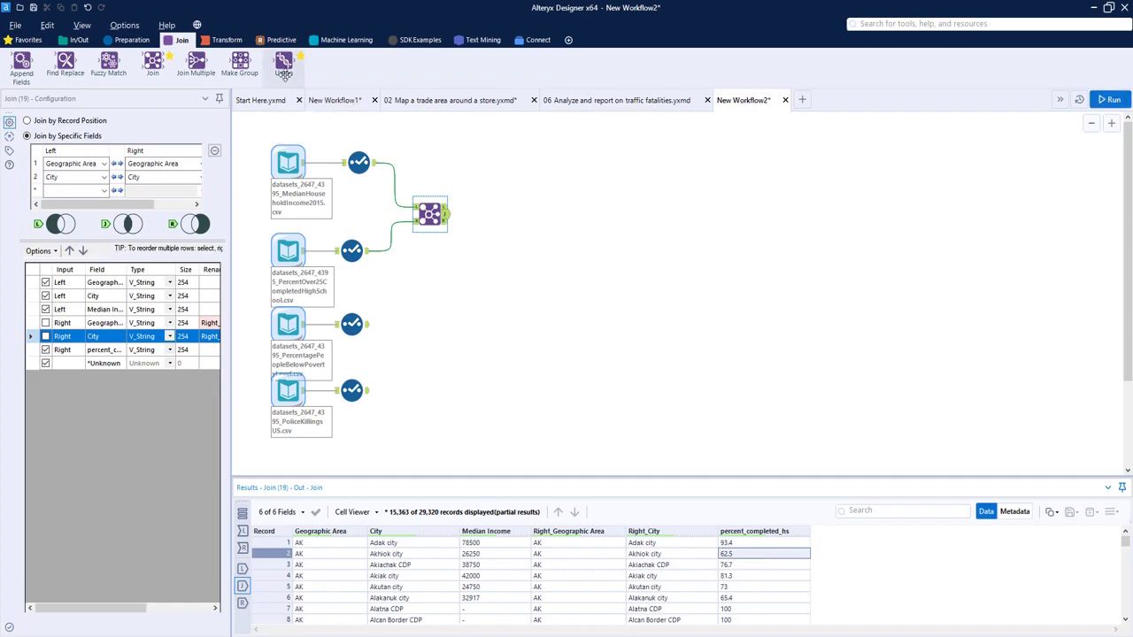
Step: Add a second Join fed by the first Join's output and the poverty-rate Select
left_click_drag(153, 62, 437, 311)
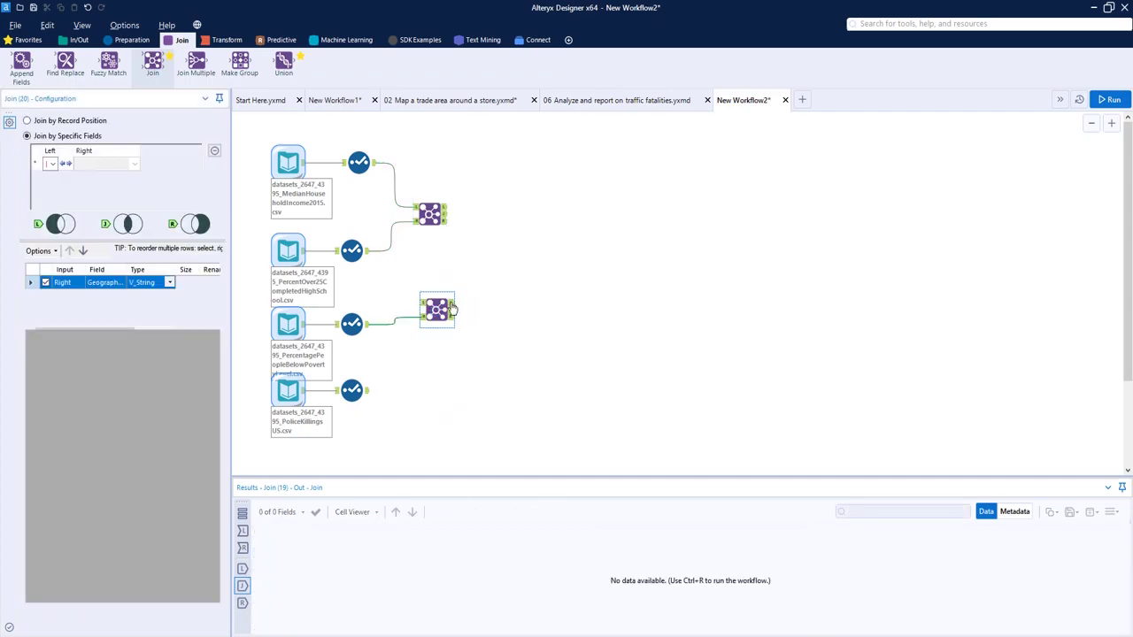
left_click(444, 226)
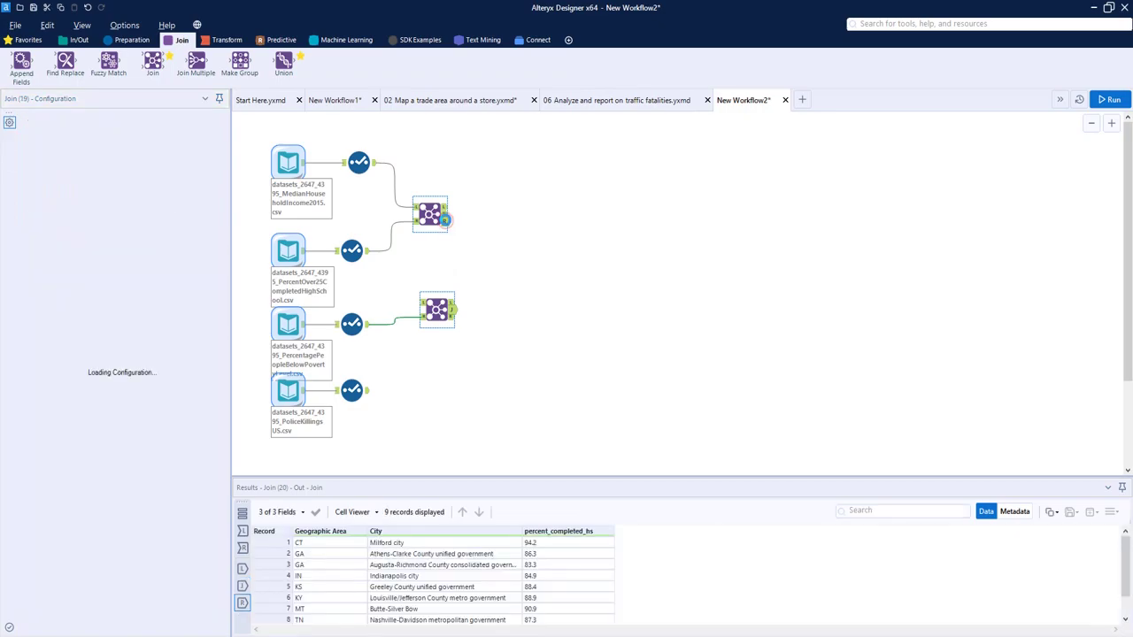
left_click_drag(447, 222, 443, 307)
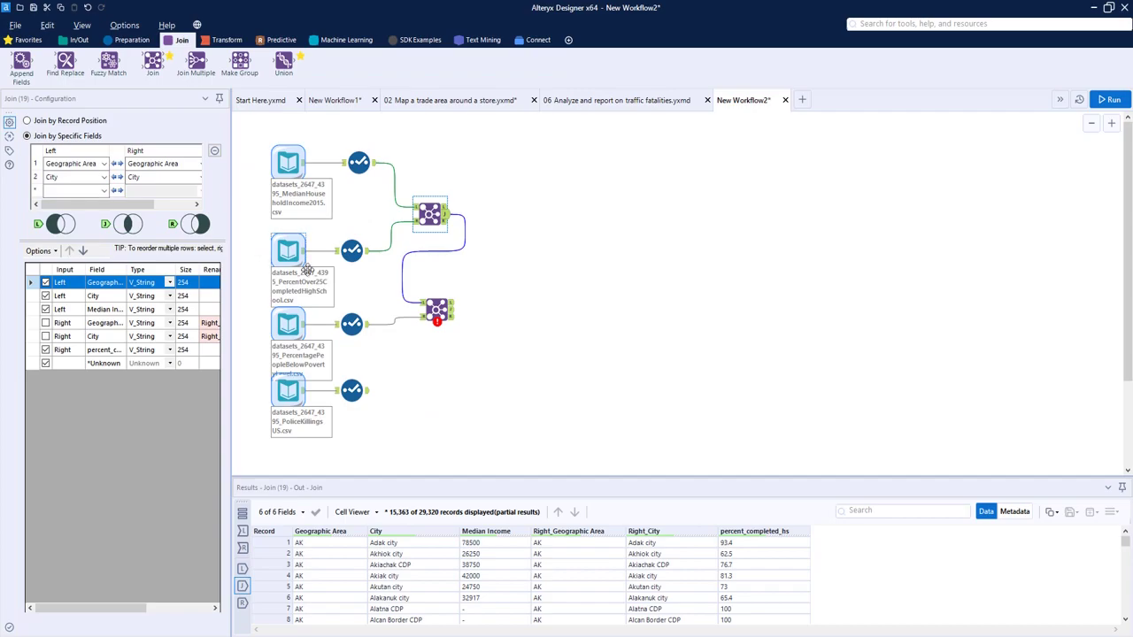
left_click(367, 328)
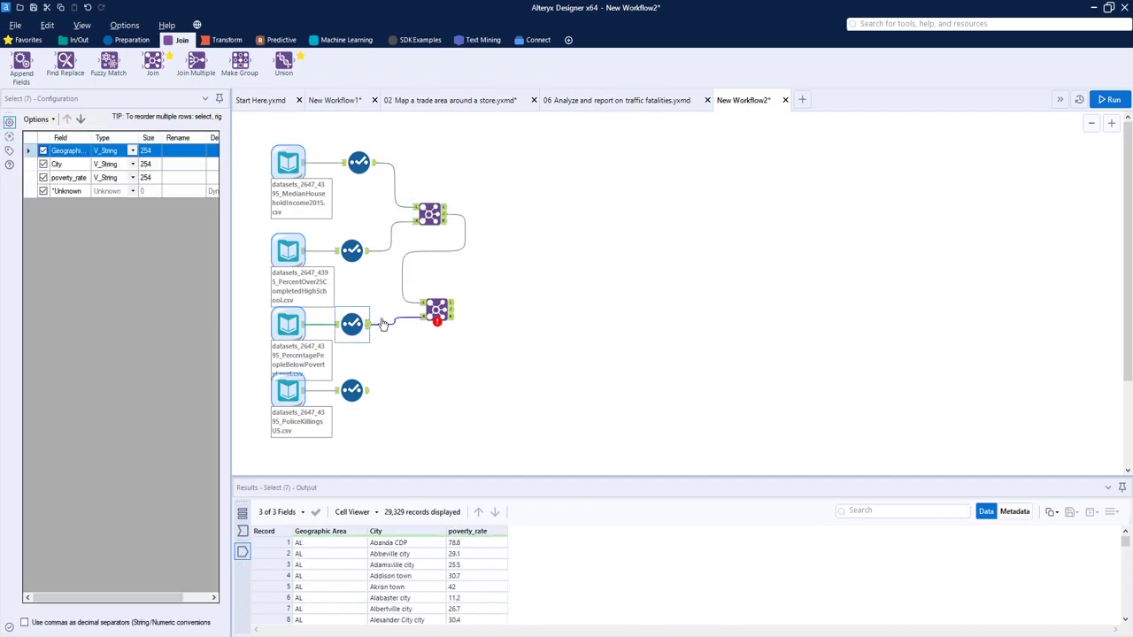
Step: Join on Geographic Area and City and run the workflow
left_click(436, 308)
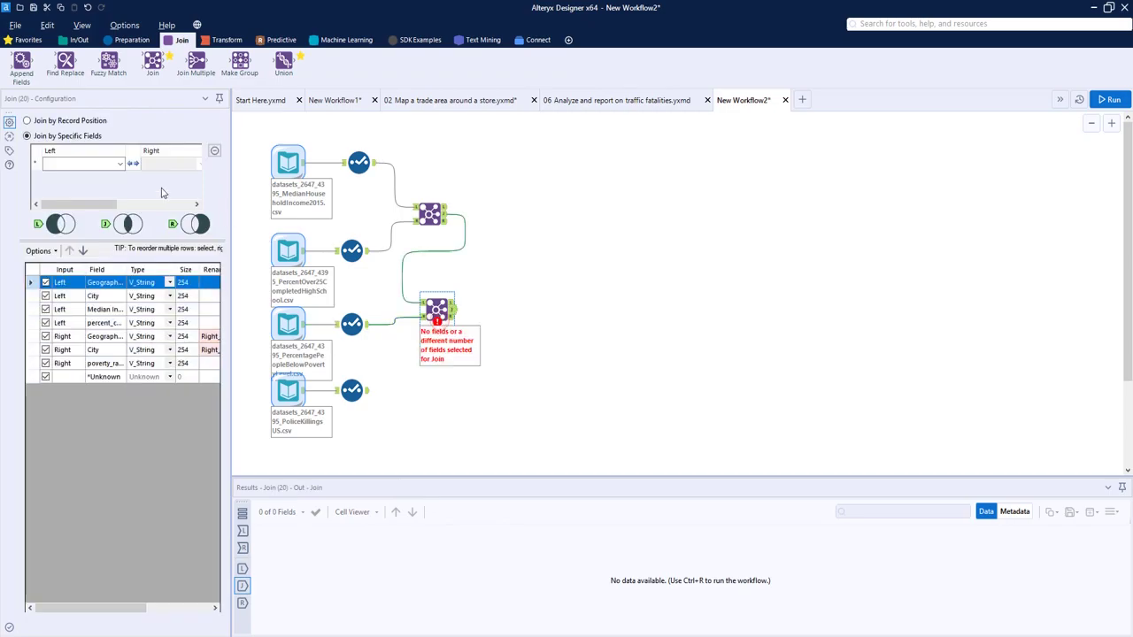
left_click(119, 163)
left_click(71, 176)
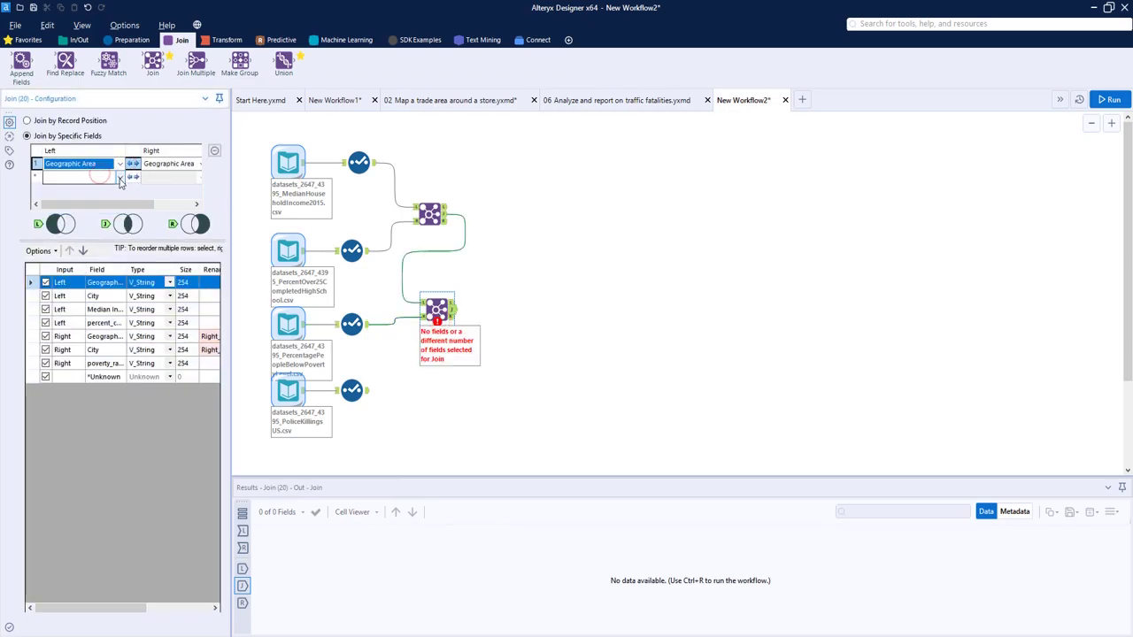
left_click(118, 177)
left_click(88, 200)
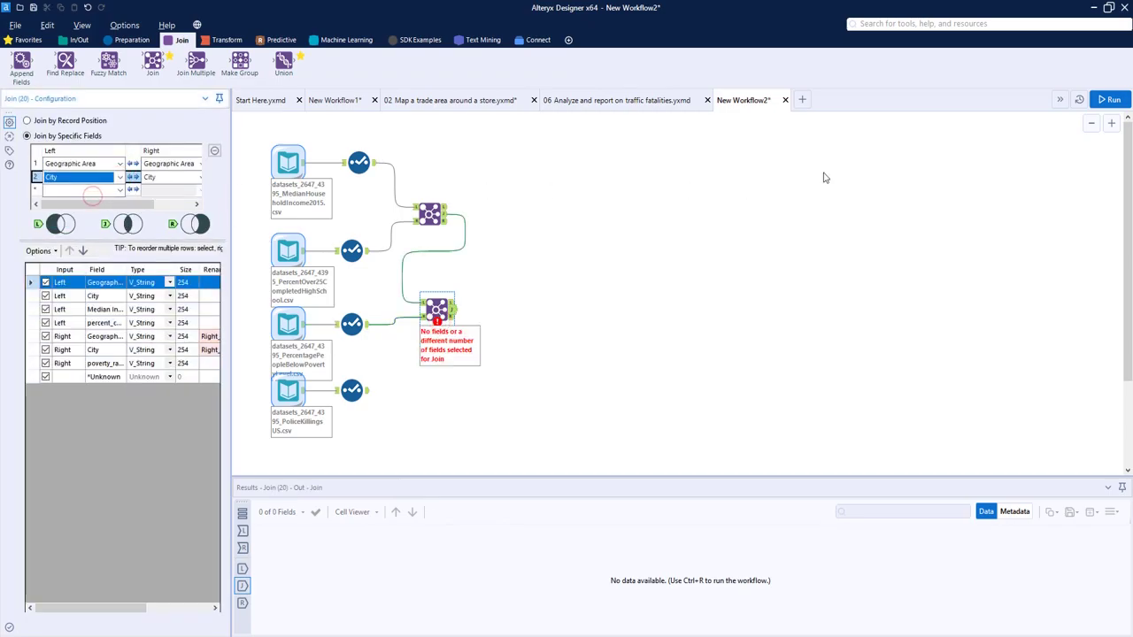
left_click(1108, 99)
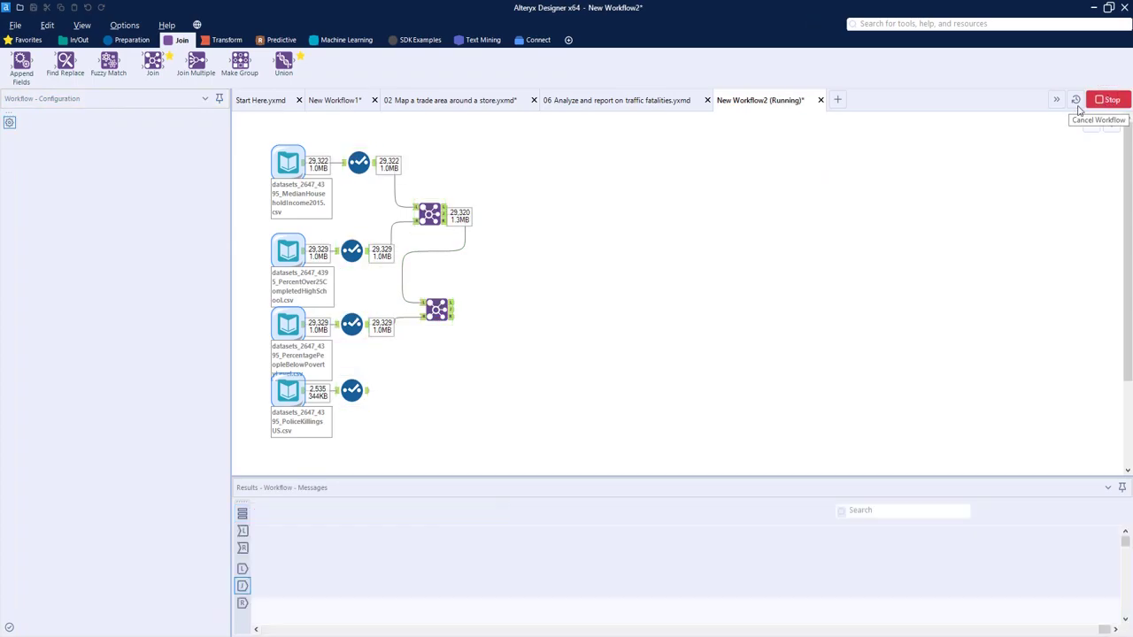
left_click(662, 371)
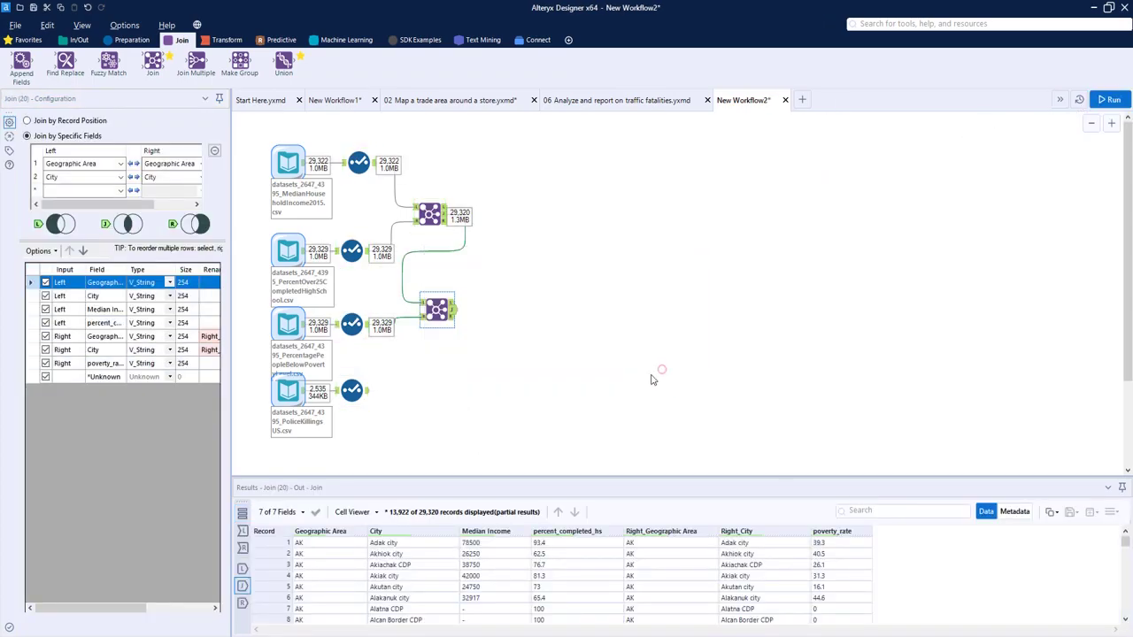
Step: Review the police-killings data's fields, noting its state and city columns
left_click(366, 394)
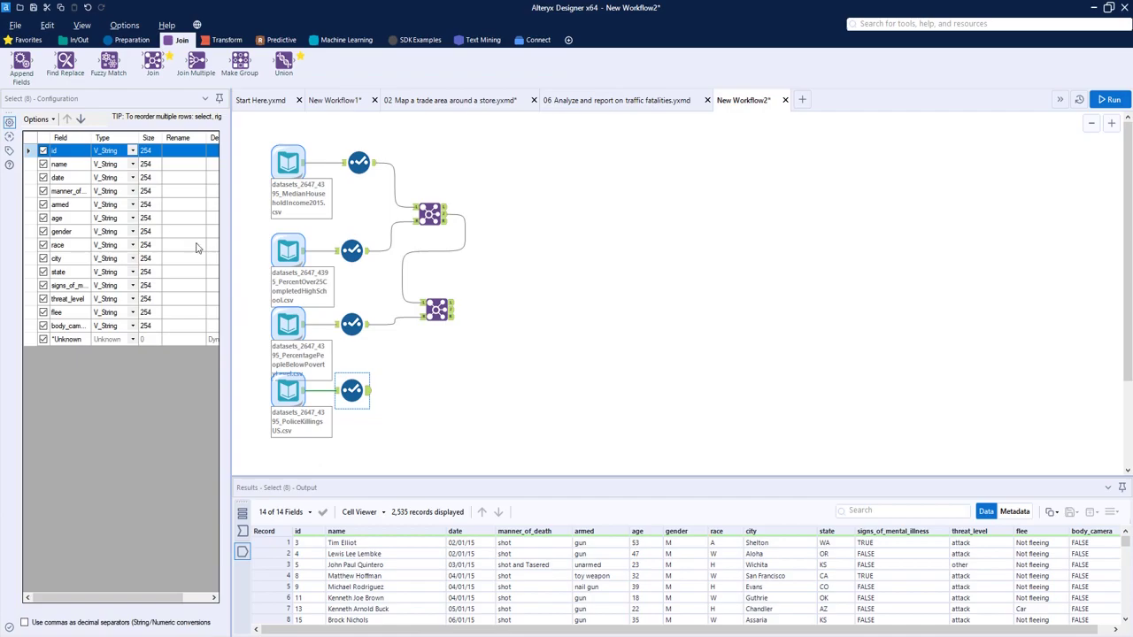
left_click(31, 271)
left_click(29, 258)
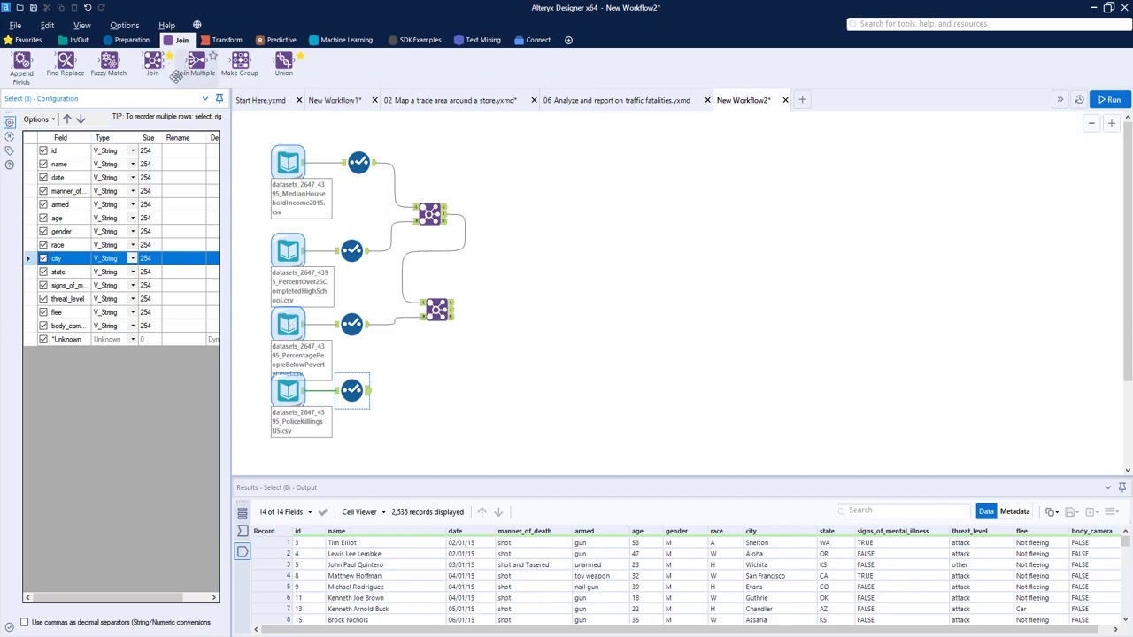
Step: Add a third Join fed by the second Join's output and the police-killings Select
left_click_drag(158, 75, 537, 361)
left_click_drag(368, 390, 524, 367)
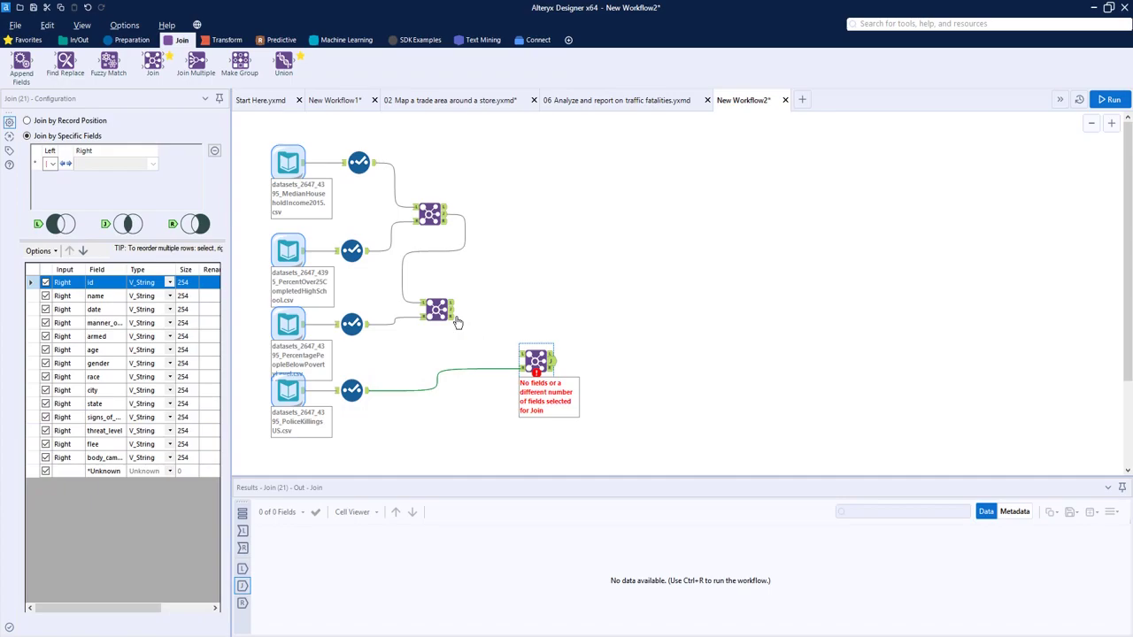
left_click_drag(451, 311, 521, 355)
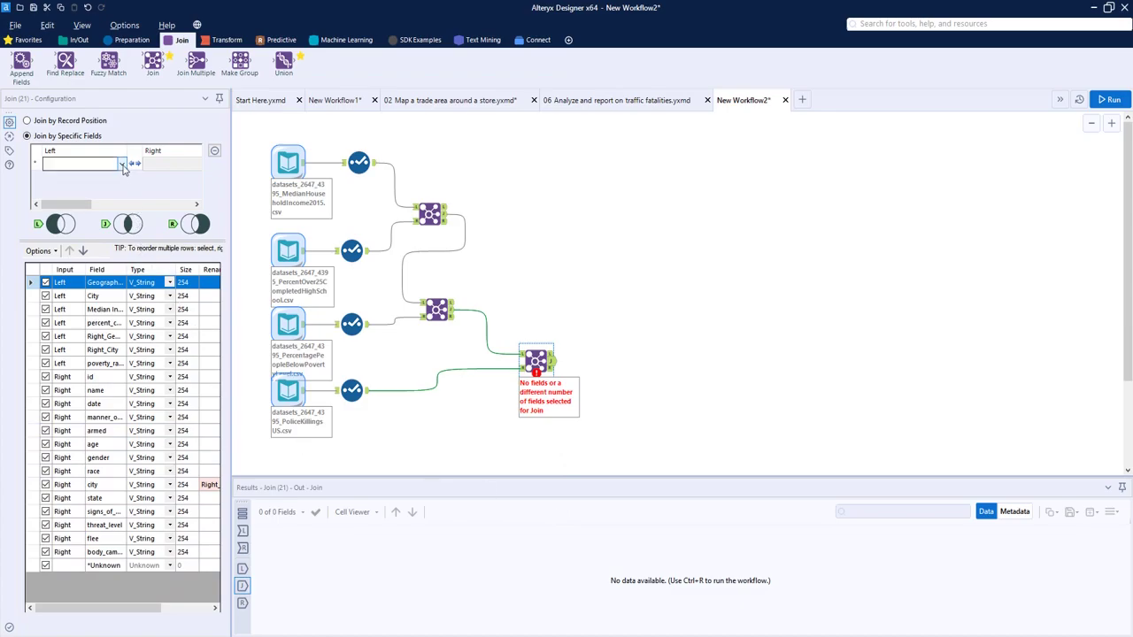
Step: Match Geographic Area to state and City to city as join fields
left_click(121, 164)
left_click(115, 177)
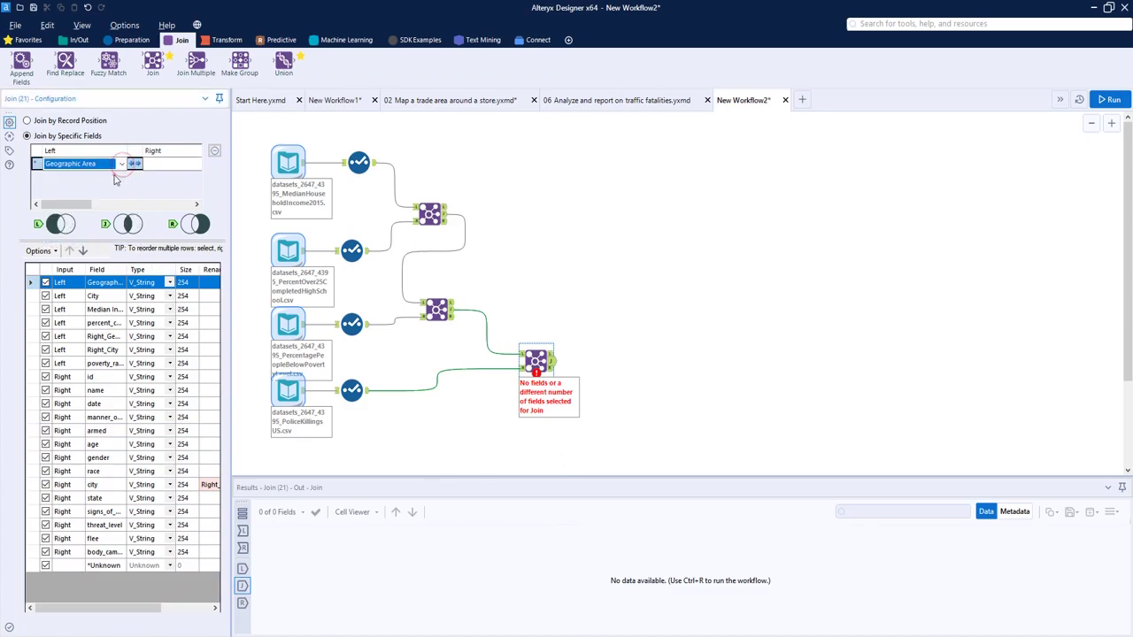
left_click(172, 165)
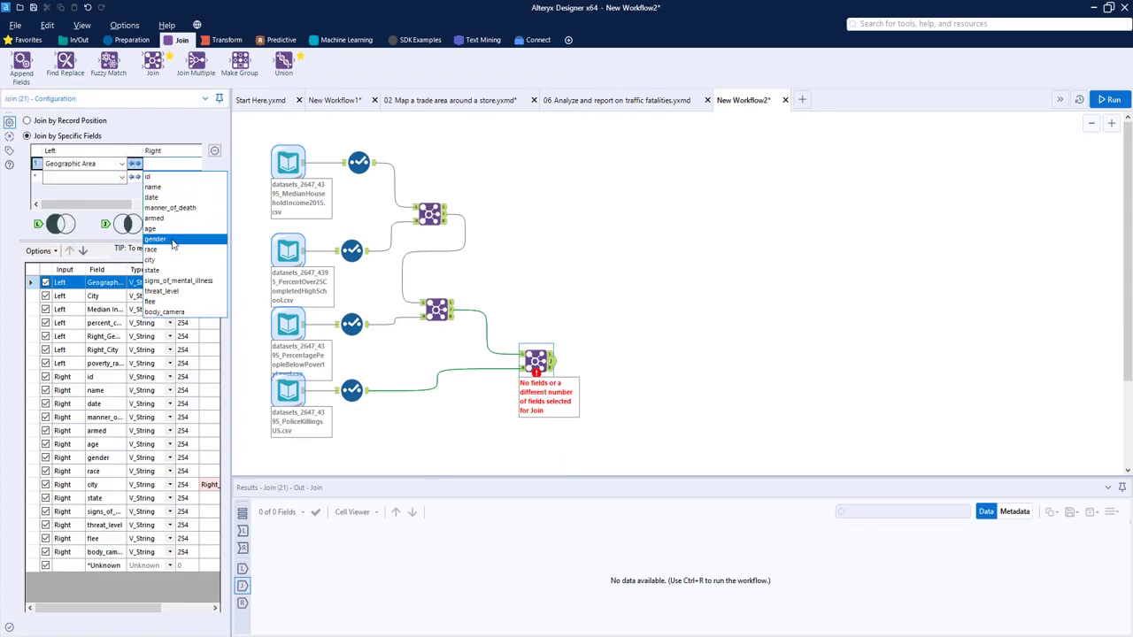
left_click(173, 270)
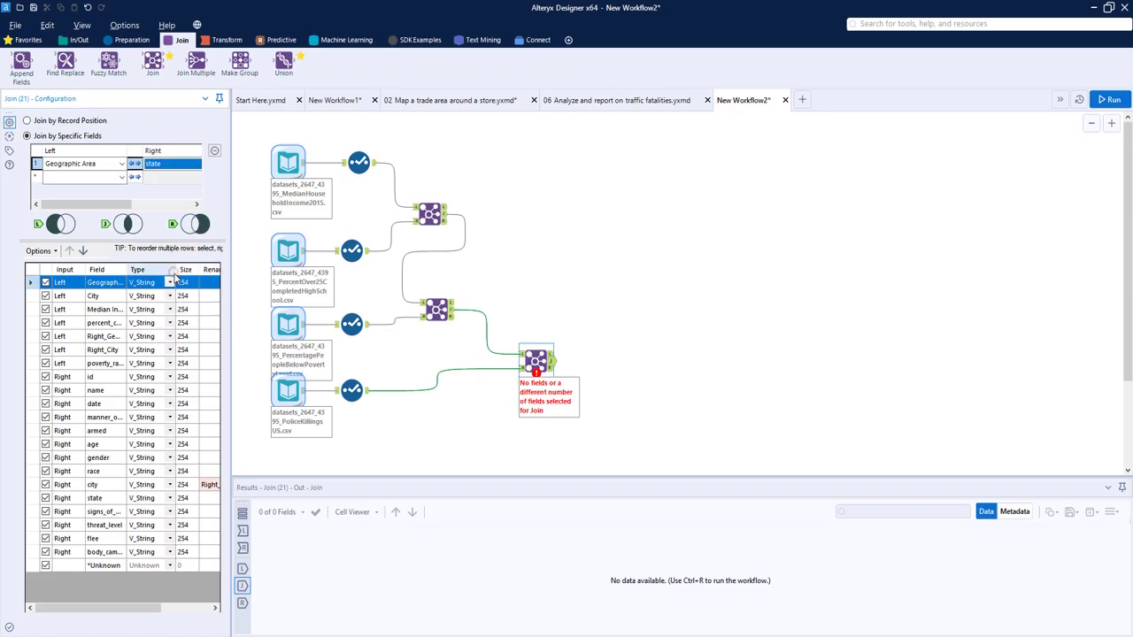
left_click(121, 178)
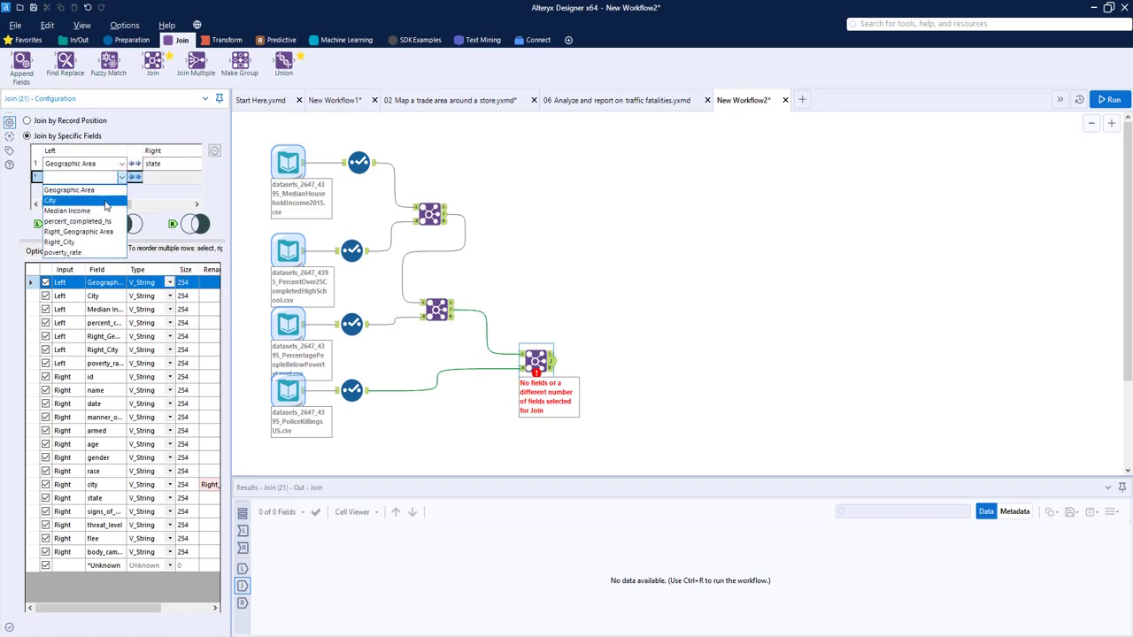
left_click(103, 199)
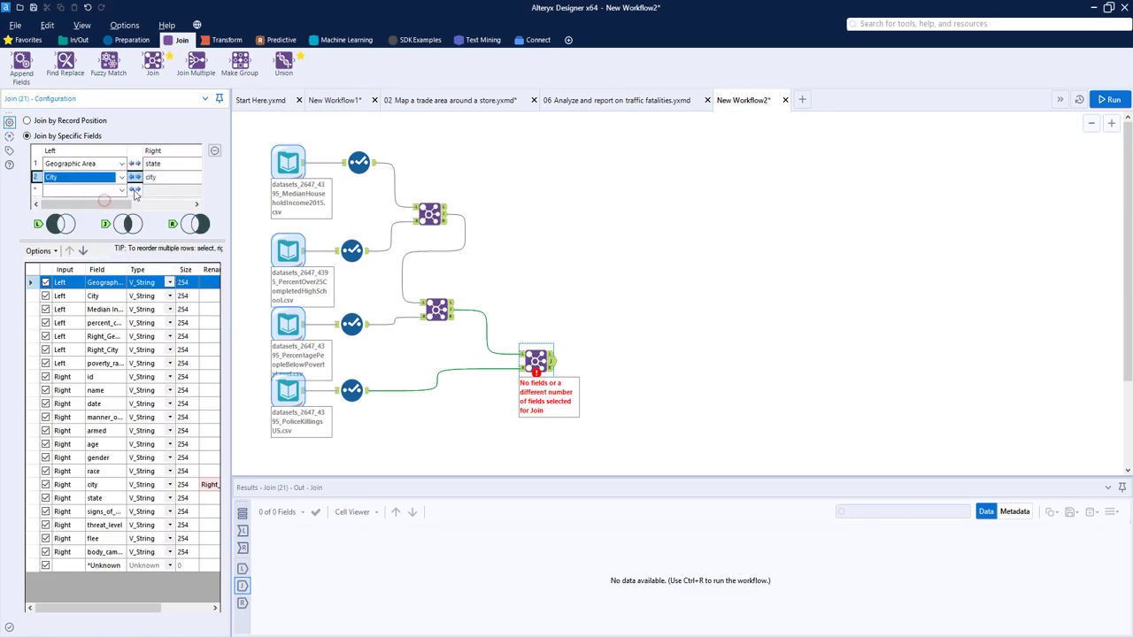
Step: Uncheck the Right city field, move state up beside Geographic Area, and run
left_click(44, 488)
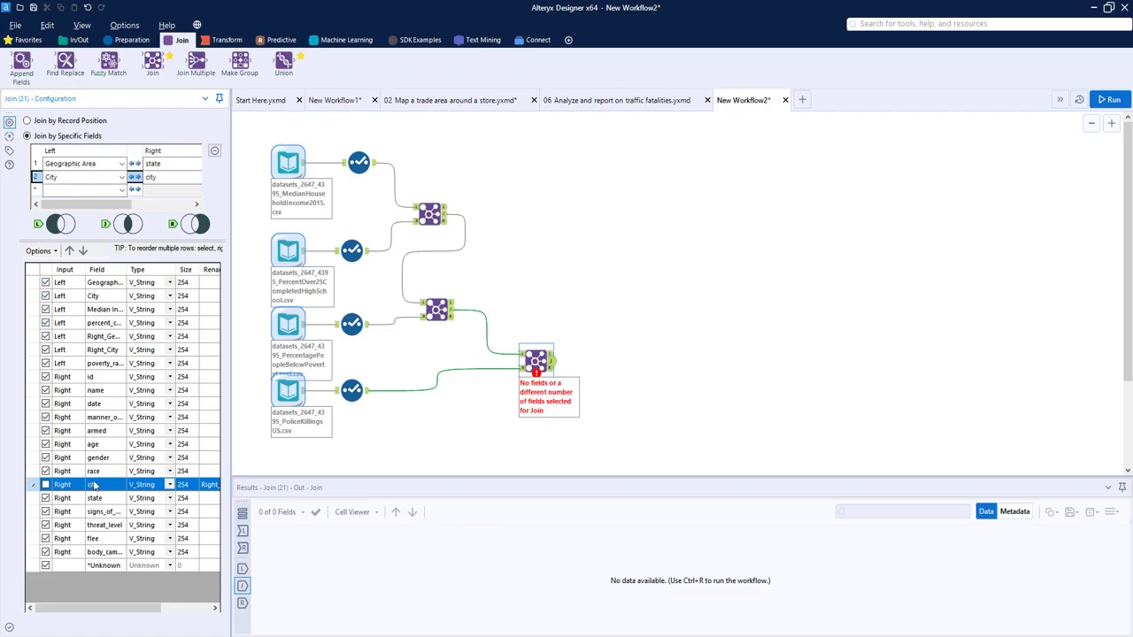
left_click(40, 500)
left_click_drag(37, 502, 31, 298)
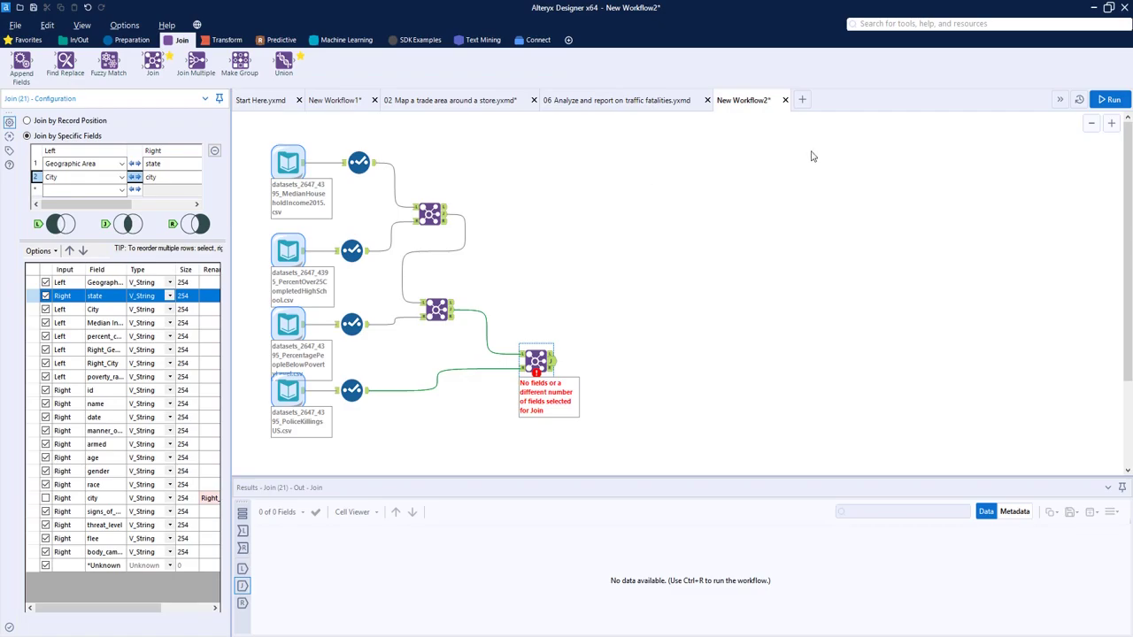
left_click(1107, 99)
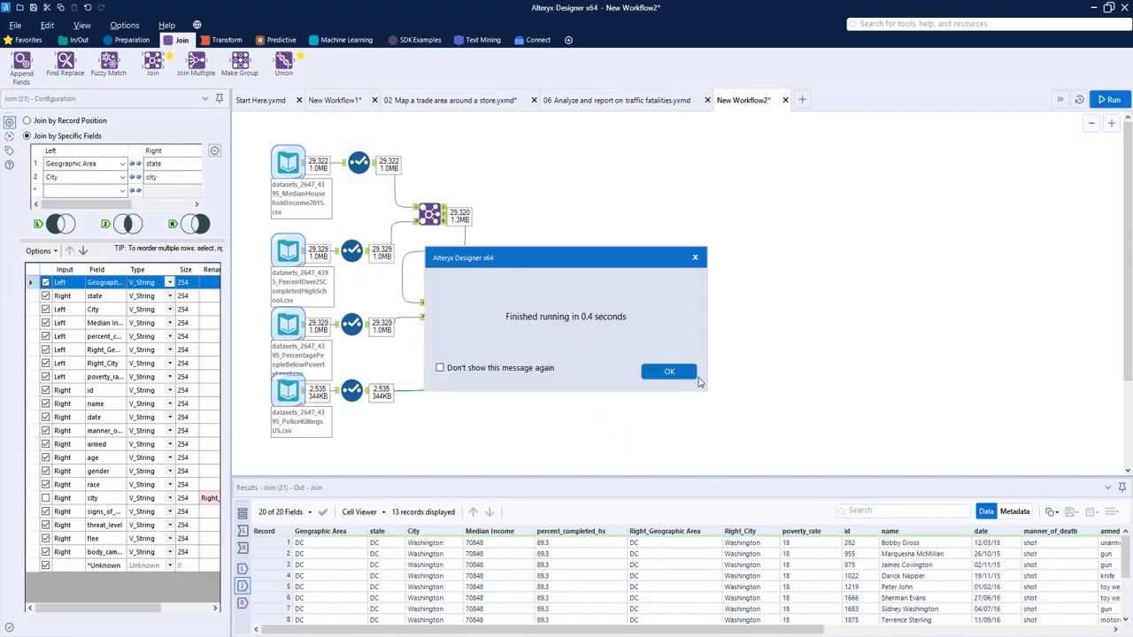
Step: Inspect the City values in the third Join's results grid
left_click(680, 379)
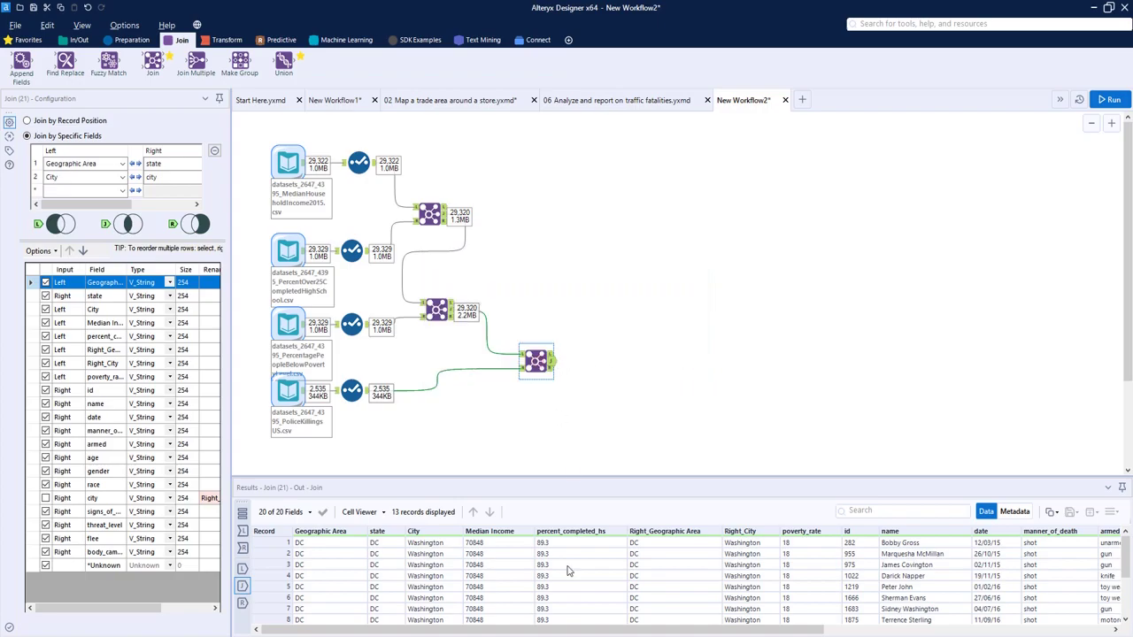
left_click_drag(450, 623, 711, 631)
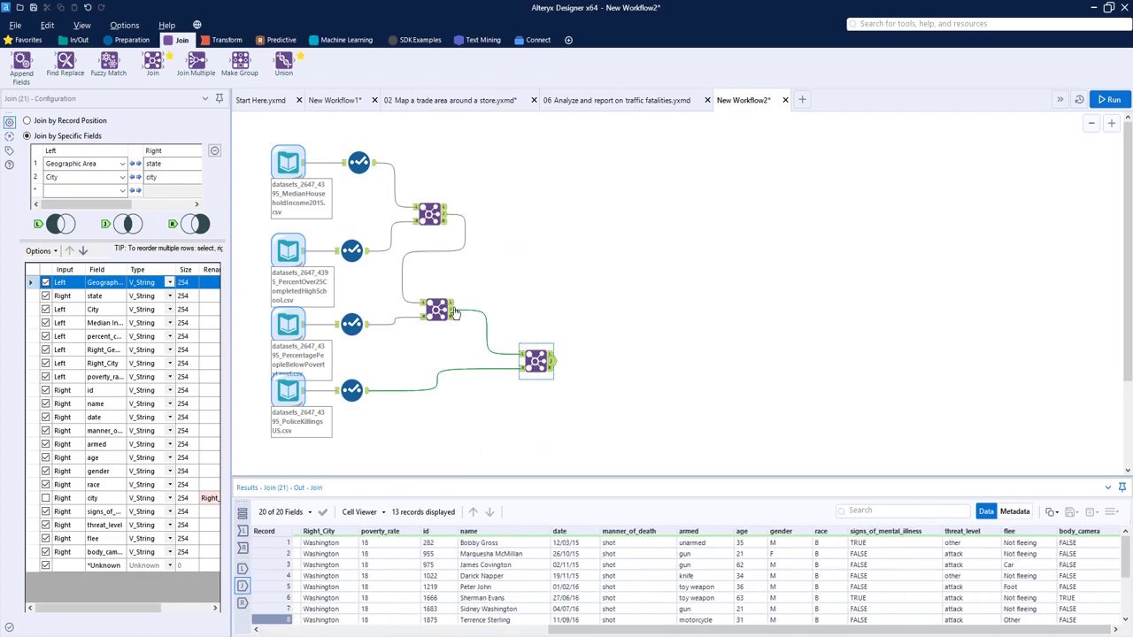
left_click_drag(582, 630, 306, 629)
left_click_drag(332, 542, 347, 577)
left_click_drag(425, 543, 430, 557)
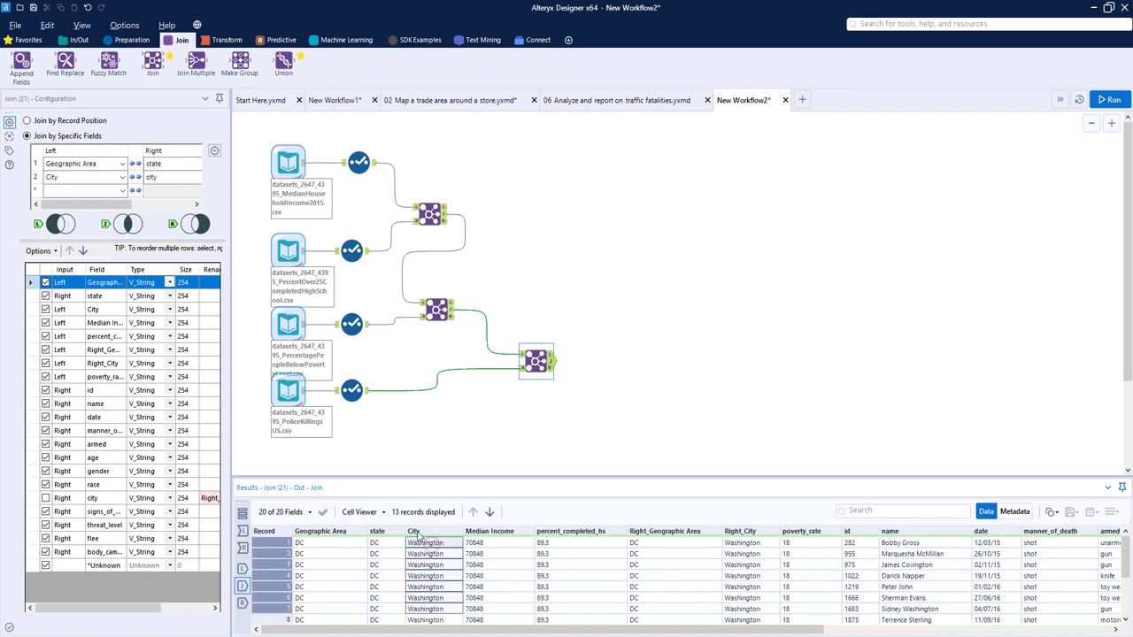
Step: Check the third Join's unmatched output, then the middle Join's 29,320 matched records
left_click(358, 392)
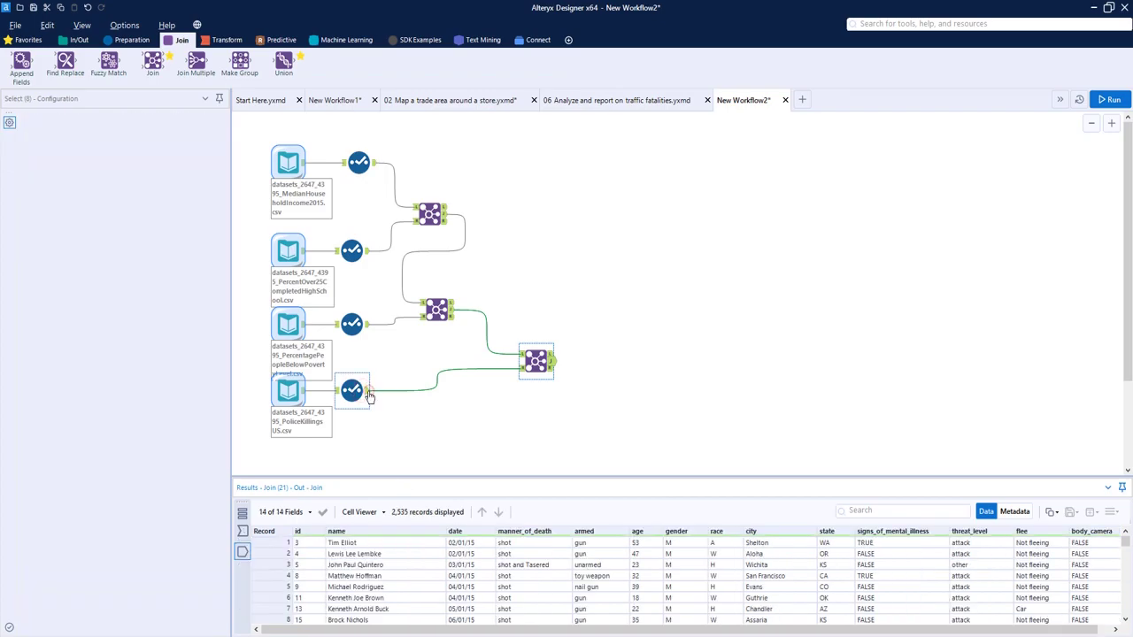
left_click(547, 372)
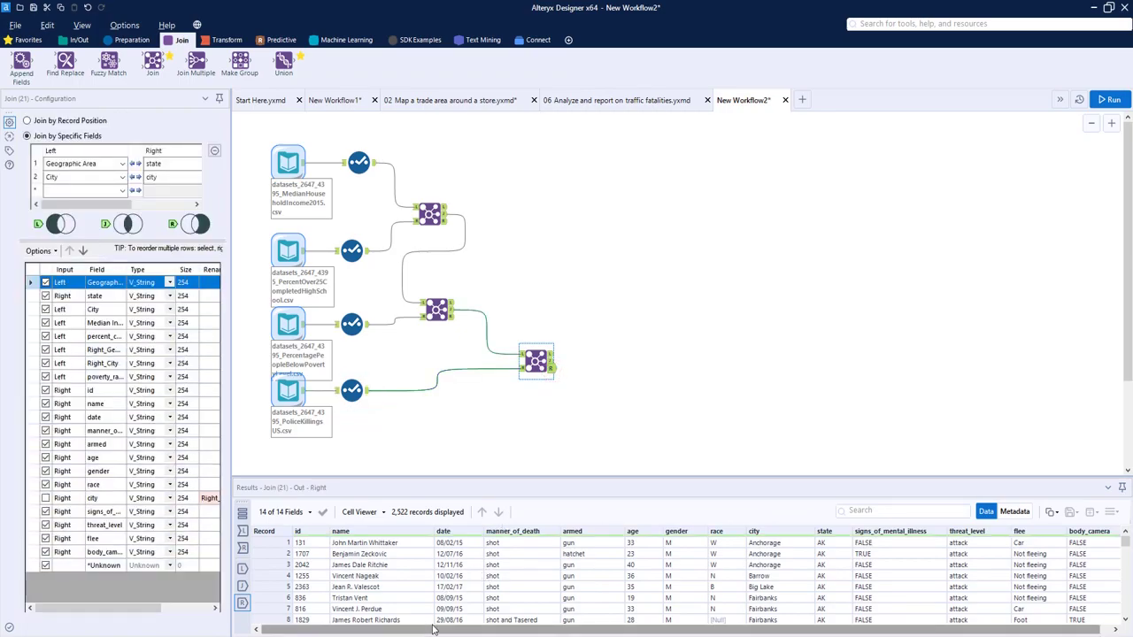
left_click_drag(462, 631, 473, 631)
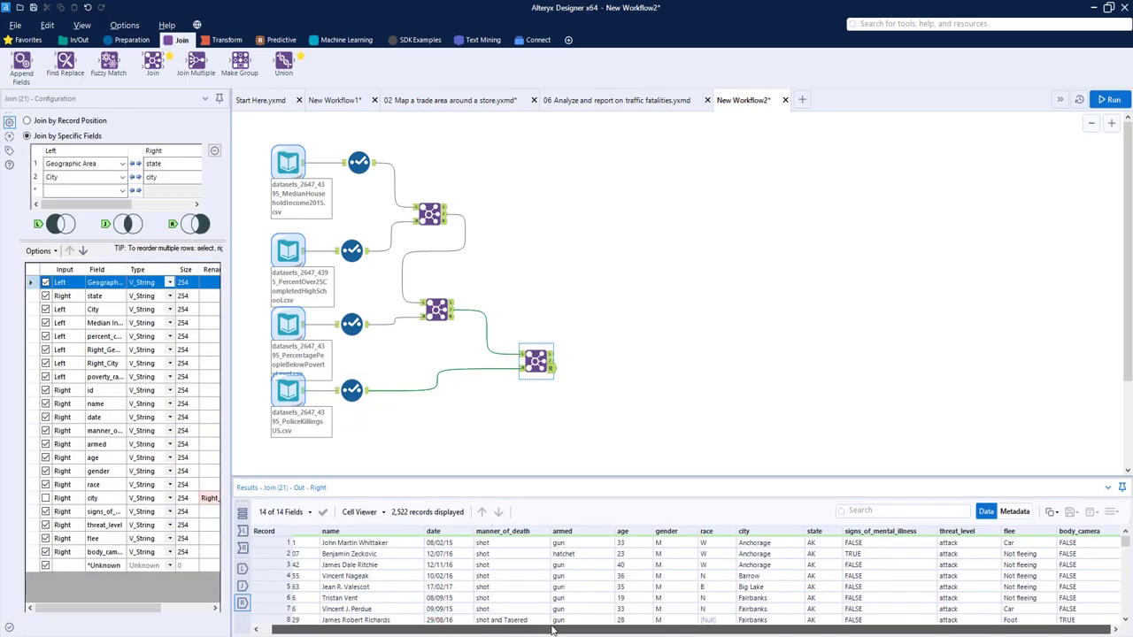
scroll(775, 581, "down", 3)
scroll(775, 581, "down", 1)
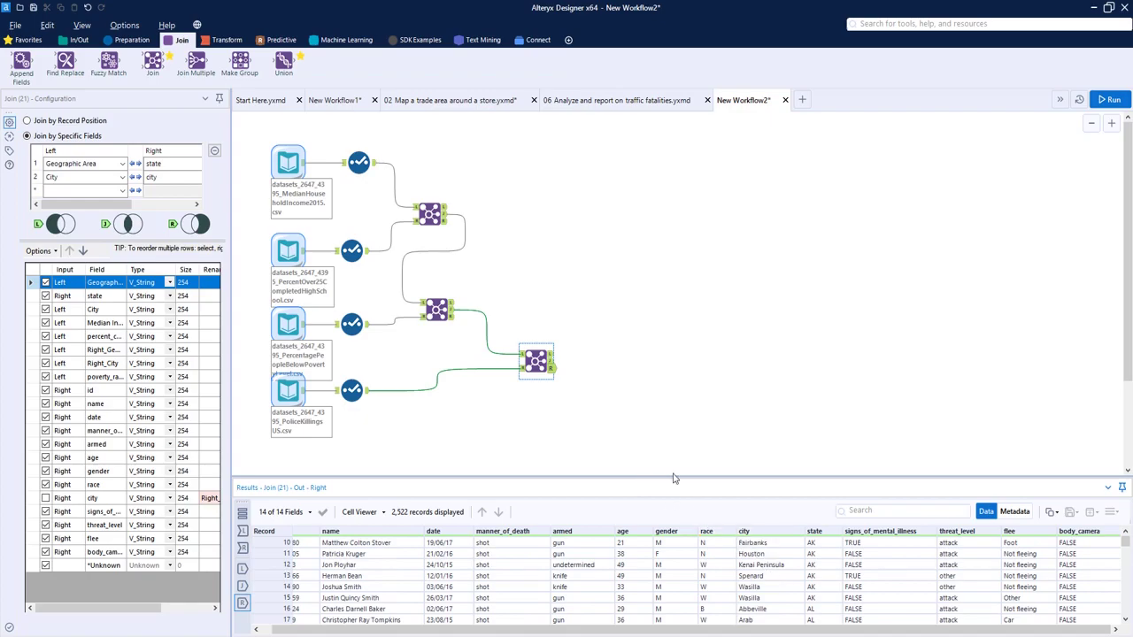
left_click(448, 311)
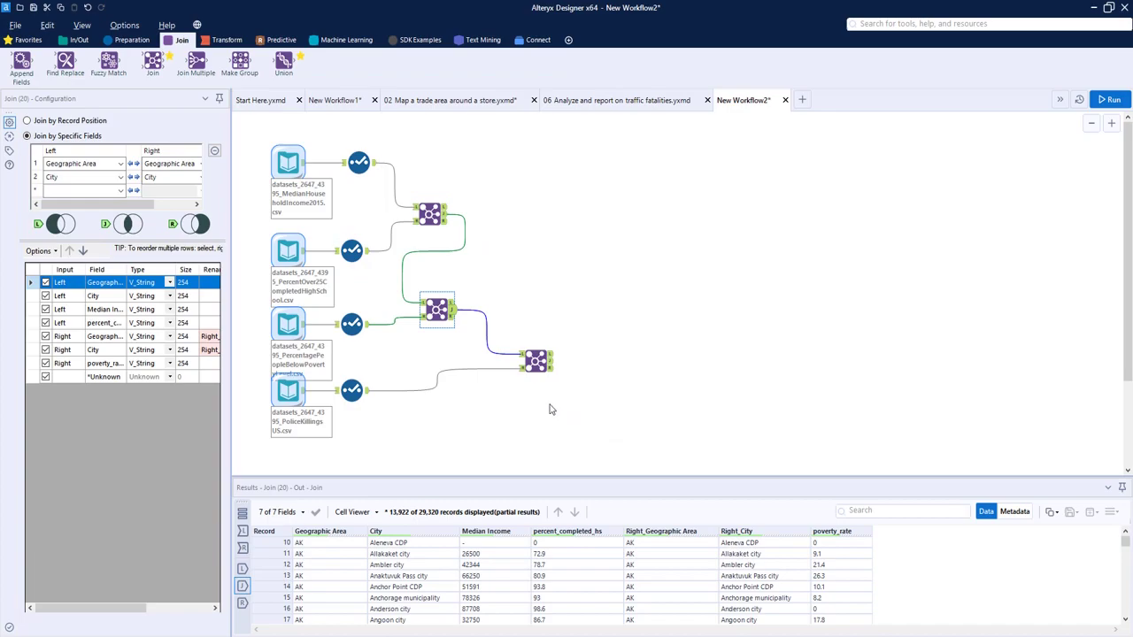
Step: Delete the two downstream Join tools
left_click(452, 318)
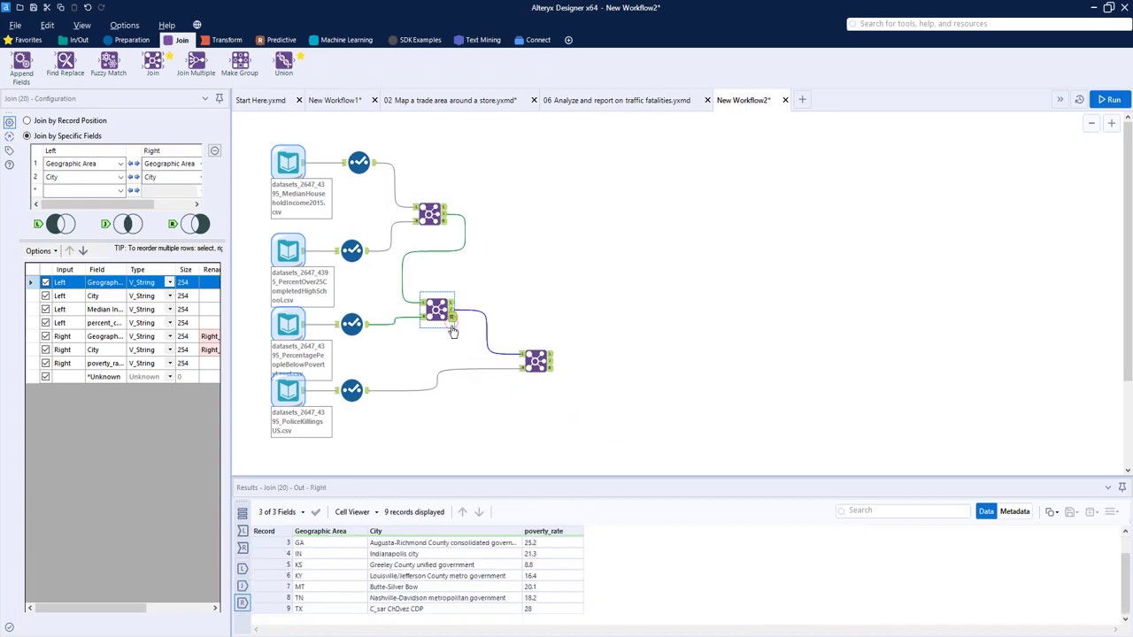
left_click_drag(574, 420, 402, 301)
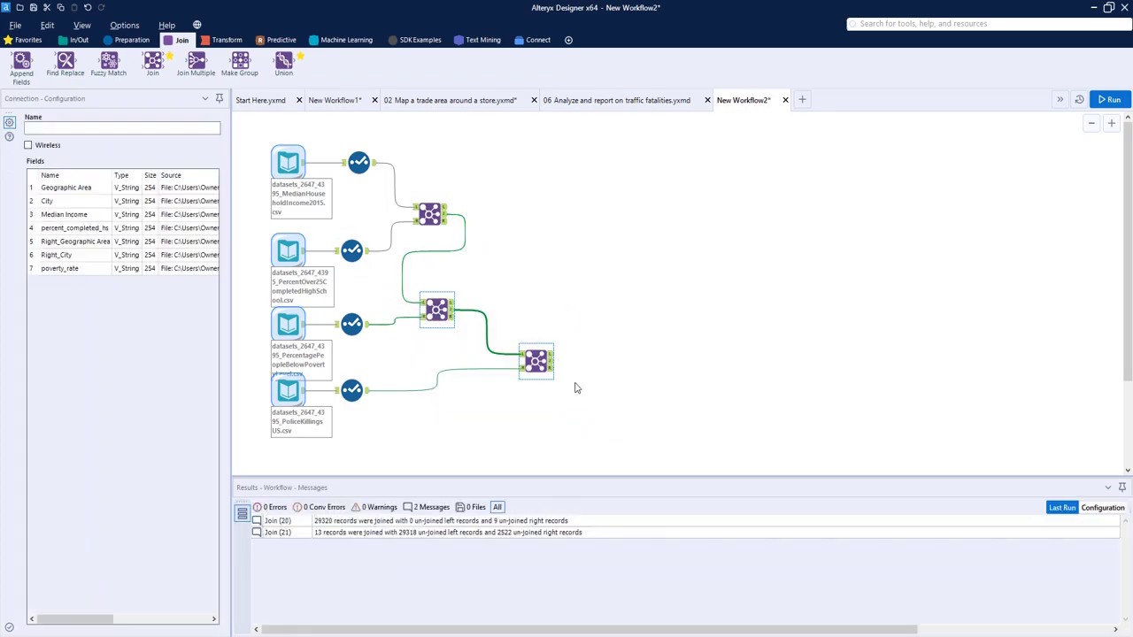
key("Delete")
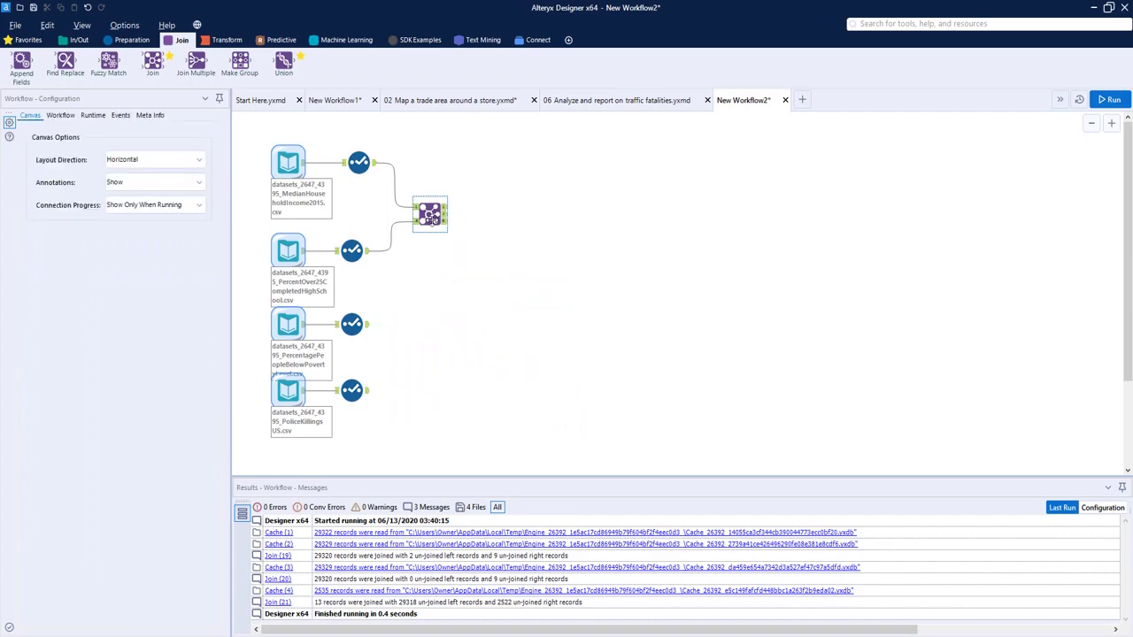
Step: Inspect the first Join's unmatched right (9) and left (2) records
left_click(441, 217)
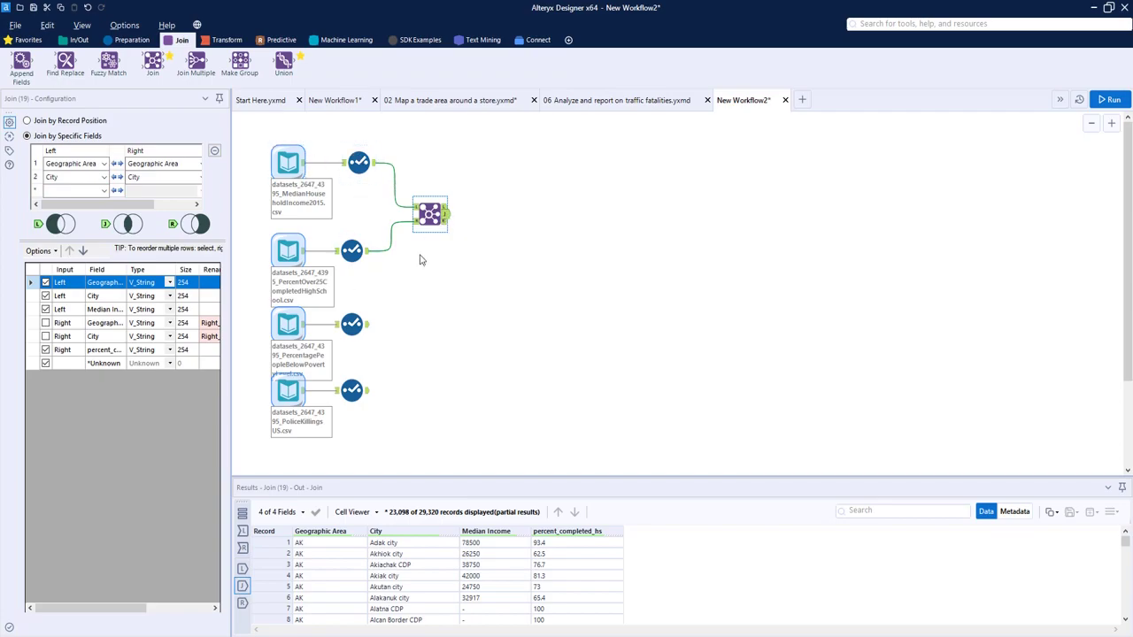
left_click(446, 226)
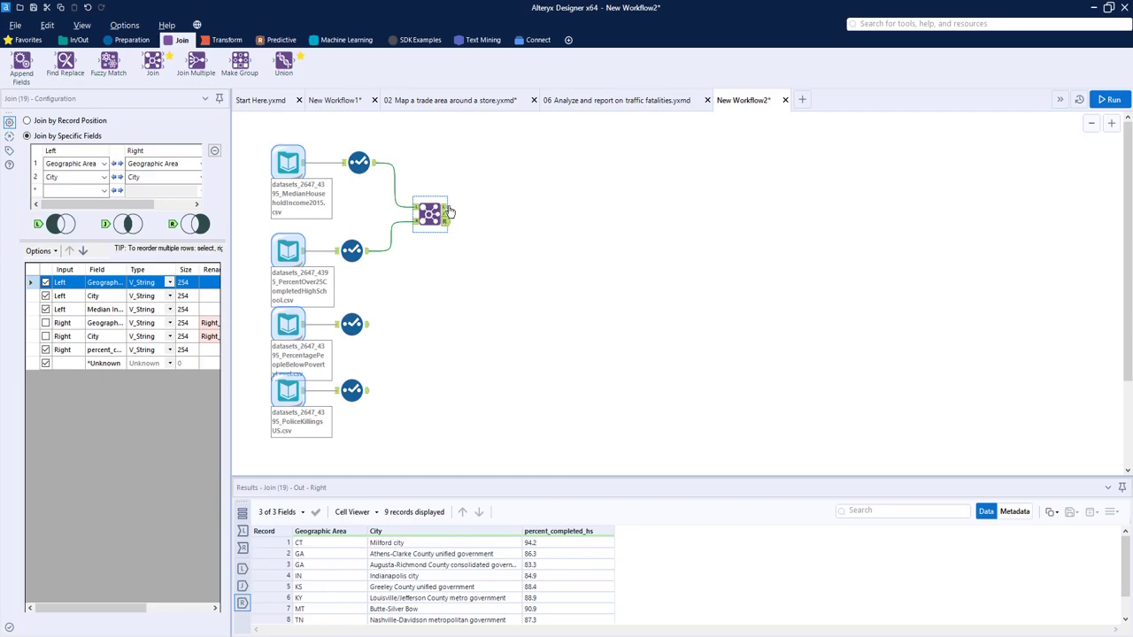
left_click(446, 209)
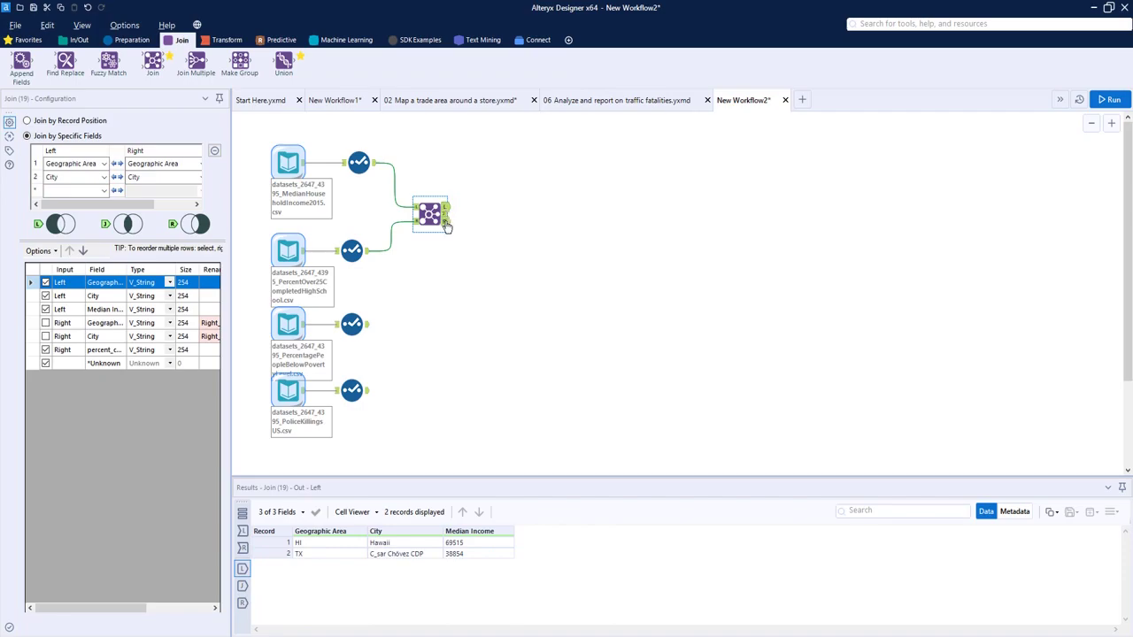
left_click(446, 222)
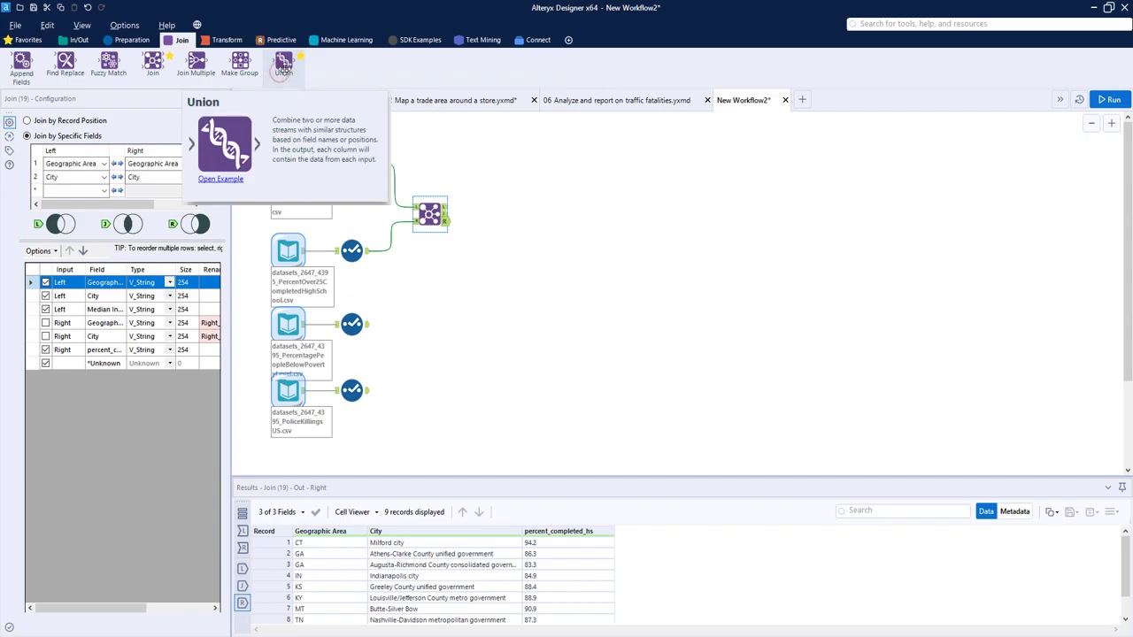
Step: Add a Union tool and connect the first Join's J, L and R outputs to it
left_click_drag(283, 62, 517, 182)
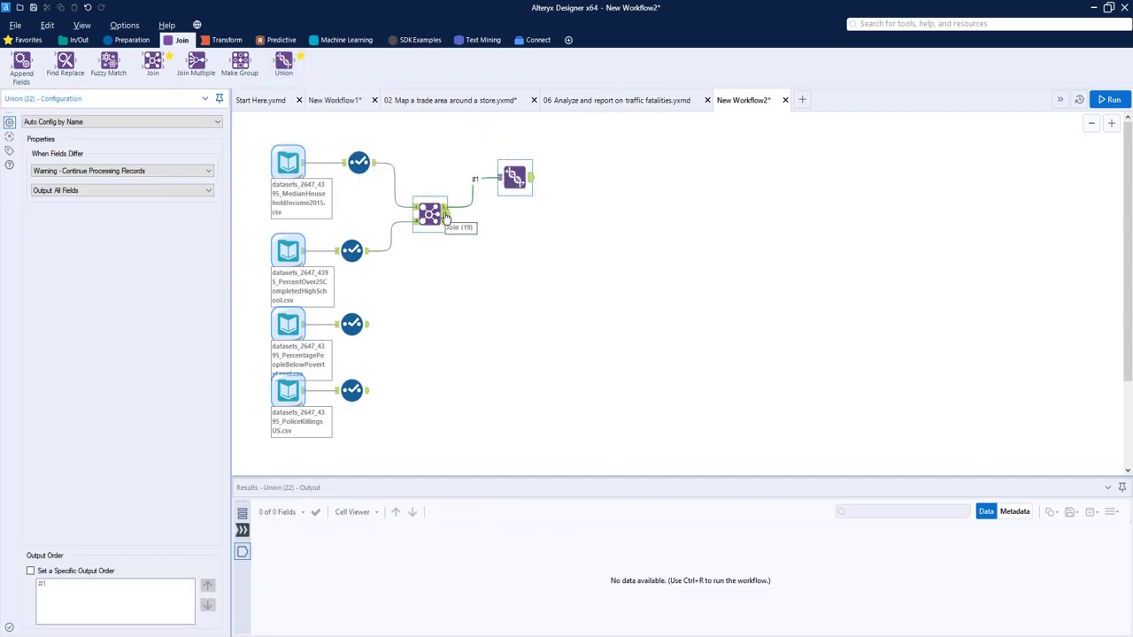
mouse_move(444, 215)
left_mouse_down()
mouse_move(463, 215)
mouse_move(497, 181)
left_mouse_up()
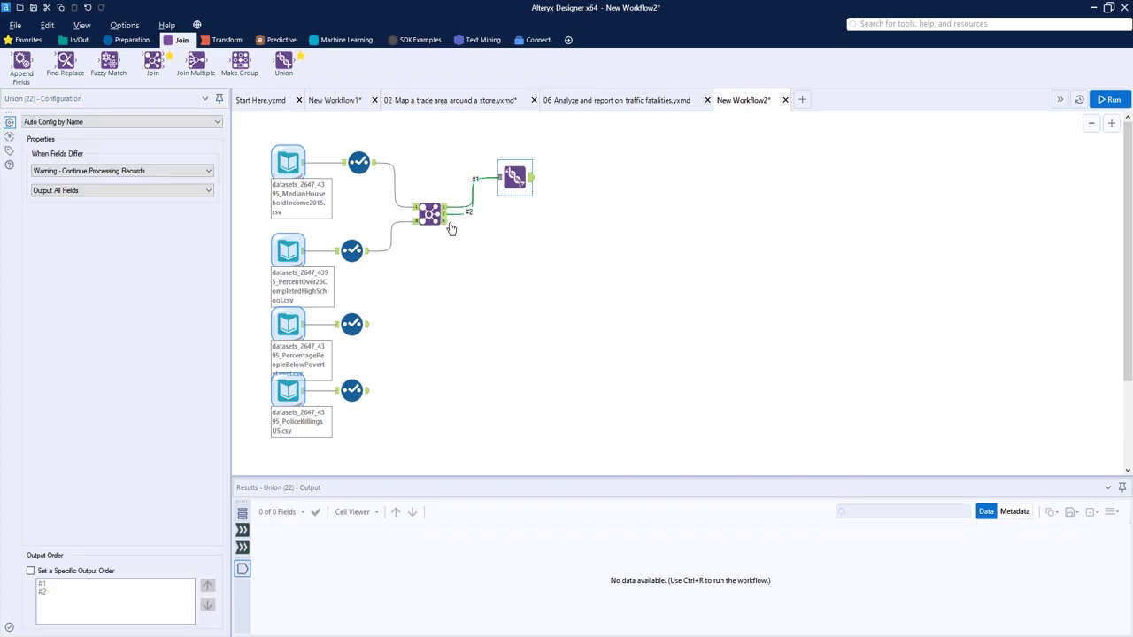
left_click_drag(445, 219, 519, 232)
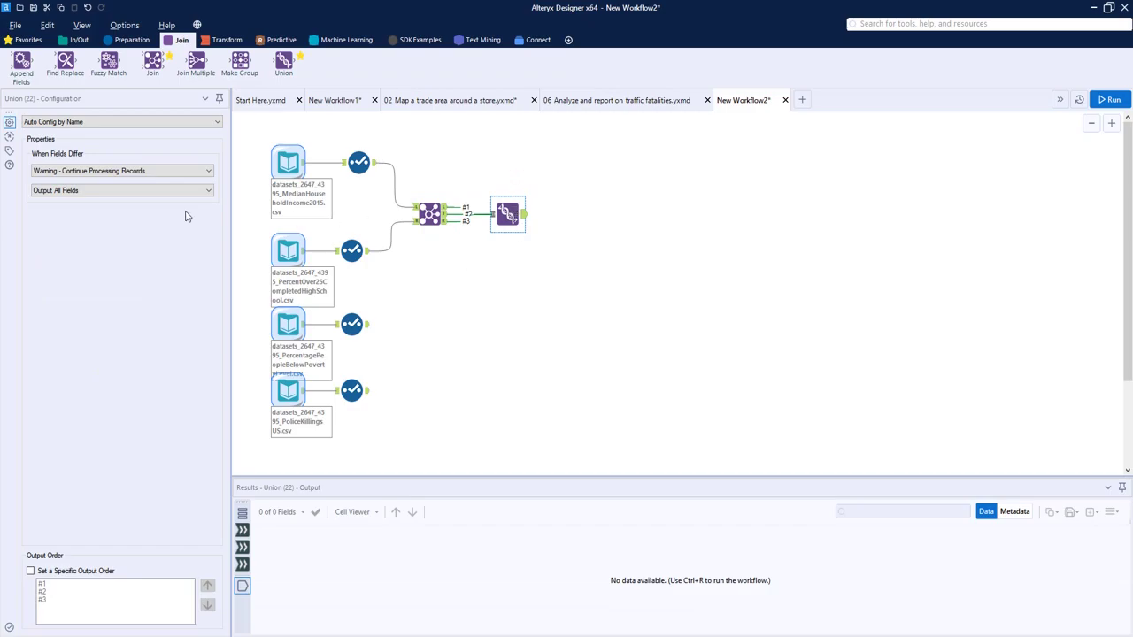
Step: Set the Union to Manually Configure Fields and run, yielding 29,331 records
left_click(100, 123)
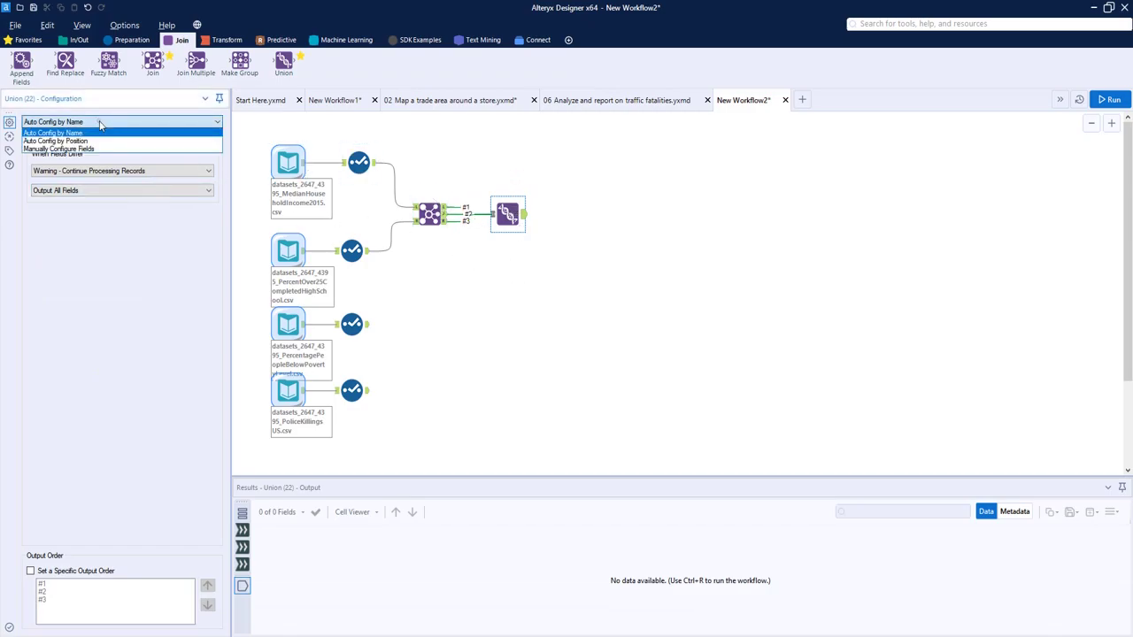
left_click(88, 148)
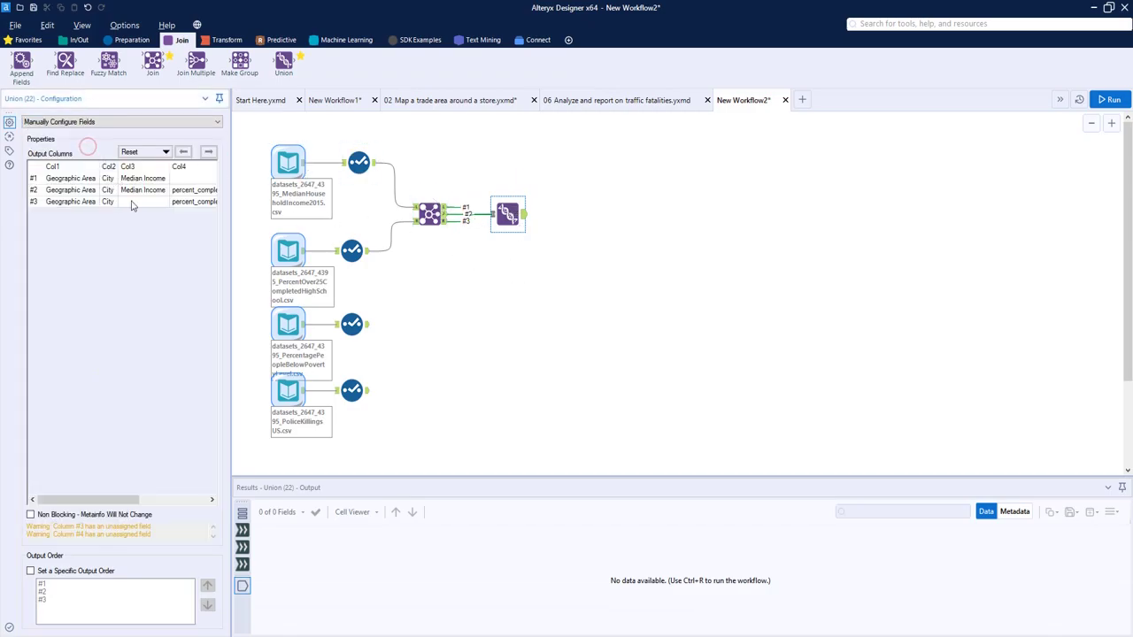
double_click(230, 211)
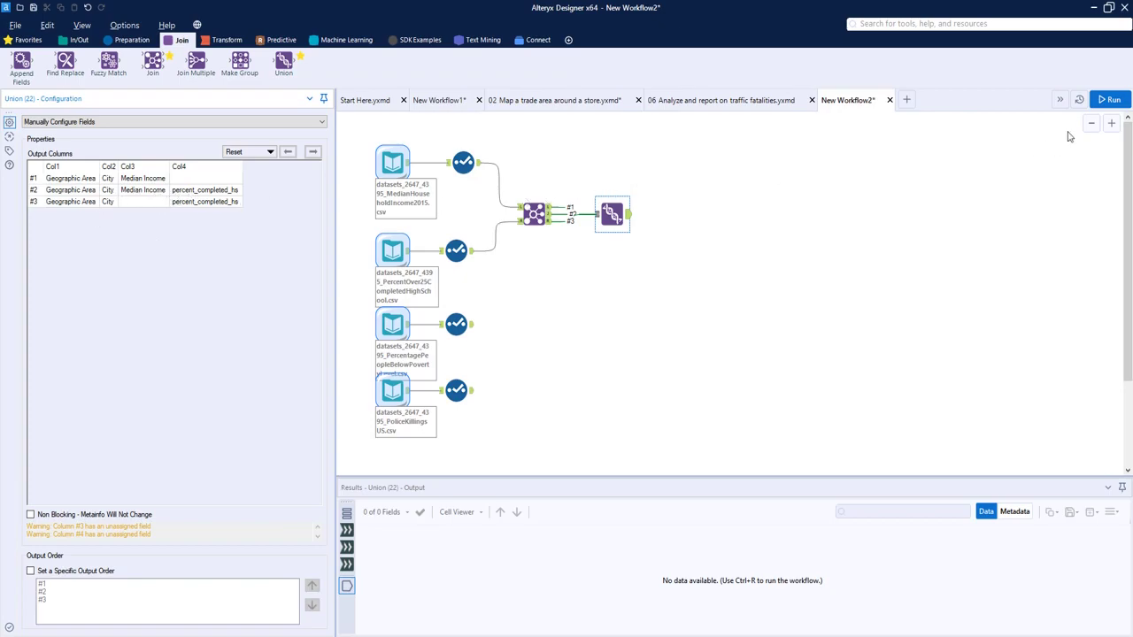
left_click(1107, 100)
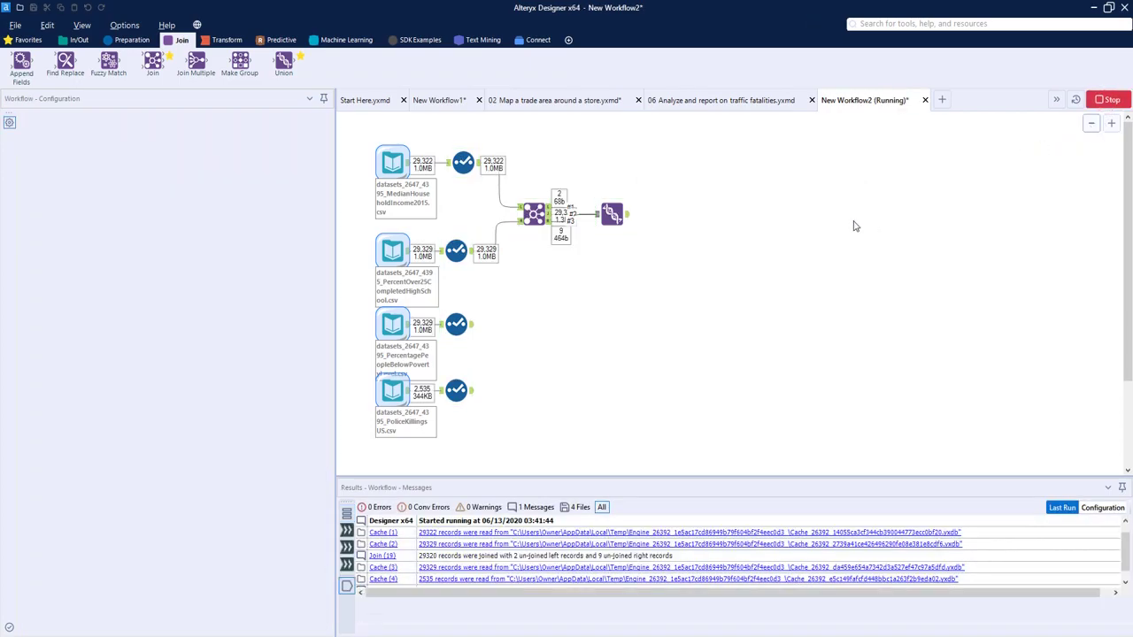
left_click(667, 376)
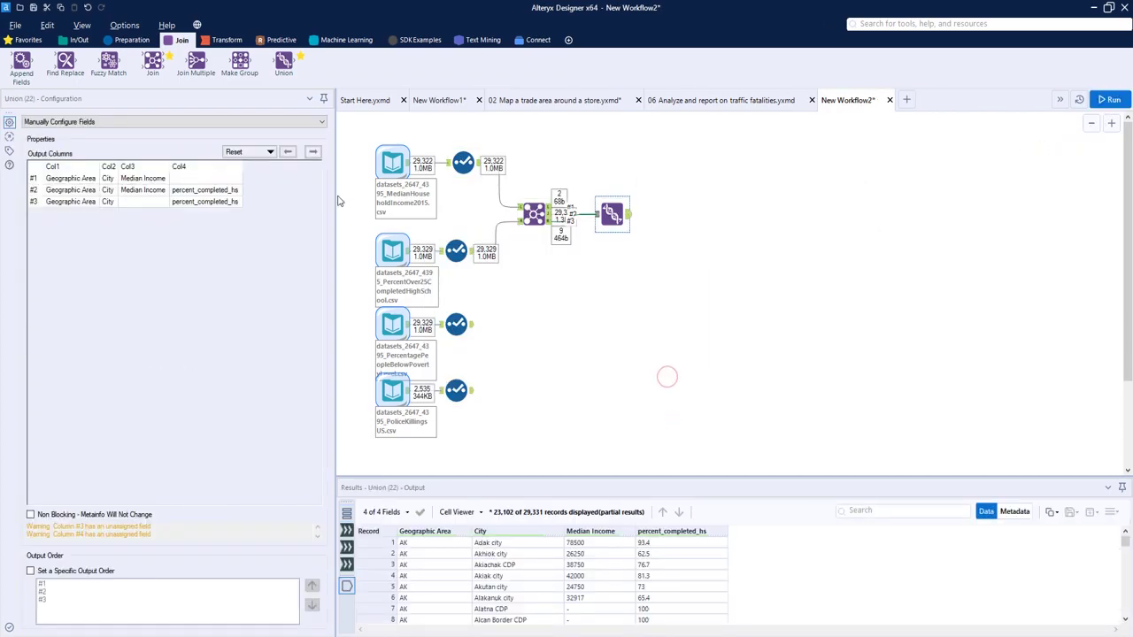
Step: Add a Join after the Union with the poverty-rate data, matching on Geographic Area and City
left_click_drag(154, 69, 689, 258)
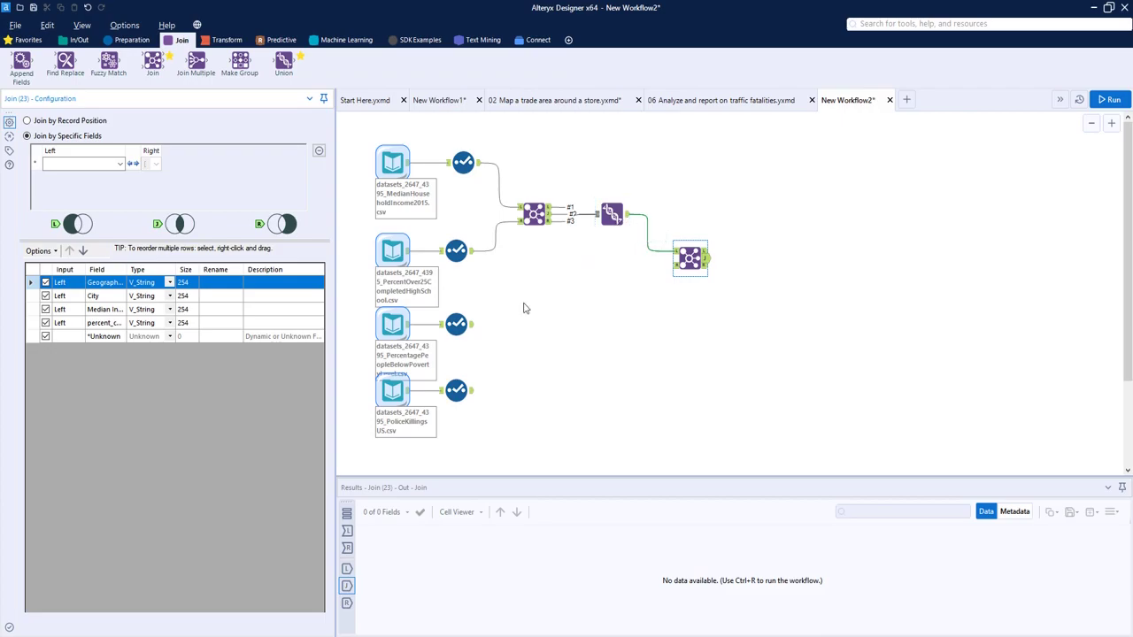
left_click_drag(472, 324, 678, 263)
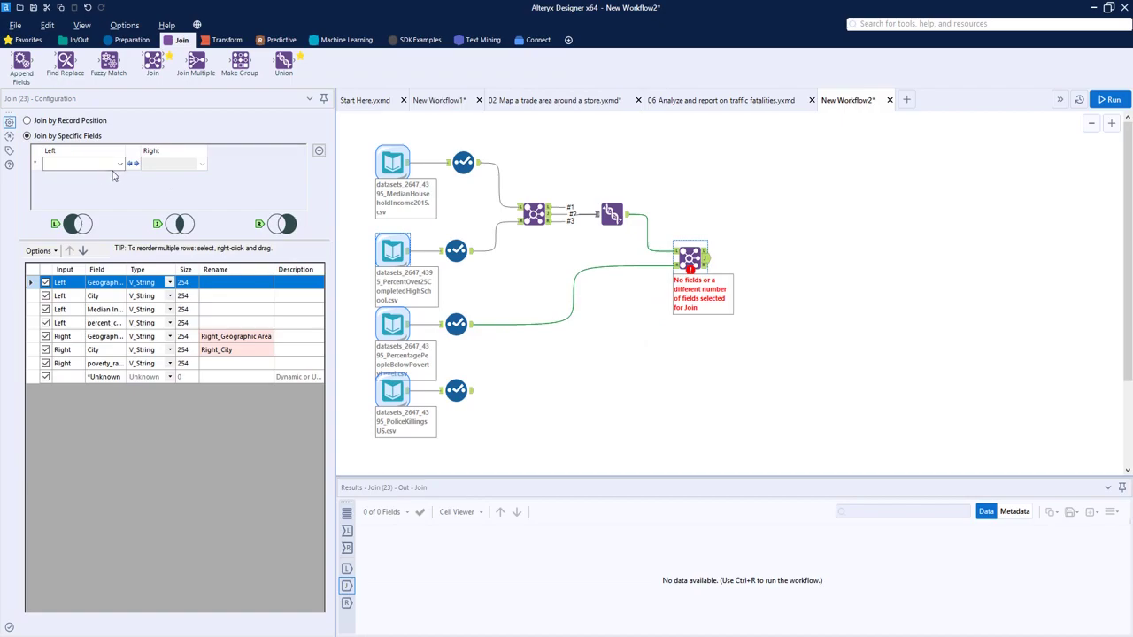
left_click(119, 164)
left_click(104, 179)
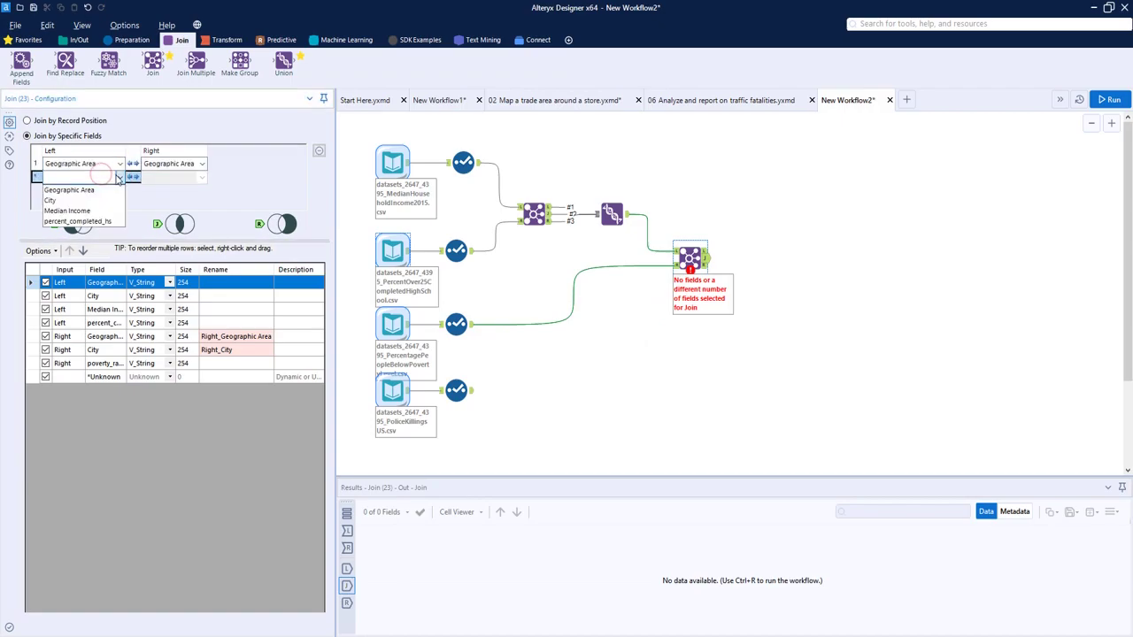
left_click(91, 200)
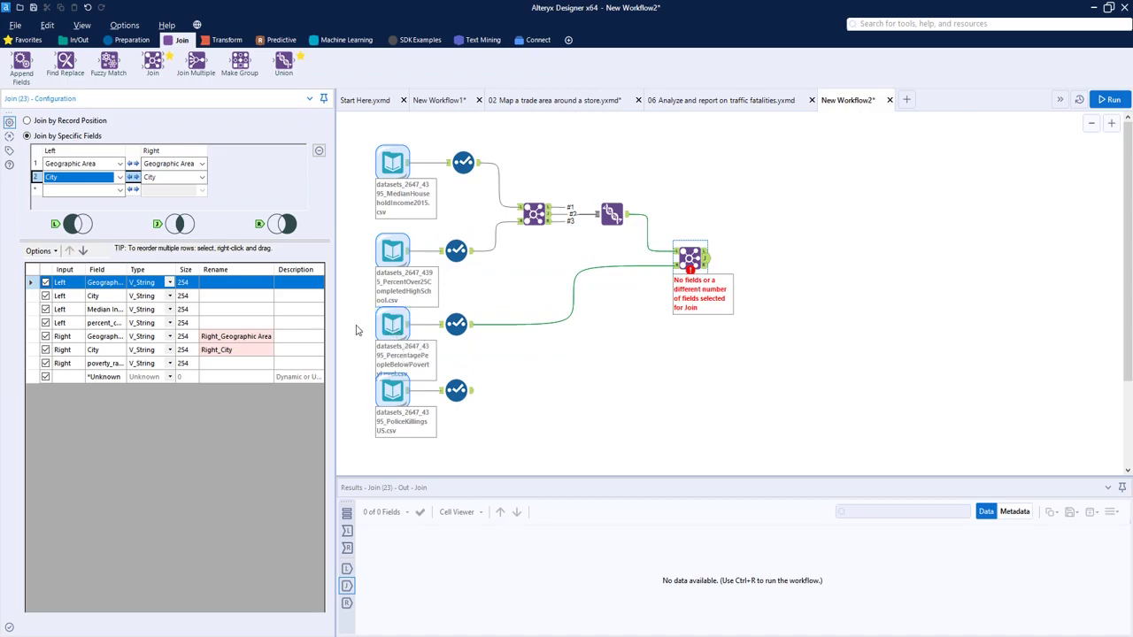
Step: Run the workflow (29,329 records) and uncheck the duplicate Right Geographic Area and Right City fields
left_click(393, 327)
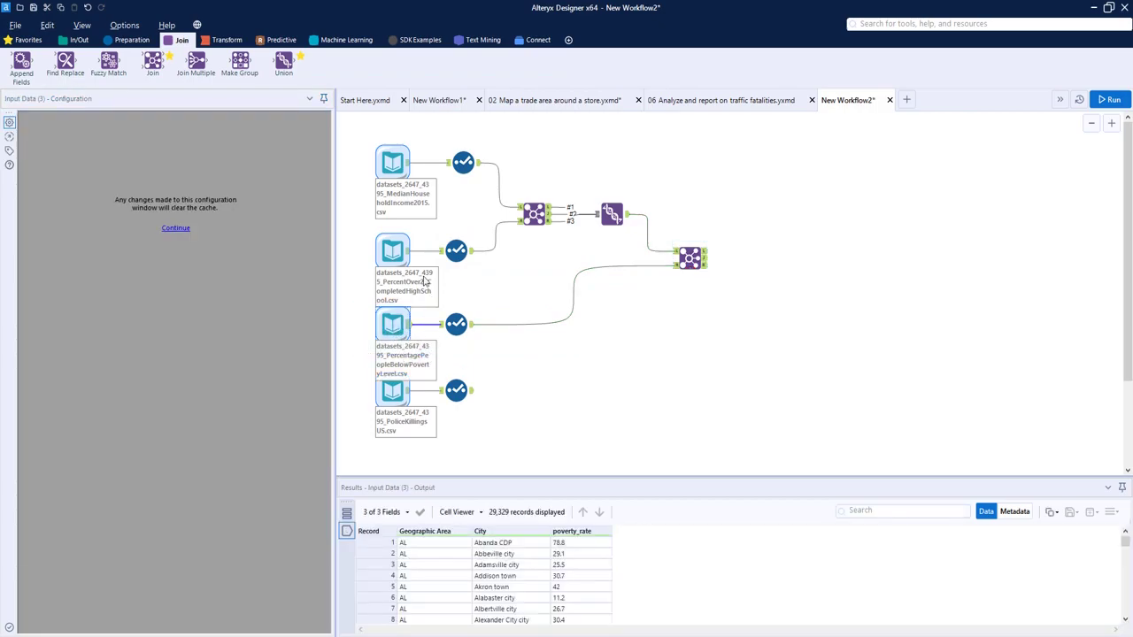
left_click_drag(347, 119, 512, 261)
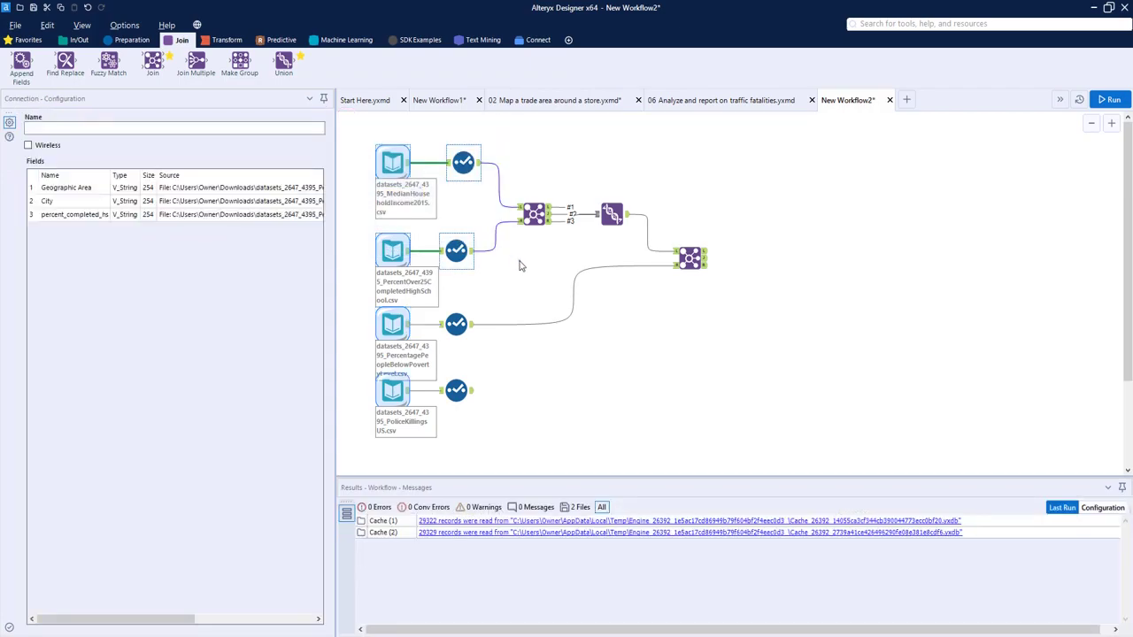
left_click(519, 263)
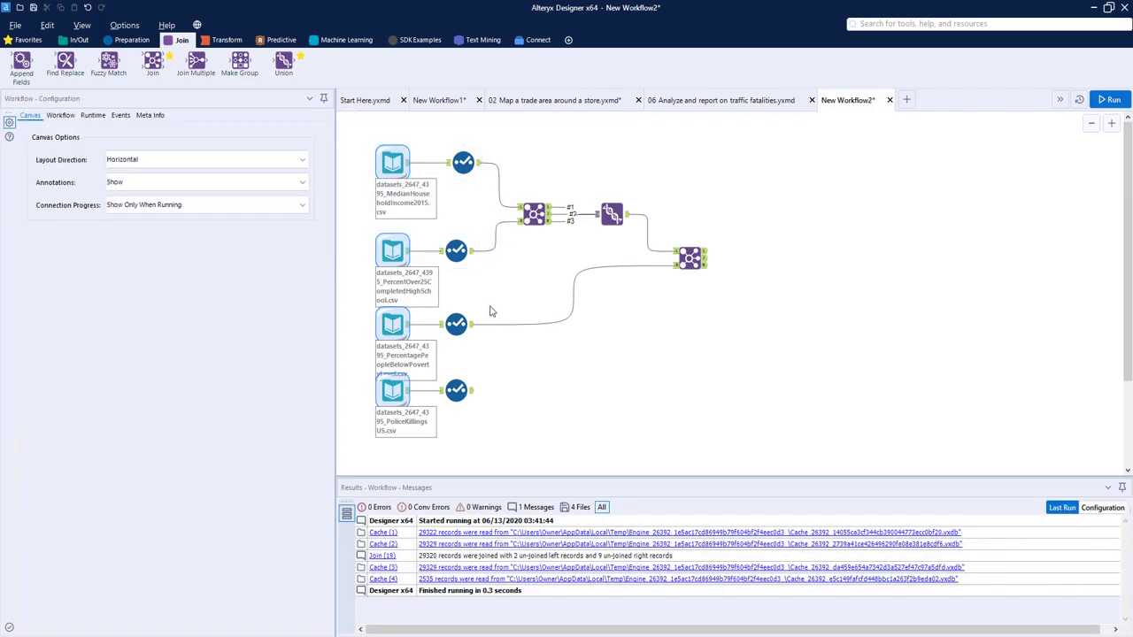
left_click(1108, 99)
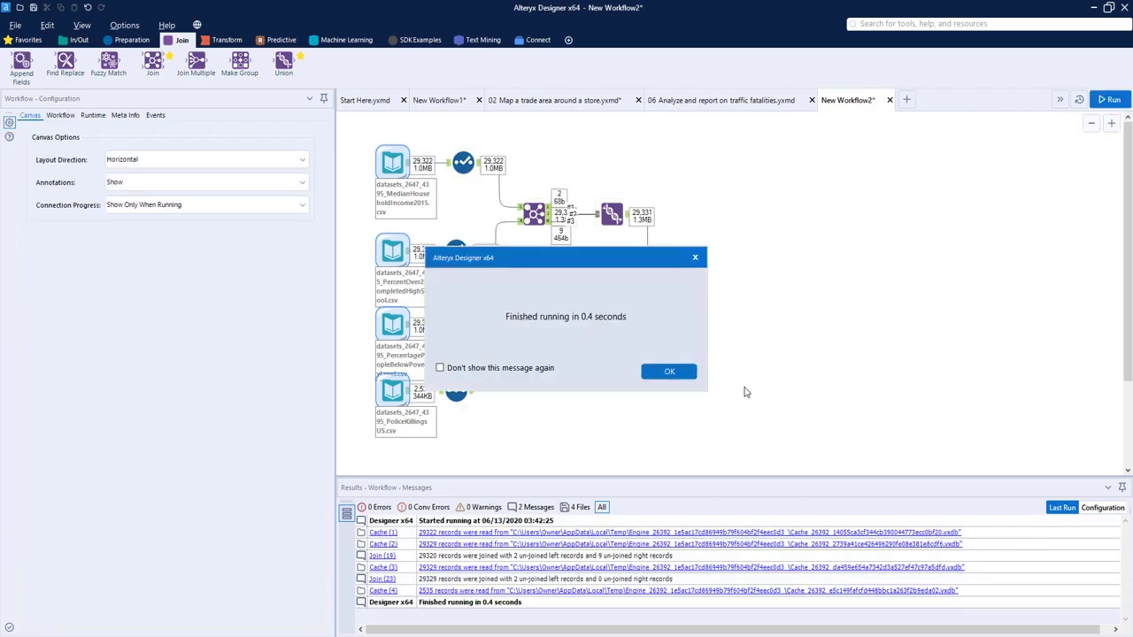
left_click(666, 377)
left_click(699, 260)
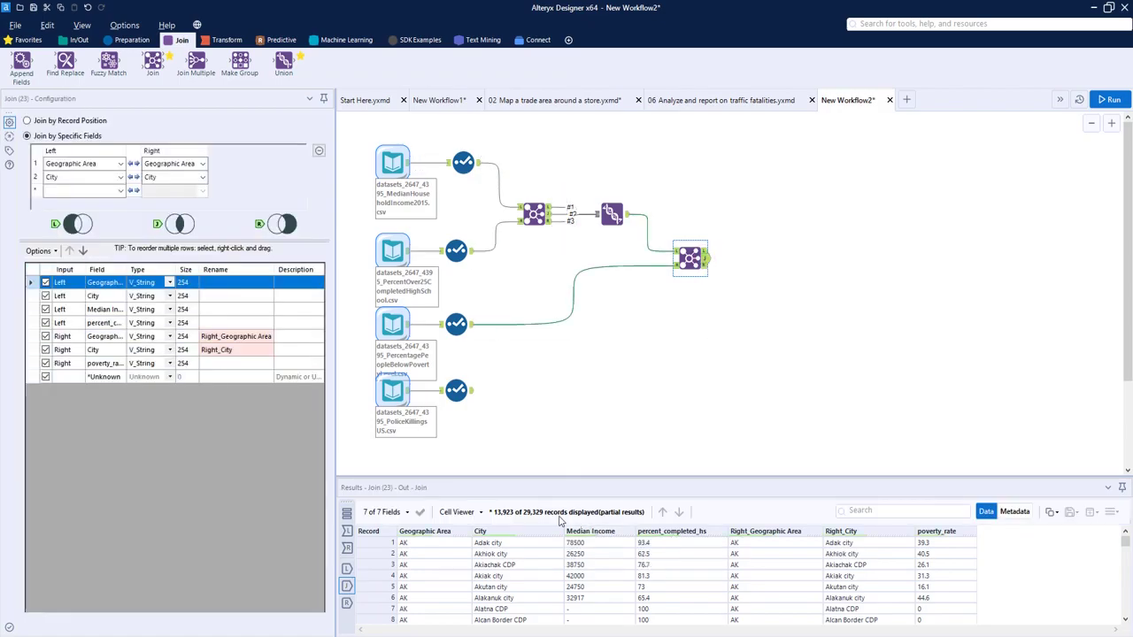
left_click(45, 336)
left_click(45, 350)
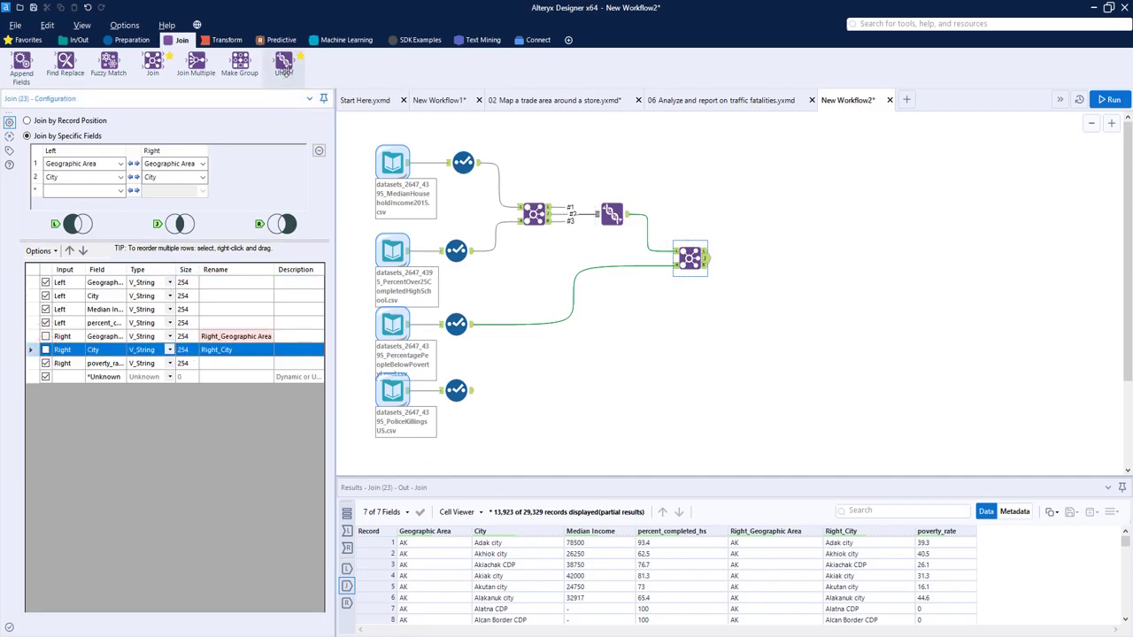
Step: Add a Union after the poverty Join, set it to Manually Configure Fields, and run the workflow
left_click_drag(283, 69, 752, 257)
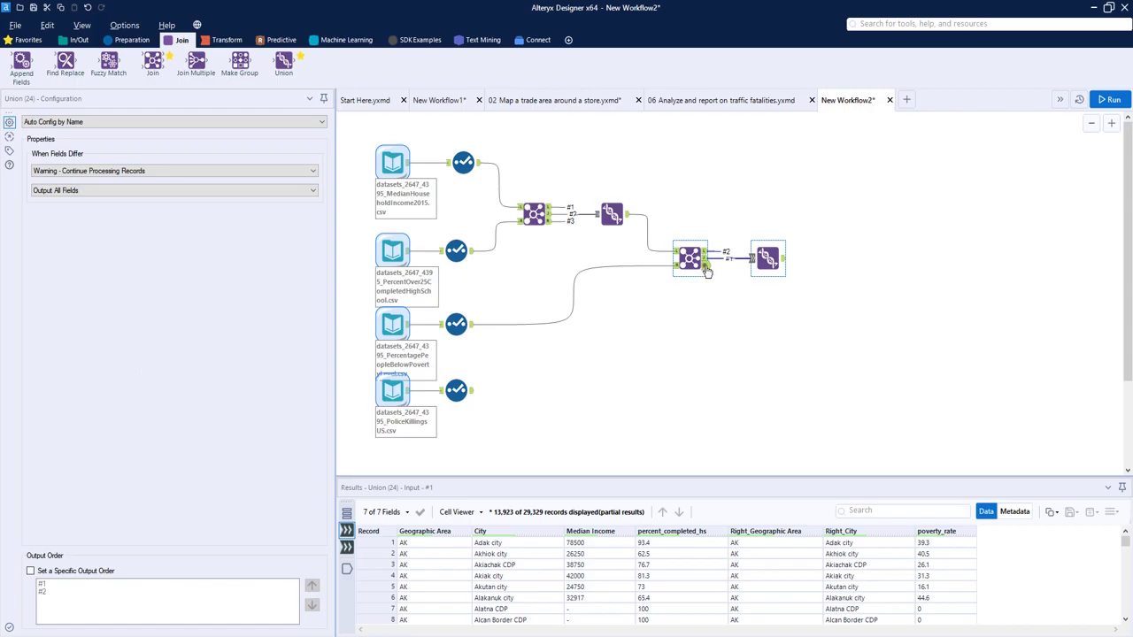
key("ctrl+r")
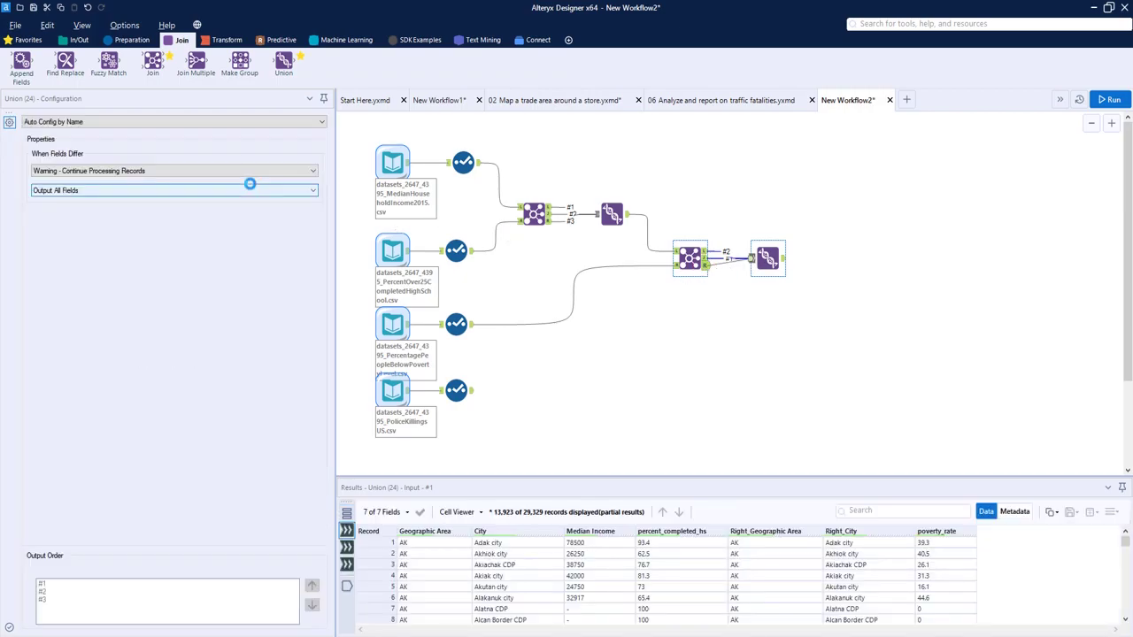
left_click(98, 123)
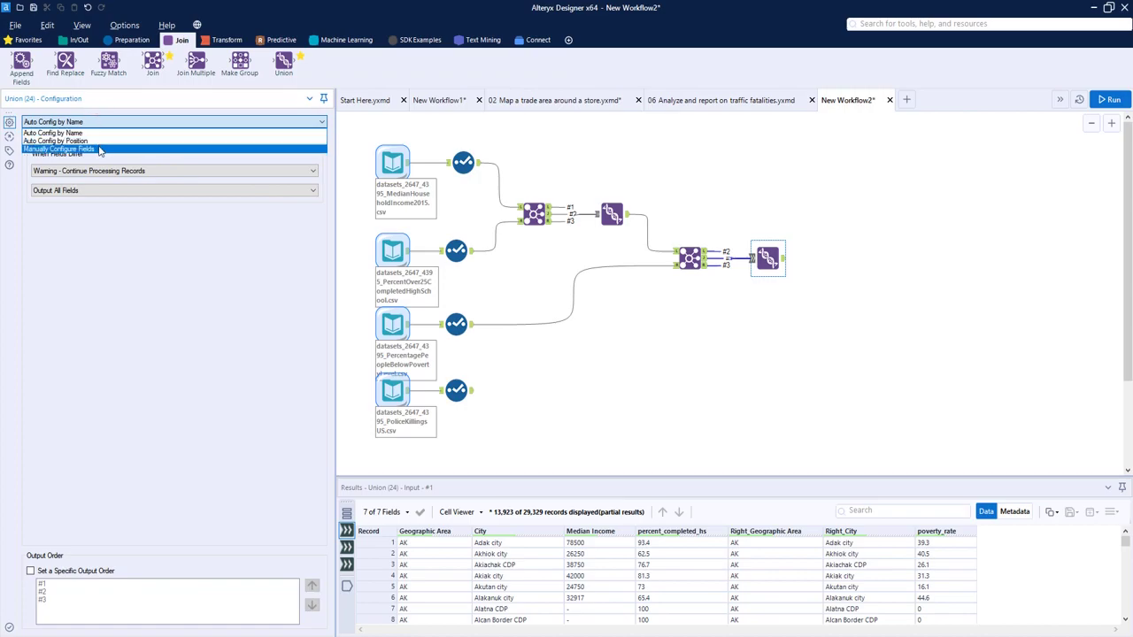
left_click(101, 149)
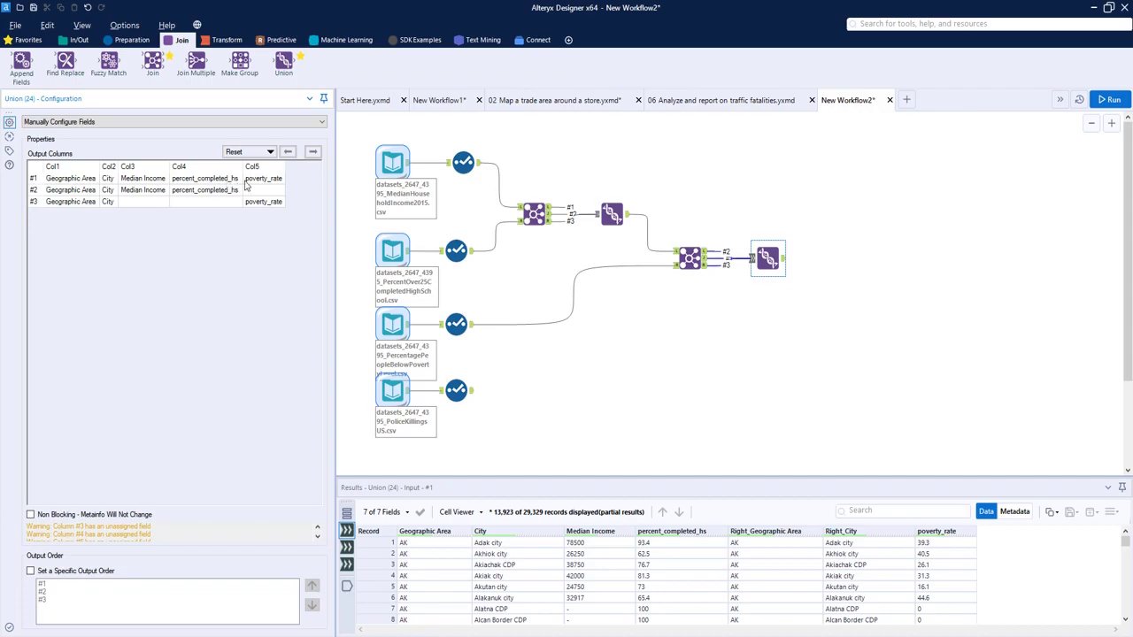
left_click(1108, 100)
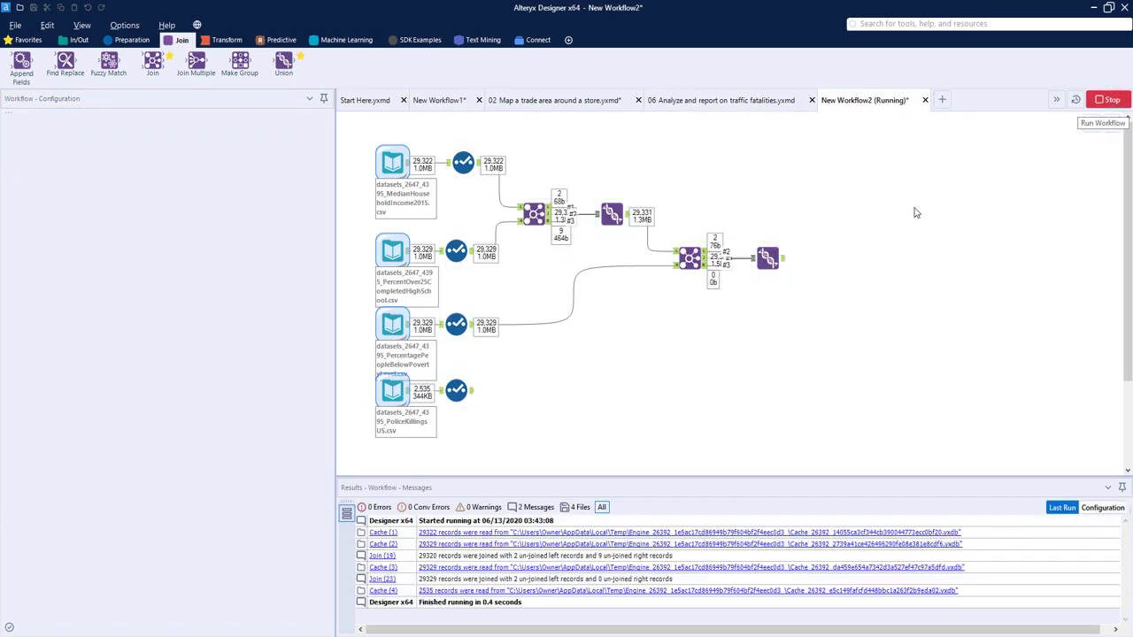
Step: Add a third Join with the Union on Left and the police killings data on Right
left_click(665, 371)
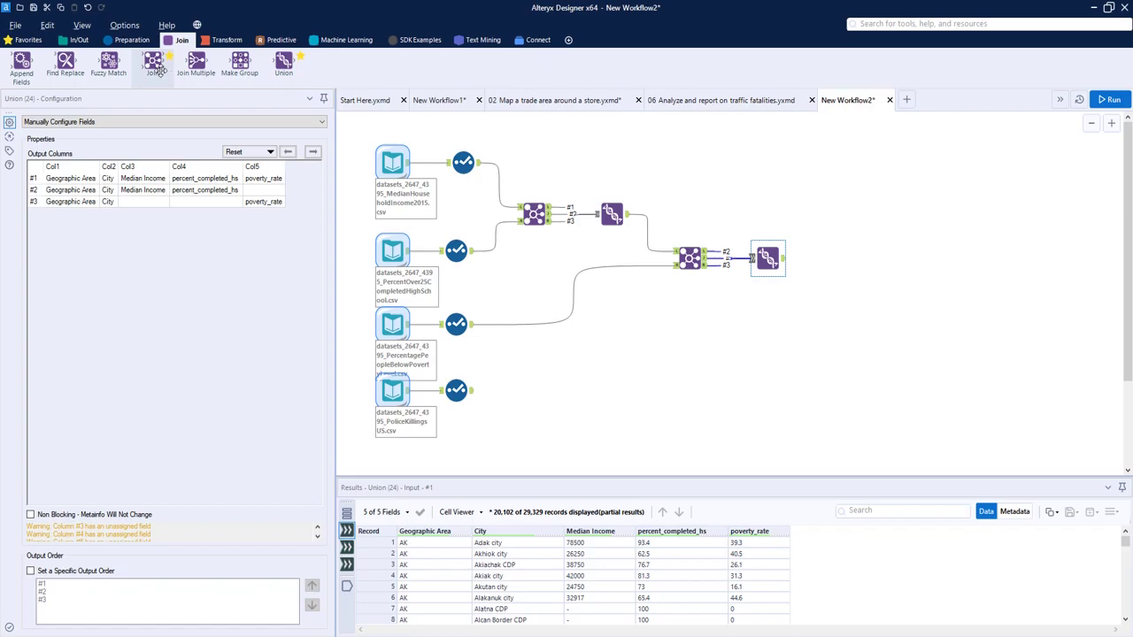
left_click_drag(153, 64, 838, 310)
left_click_drag(784, 265, 825, 304)
left_click_drag(473, 390, 845, 313)
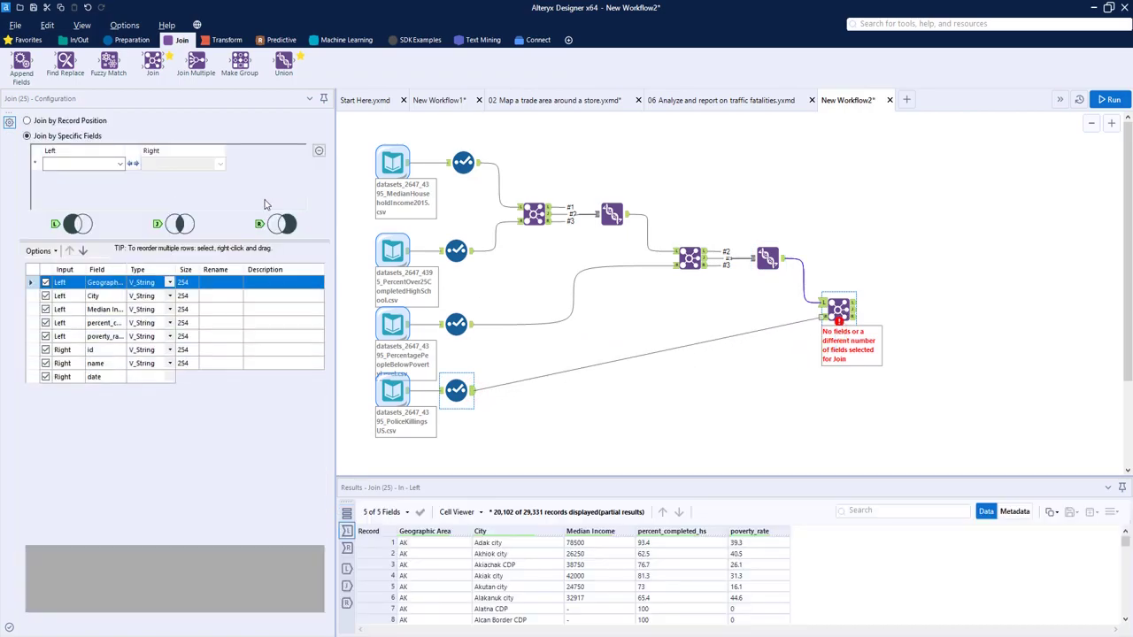
Step: Join on Geographic Area=state and City=city, then run the workflow
left_click(115, 164)
left_click(69, 176)
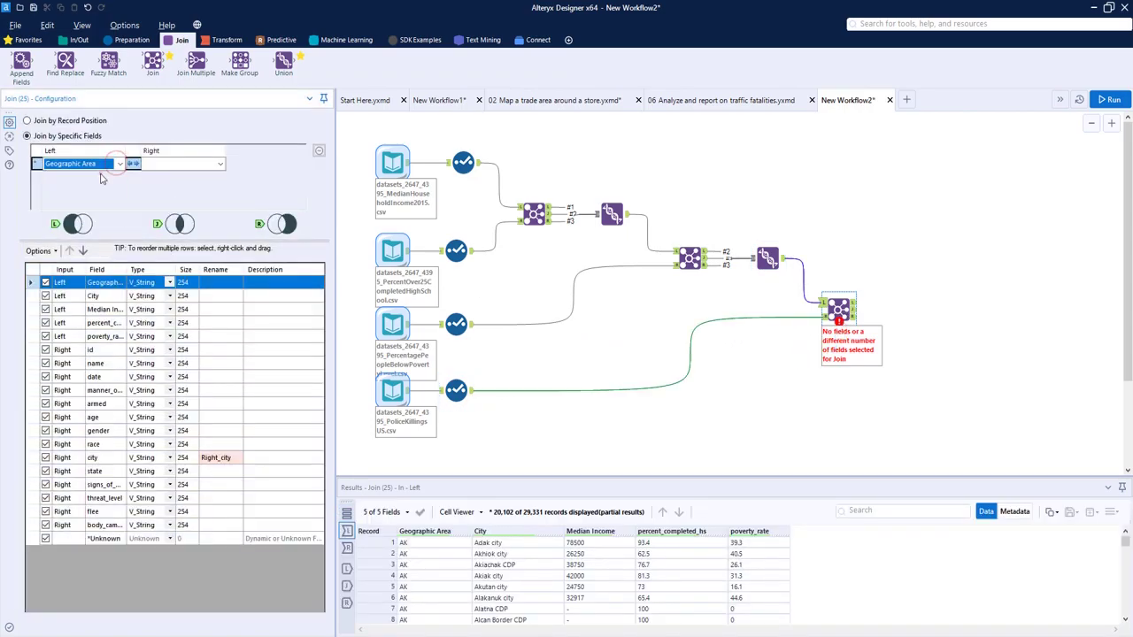
left_click(221, 164)
left_click(150, 270)
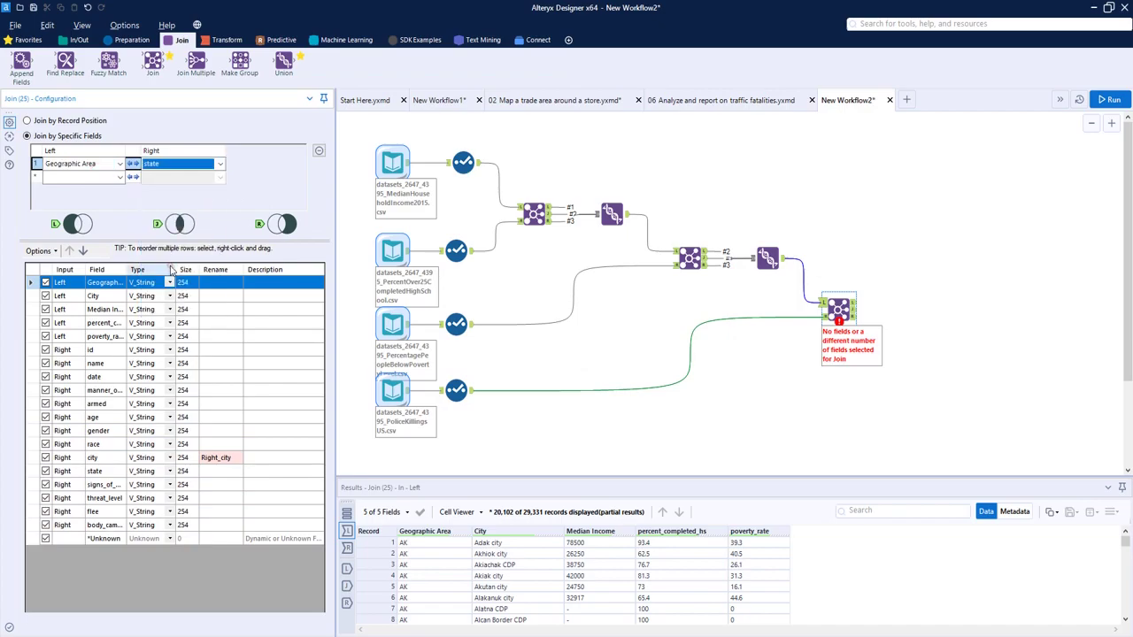
left_click(118, 177)
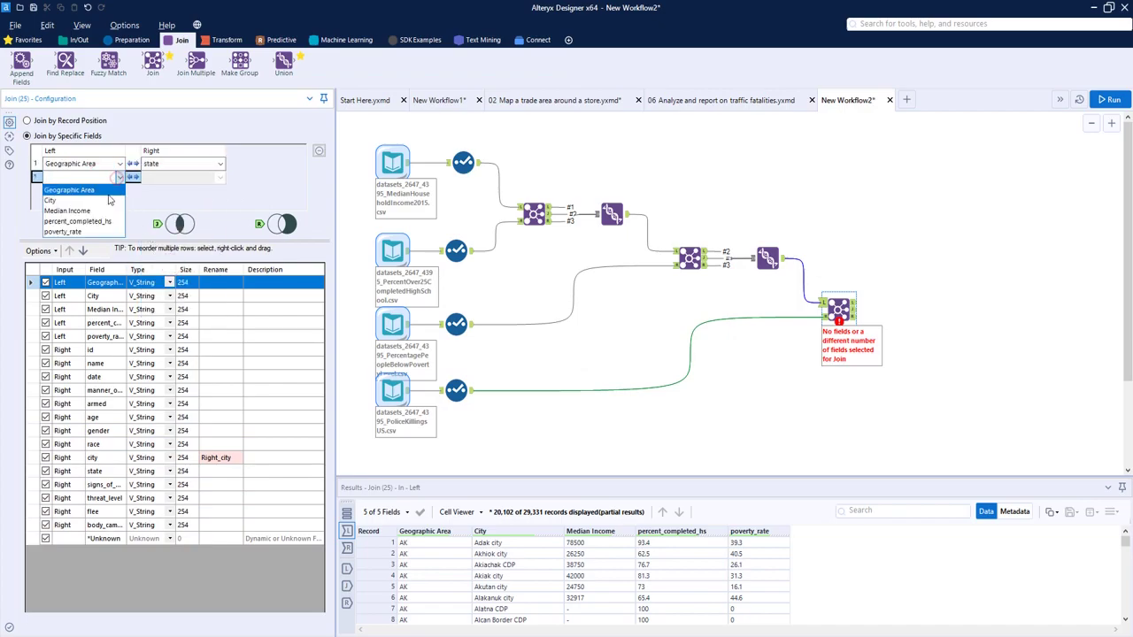
left_click(66, 200)
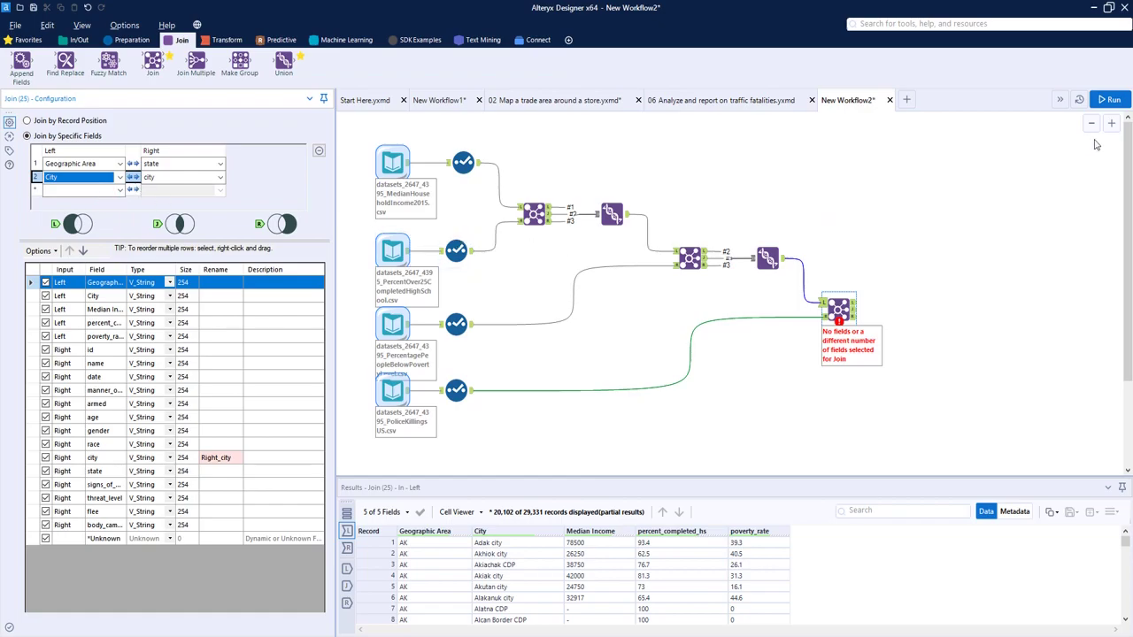
left_click(1110, 99)
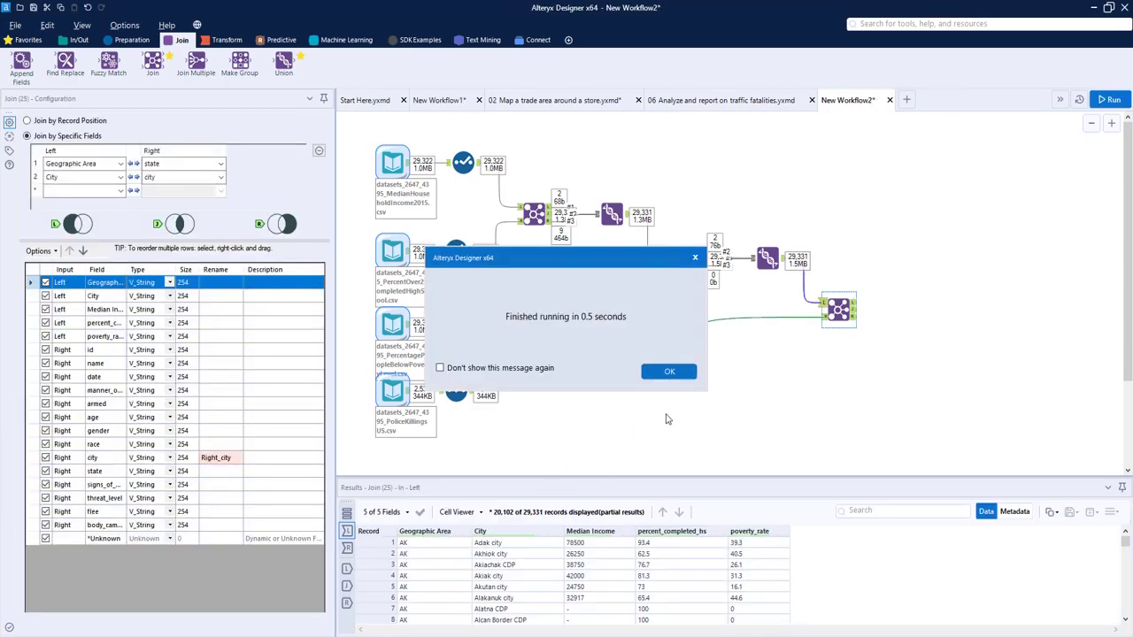
Step: Inspect the 13 records that joined all inputs and the final Join's results
left_click(670, 372)
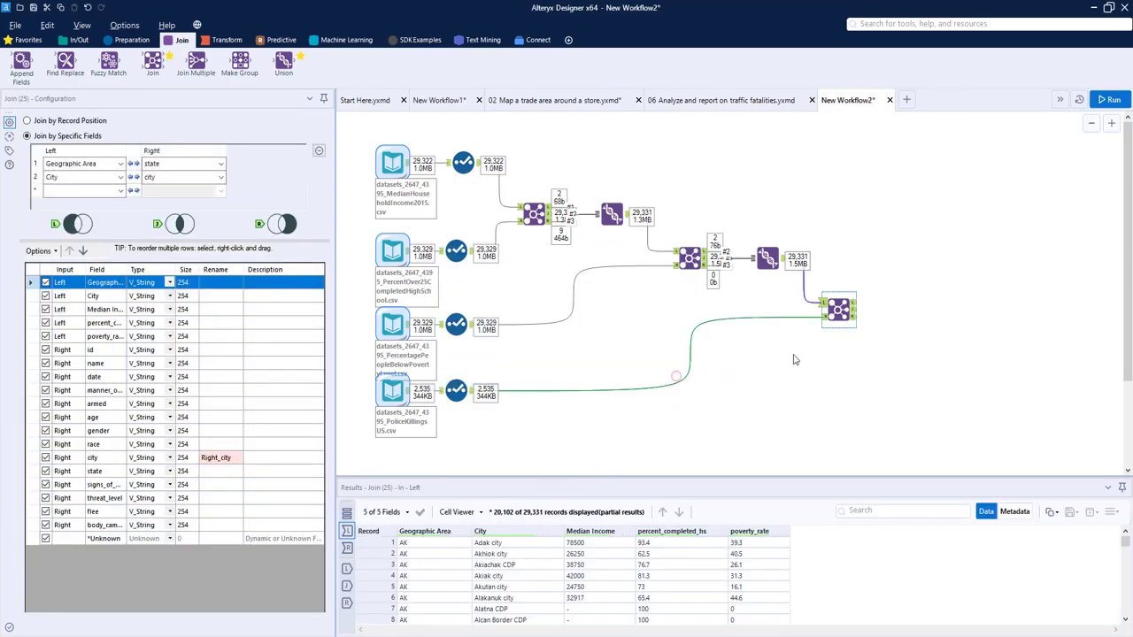
left_click(854, 309)
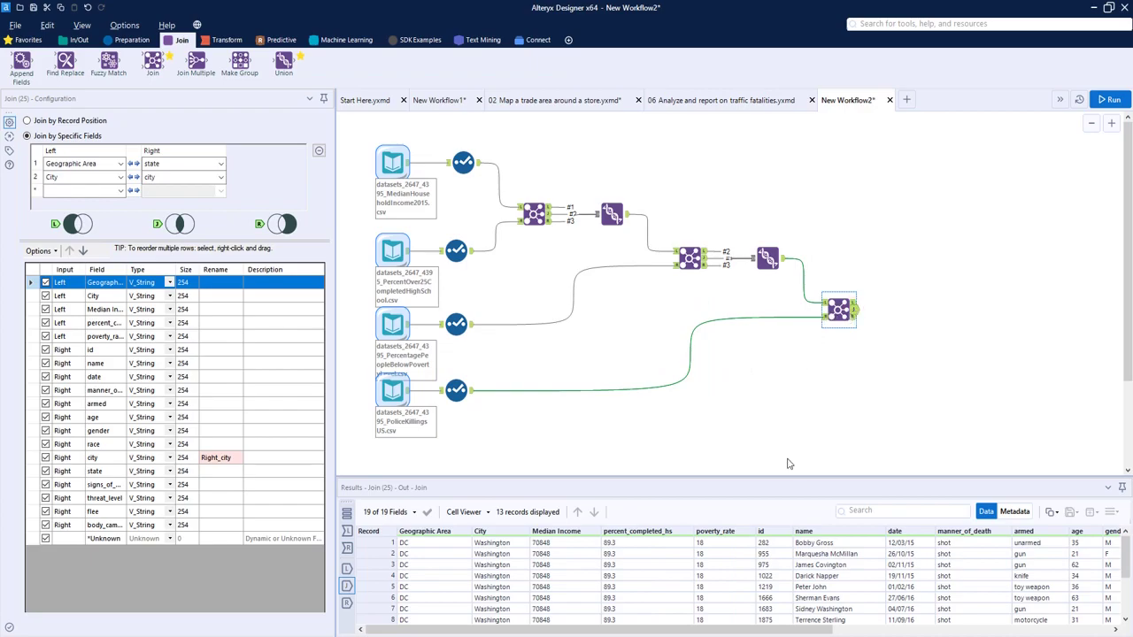
scroll(645, 555, "down", 2)
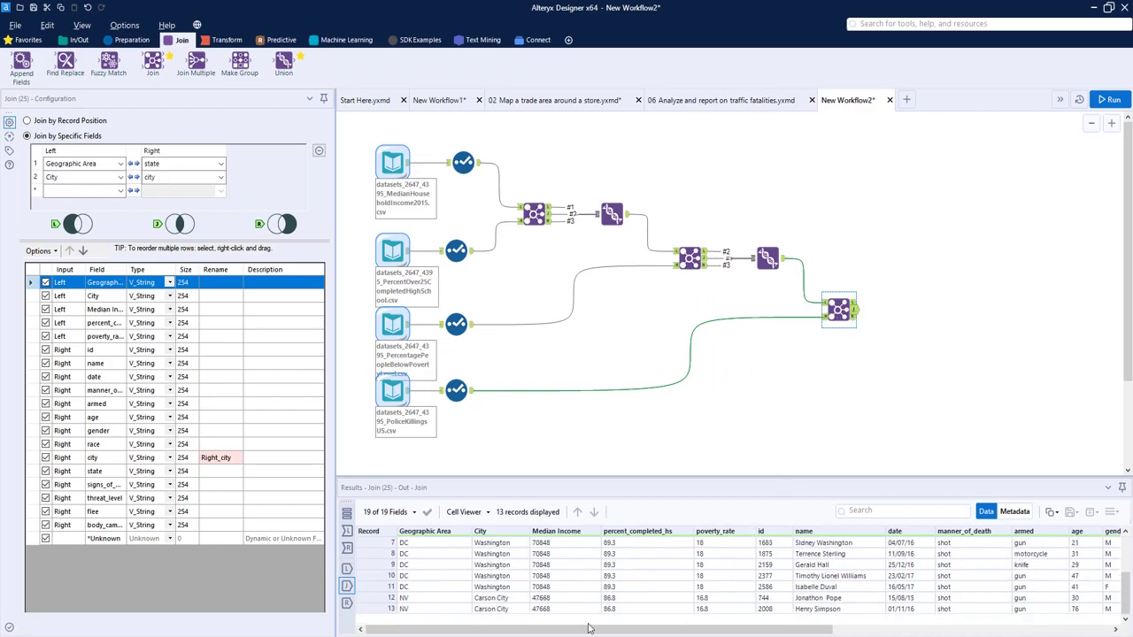
left_click_drag(431, 631, 753, 635)
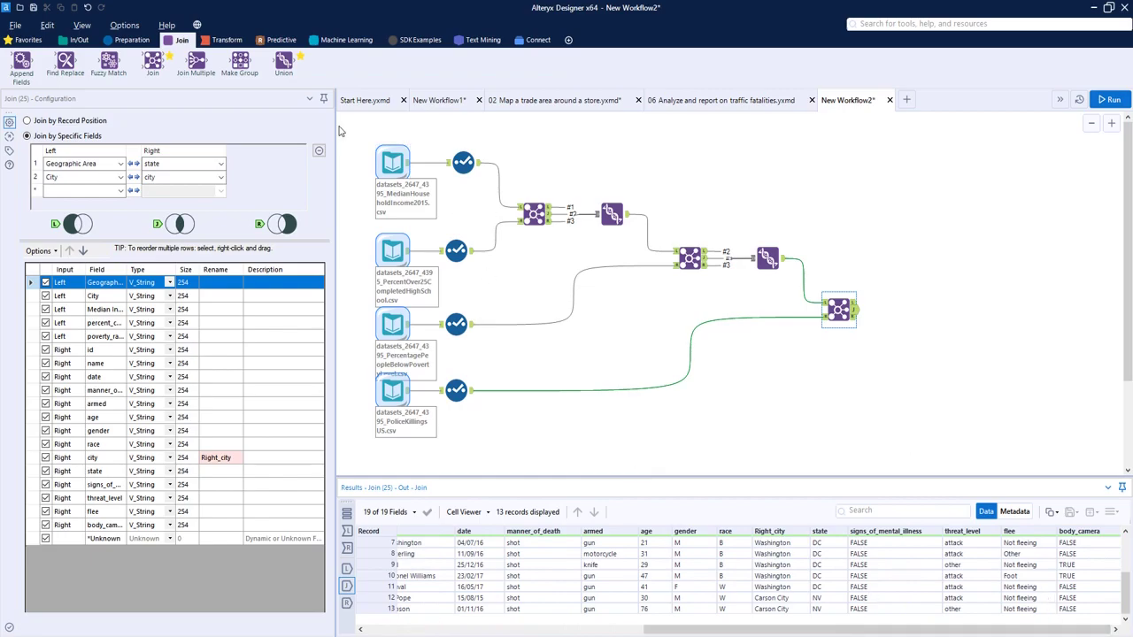
left_click_drag(363, 127, 444, 463)
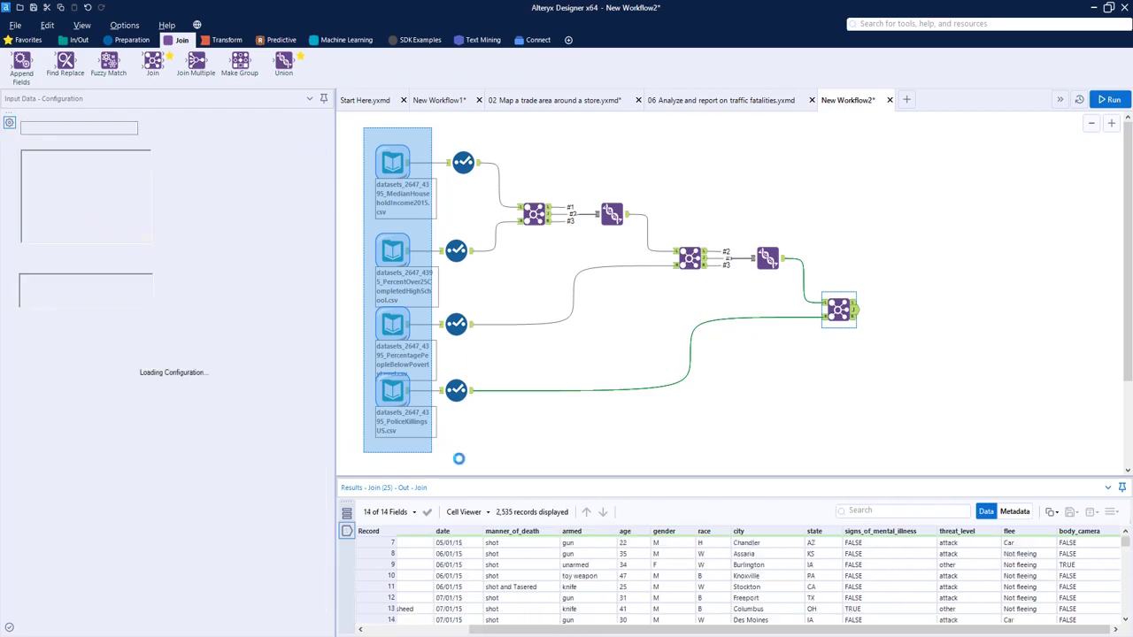
left_click(536, 449)
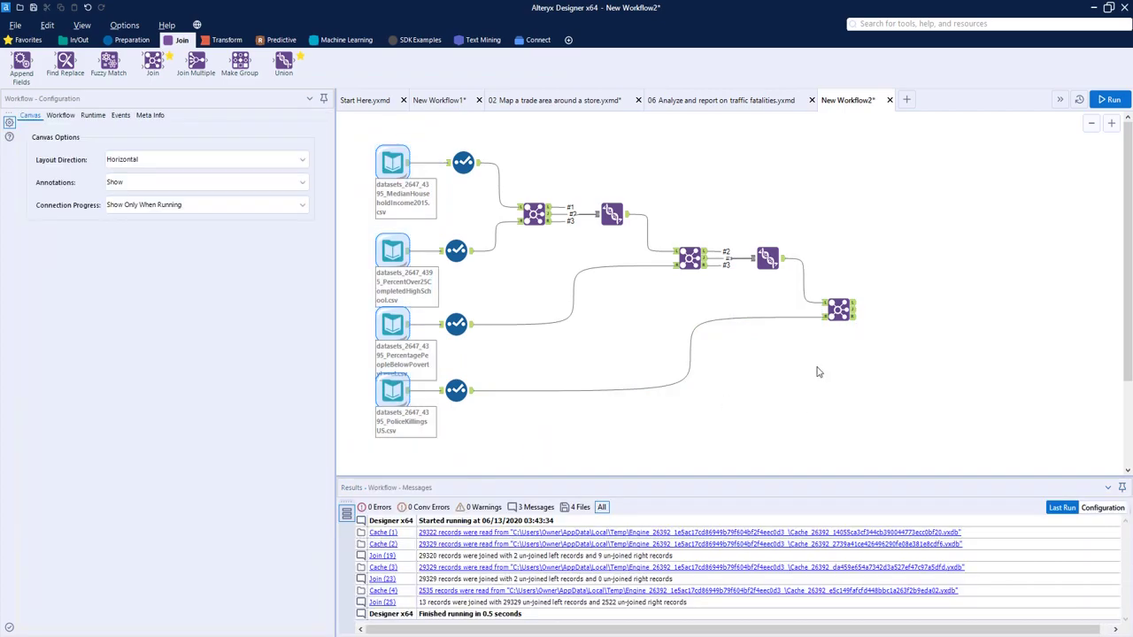
left_click(838, 308)
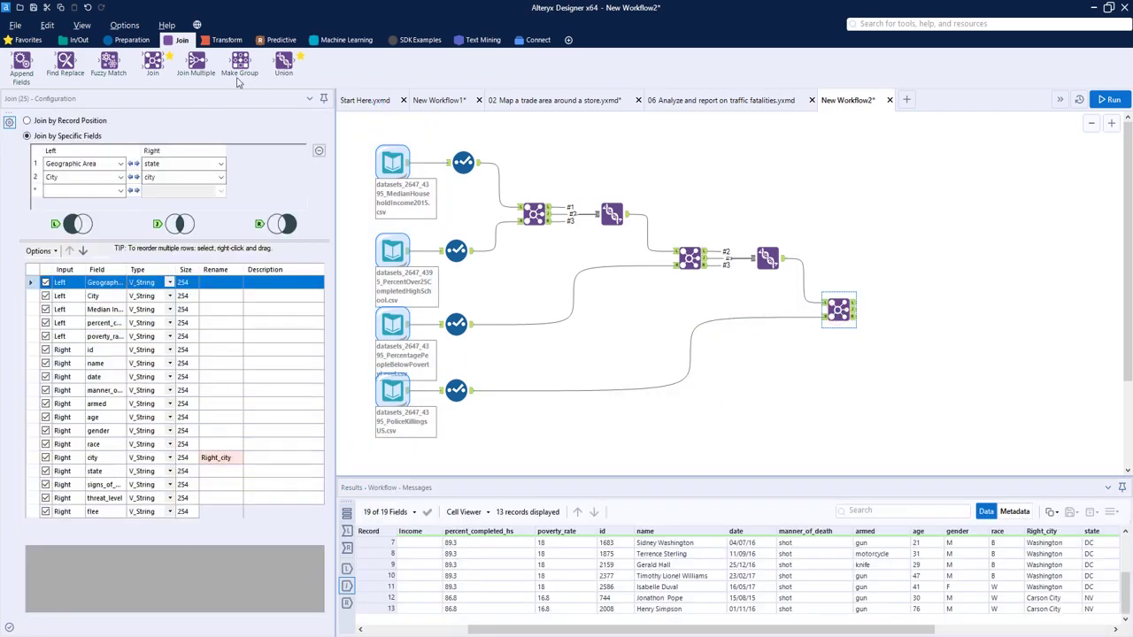
Step: Add a Union after the police-killings Join with Manually Configure Fields, widen the config panel, and rerun
left_click_drag(283, 62, 895, 309)
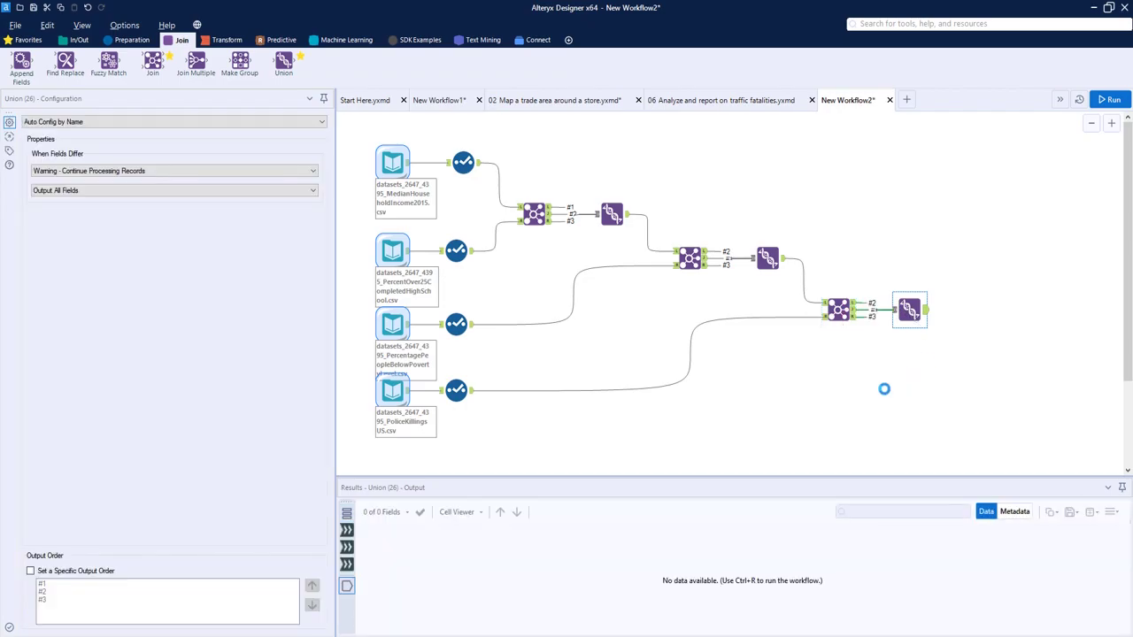
left_click(84, 122)
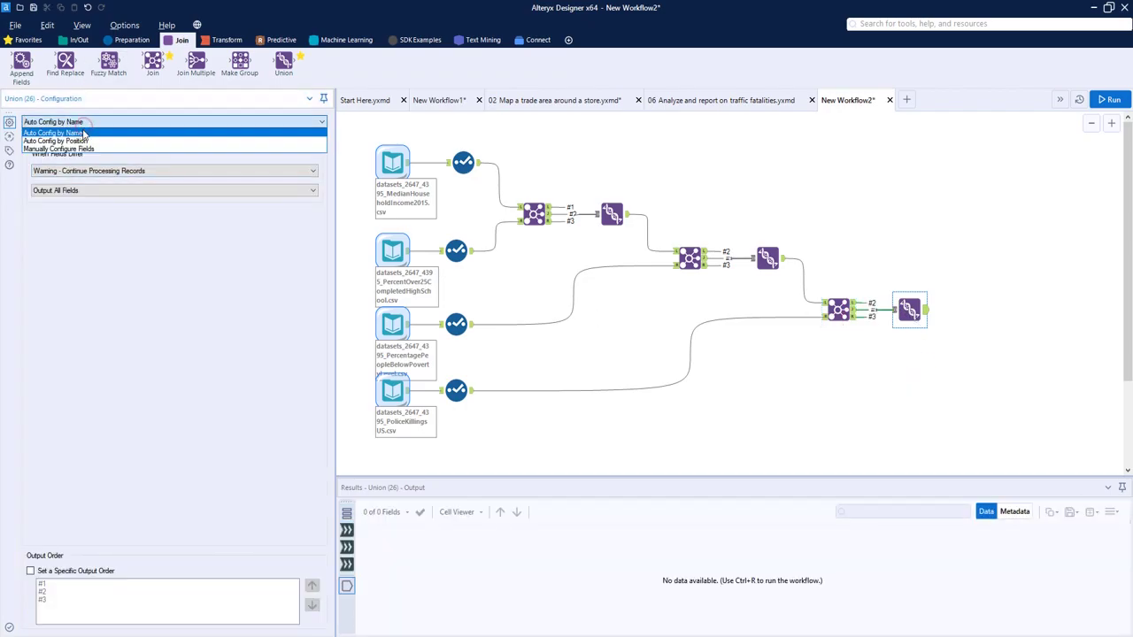
left_click(84, 133)
left_click(82, 122)
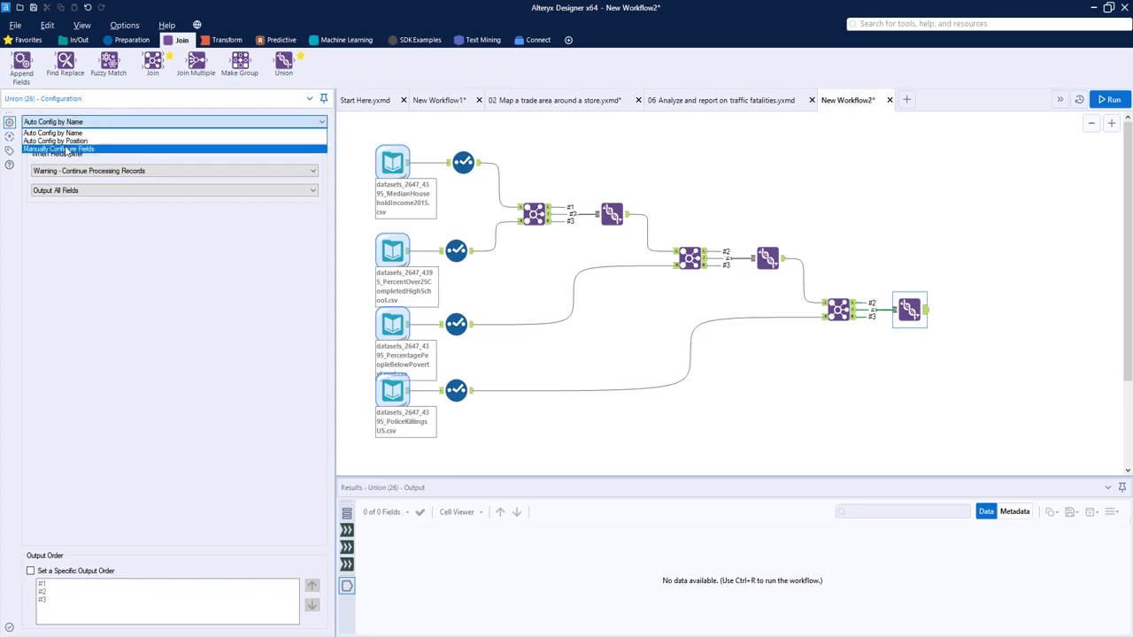
left_click(66, 148)
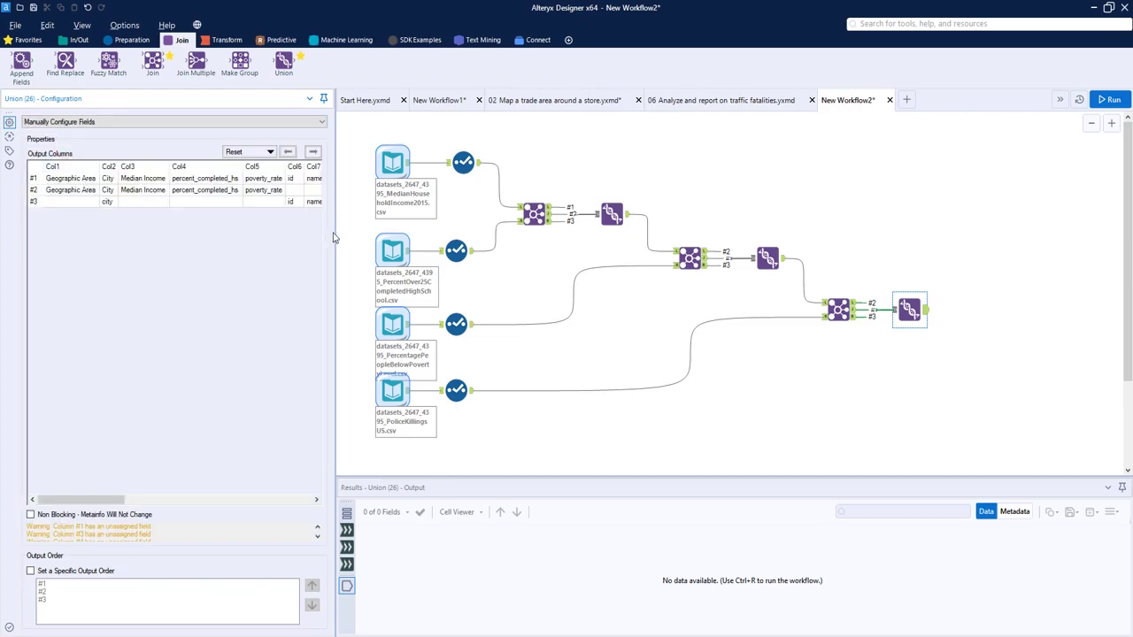
left_click_drag(335, 233, 518, 269)
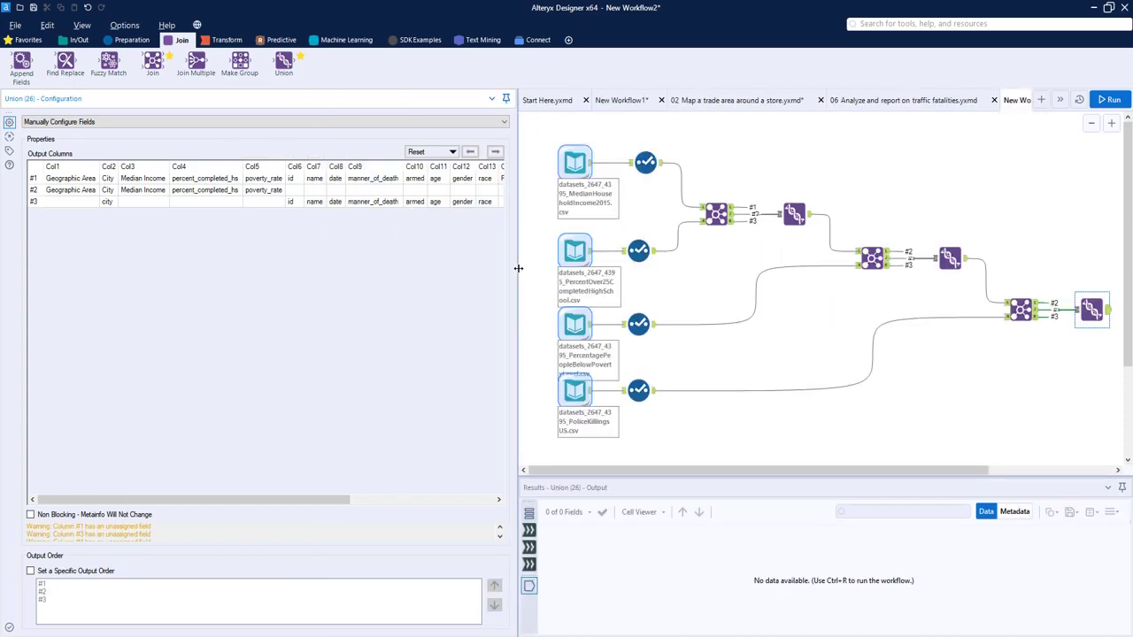
left_click_drag(624, 289, 294, 343)
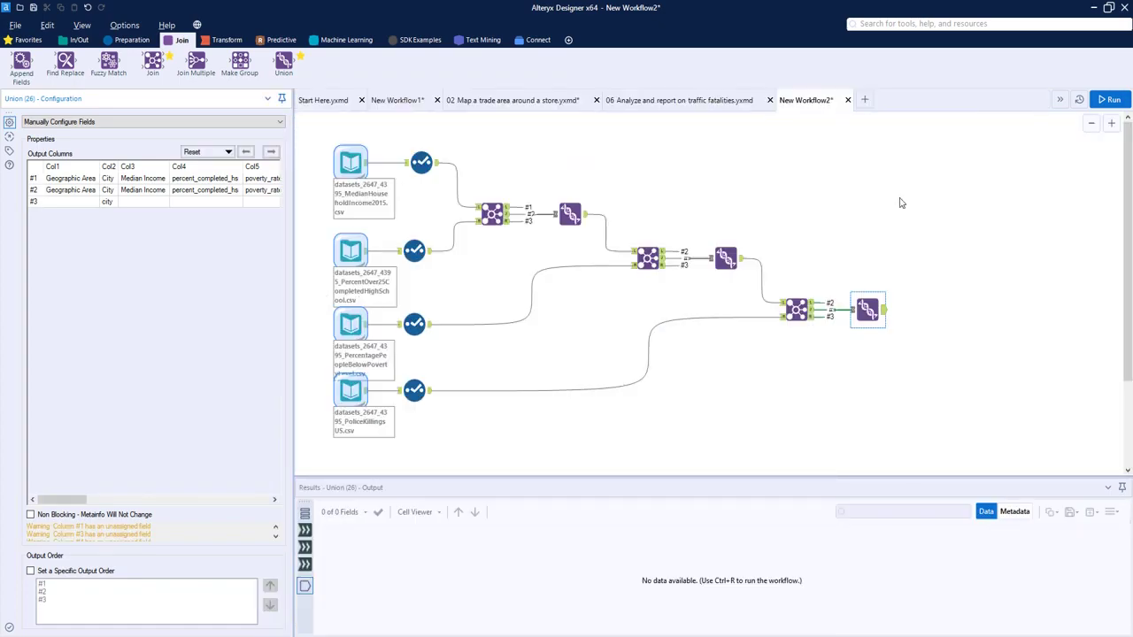
left_click(1108, 99)
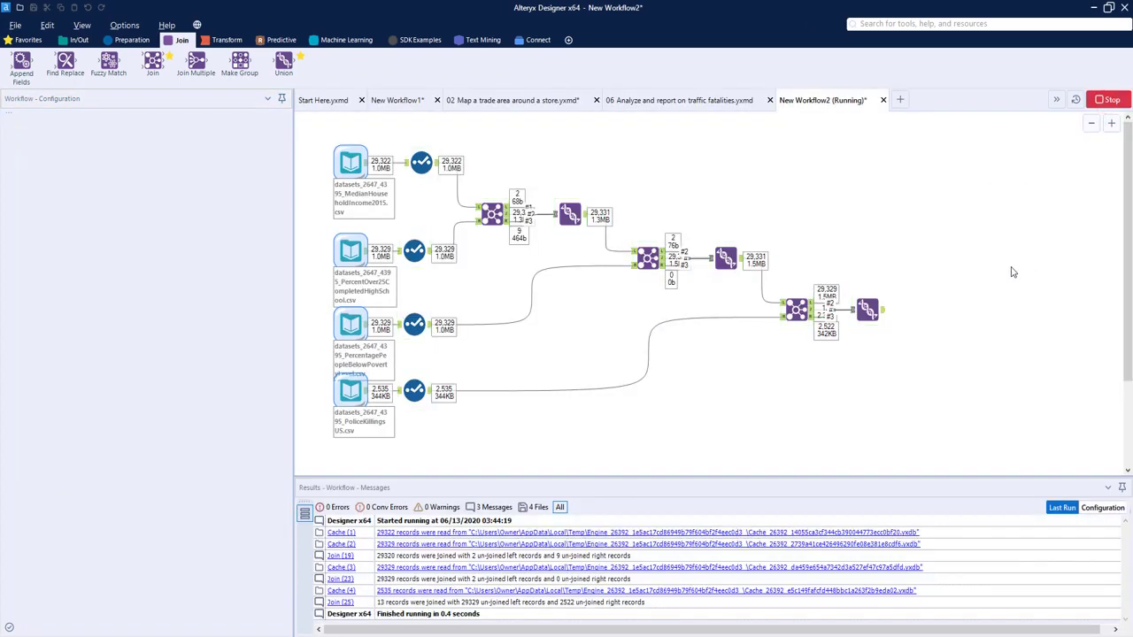
Step: Add a Unique tool and a Select tool after the last Union and run the workflow
left_click(670, 372)
left_click(128, 41)
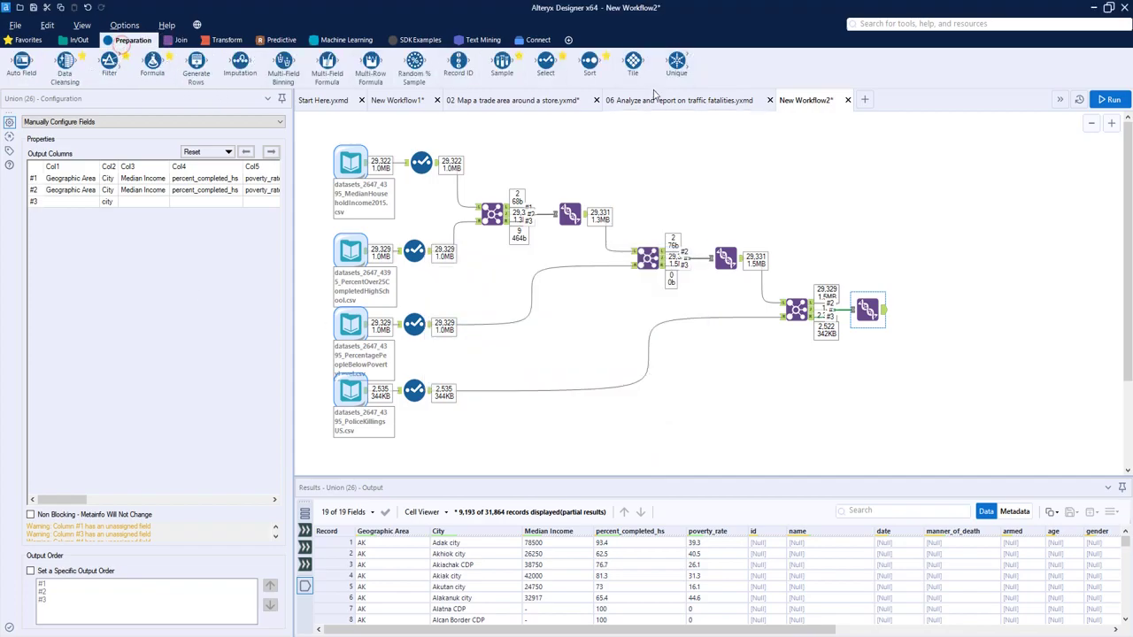
left_click_drag(676, 61, 917, 309)
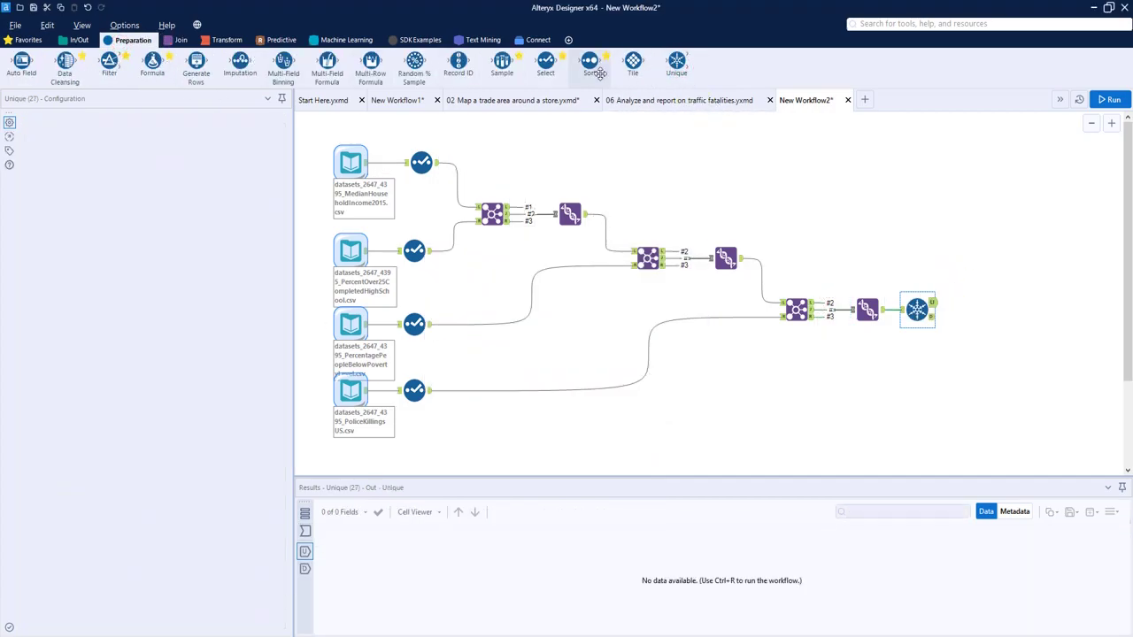
left_click_drag(545, 64, 982, 306)
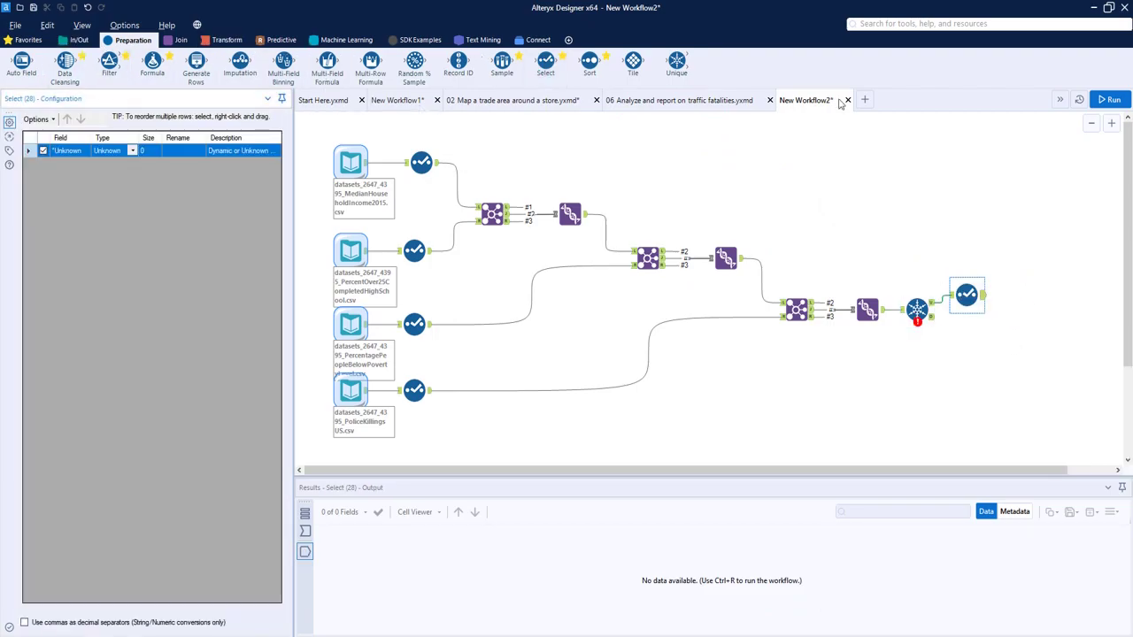
left_click(1111, 100)
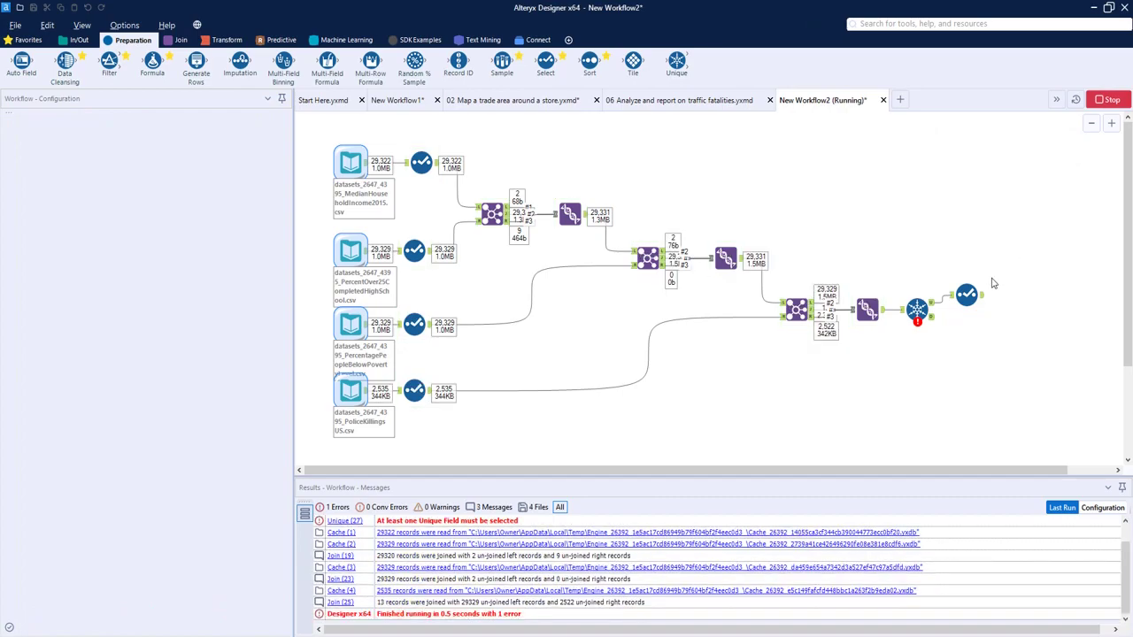
left_click(669, 371)
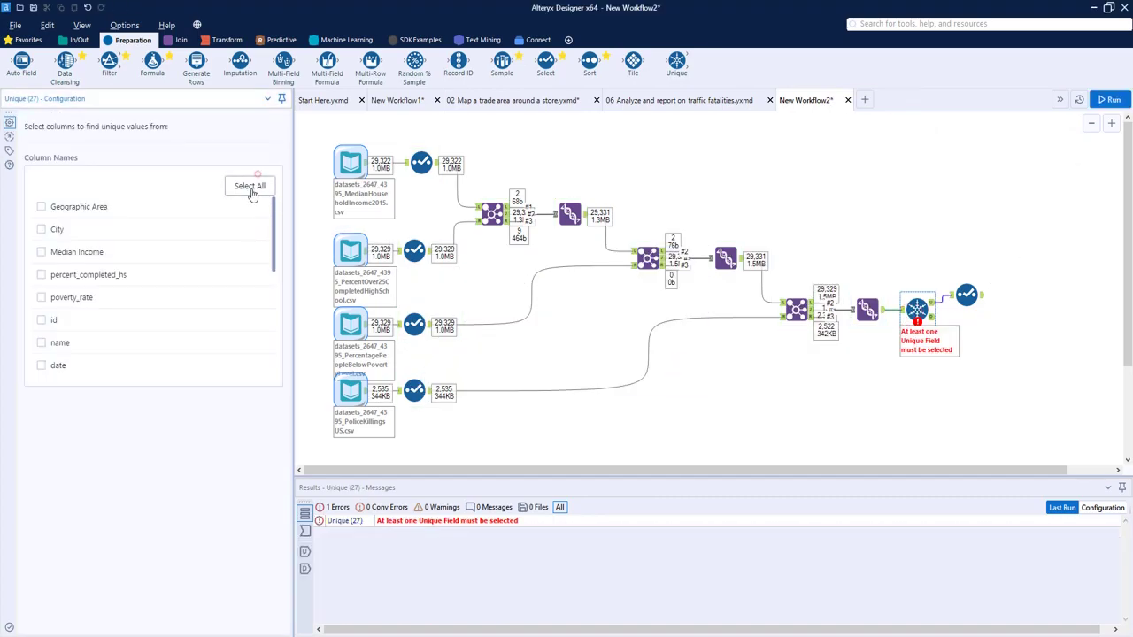
Step: Make Unique check every column, rerun, and view the Select output's 31,864 unique records
left_click(259, 186)
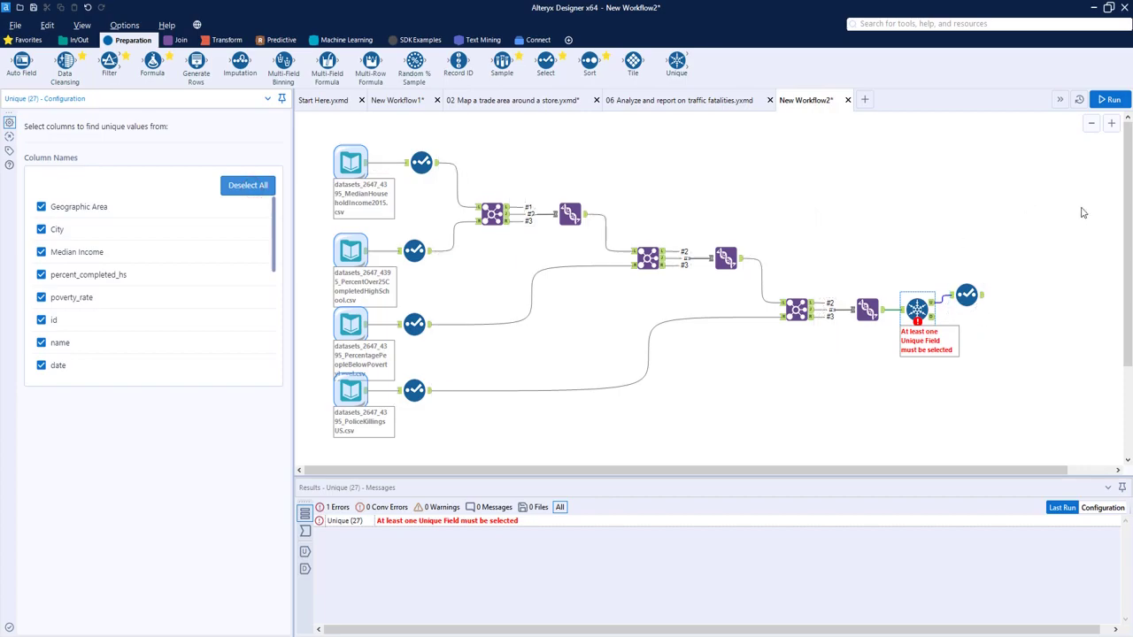
left_click(1107, 100)
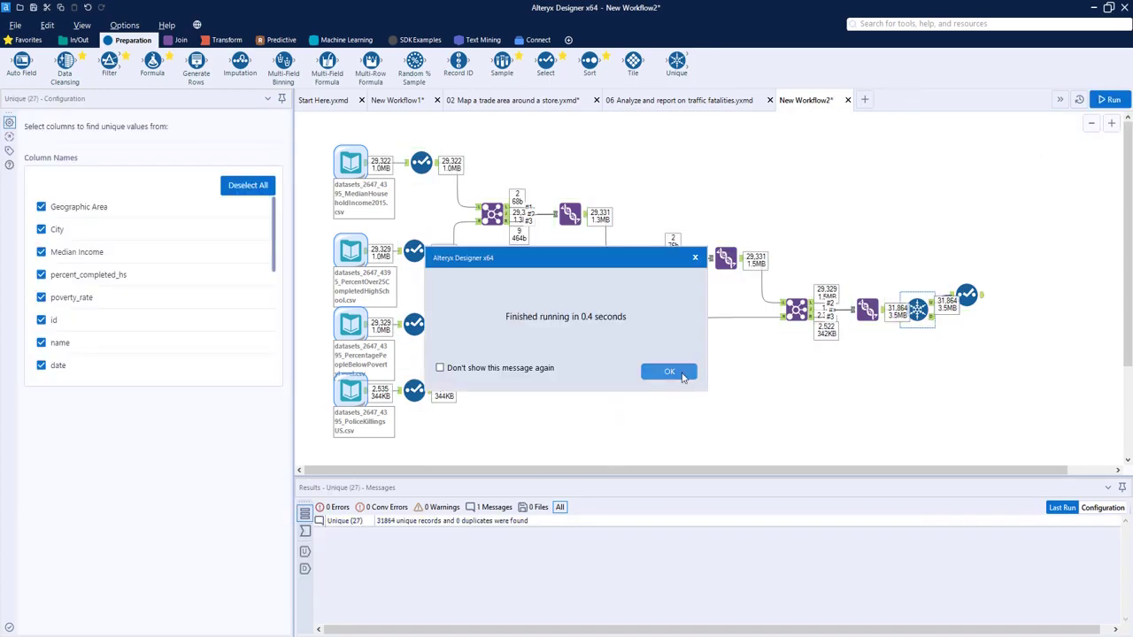
left_click(670, 372)
left_click(972, 297)
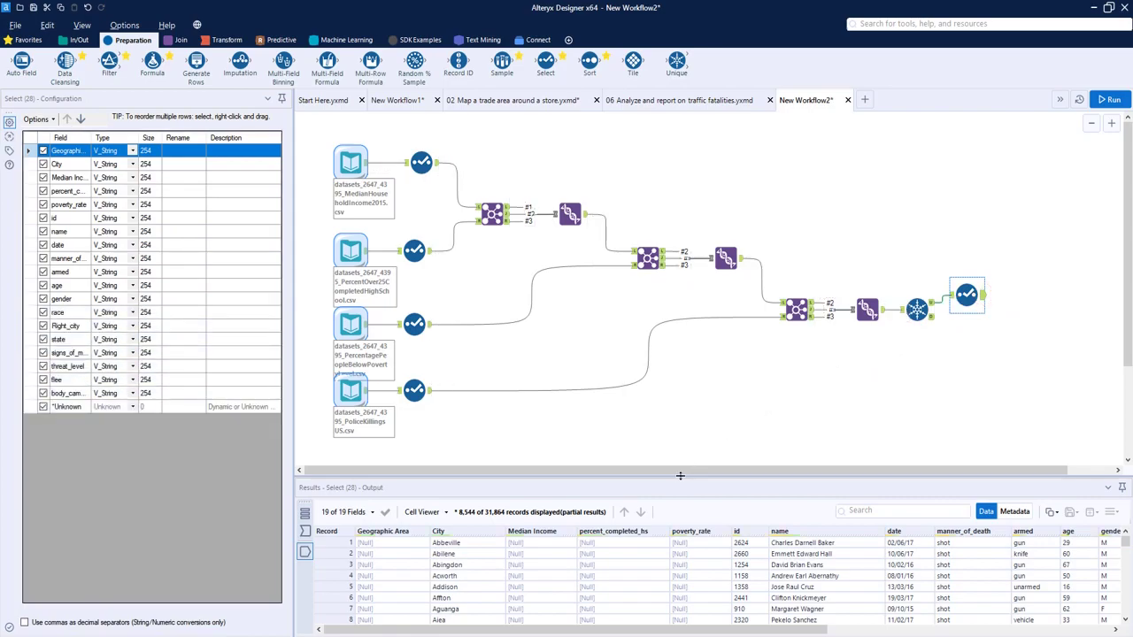
left_click_drag(672, 303, 662, 254)
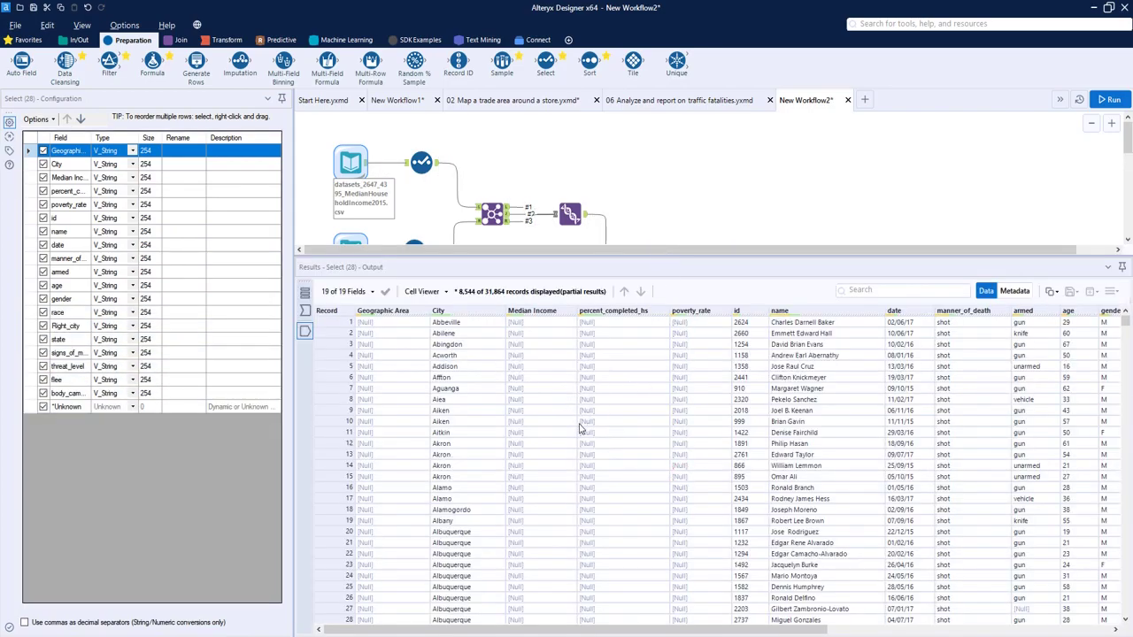
Step: Scroll through the 31,864 output records, then shrink the Results pane to show the whole workflow
scroll(579, 428, "down", 1)
scroll(559, 451, "down", 12)
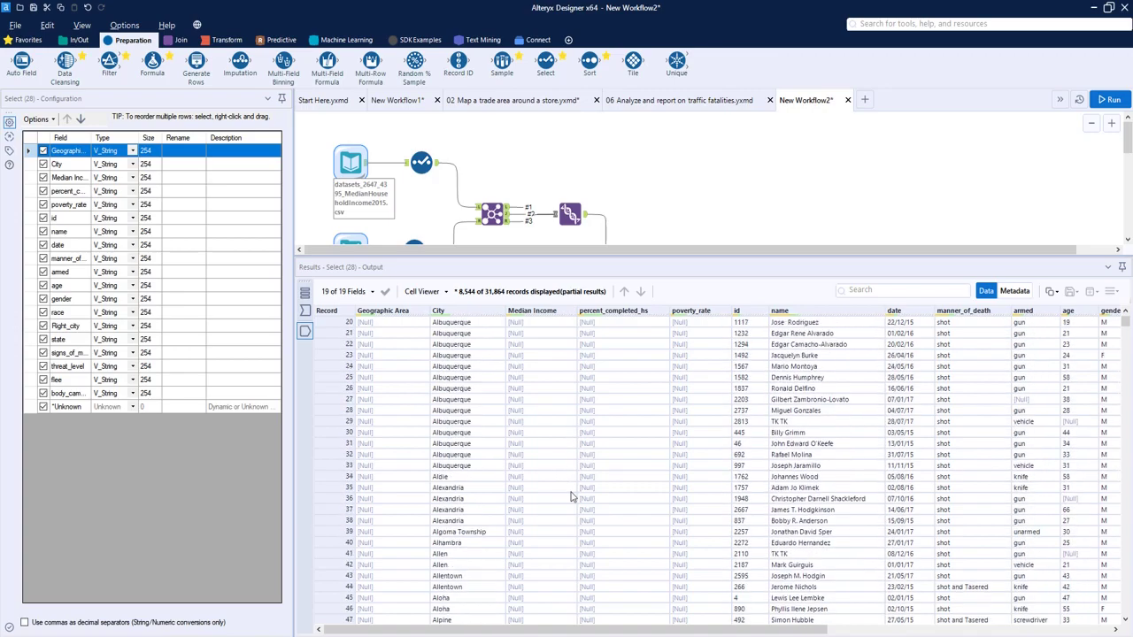
scroll(569, 509, "up", 12)
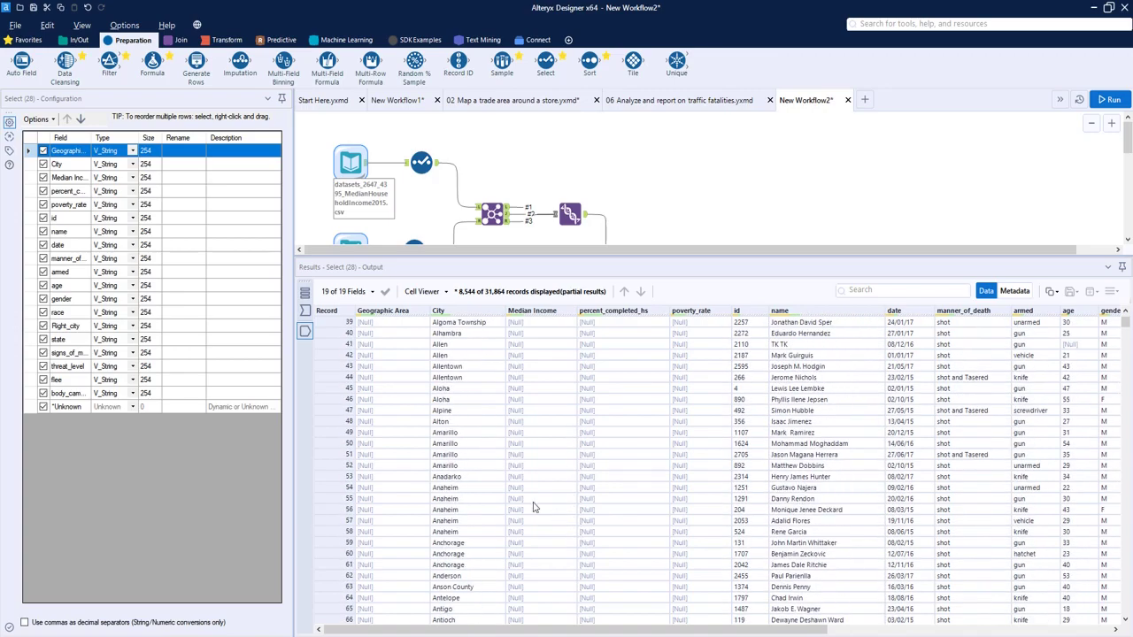
scroll(535, 508, "up", 2)
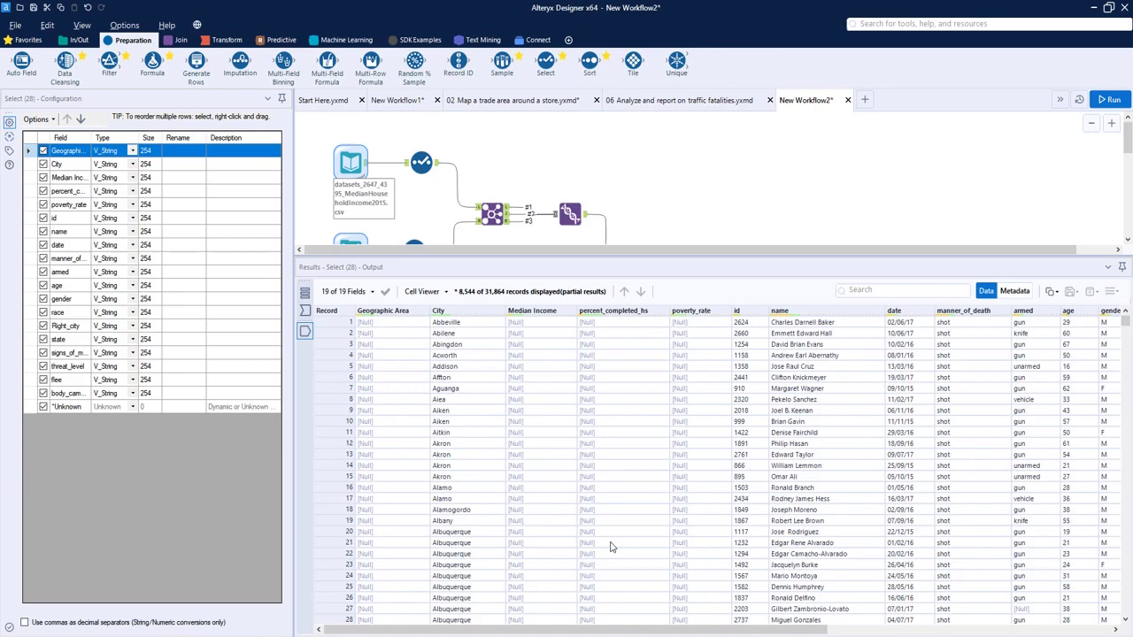
scroll(611, 547, "down", 1)
scroll(624, 630, "right", 3)
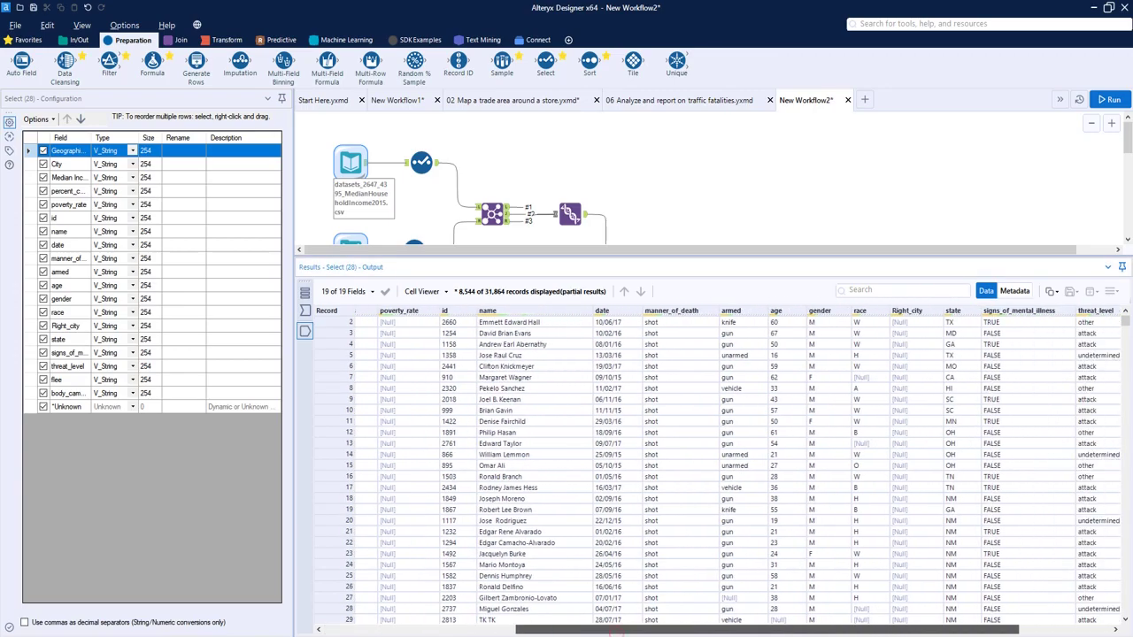
scroll(622, 630, "right", 3)
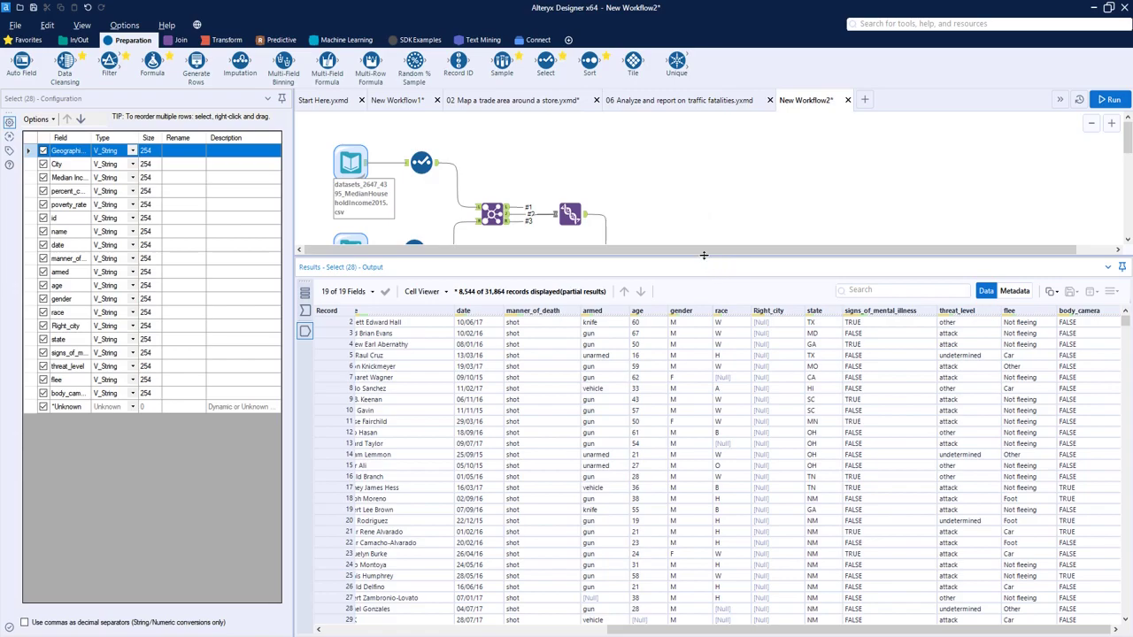
left_click_drag(704, 254, 704, 450)
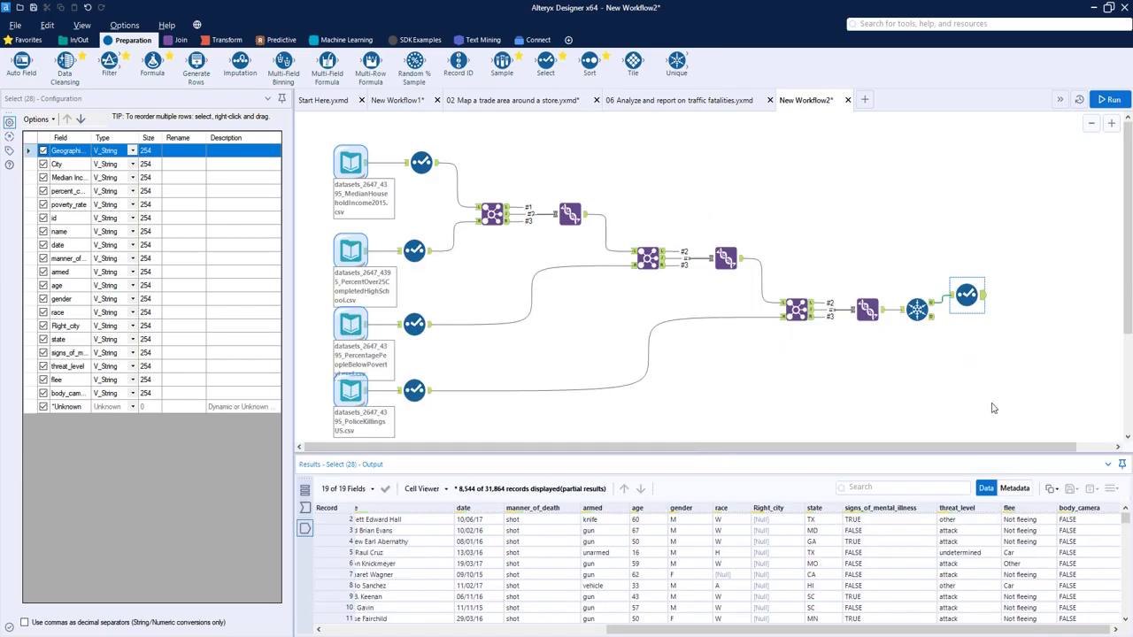
Step: Delete every tool from the first Join onward and place a Join Multiple tool on the canvas
left_click_drag(1033, 439, 478, 173)
key("Delete")
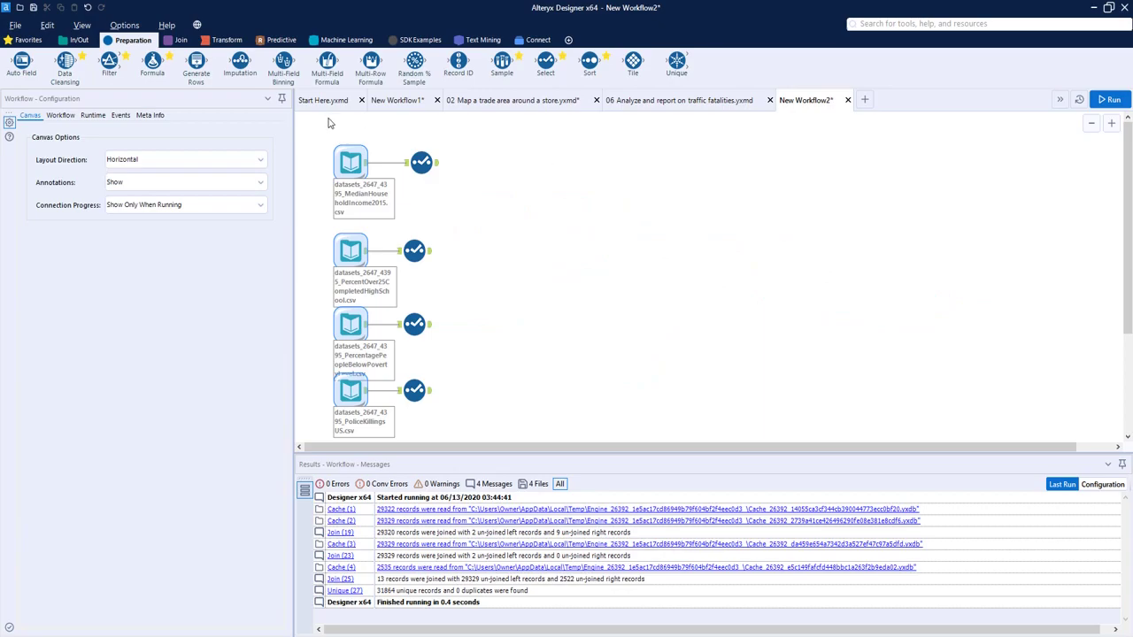
left_click(178, 41)
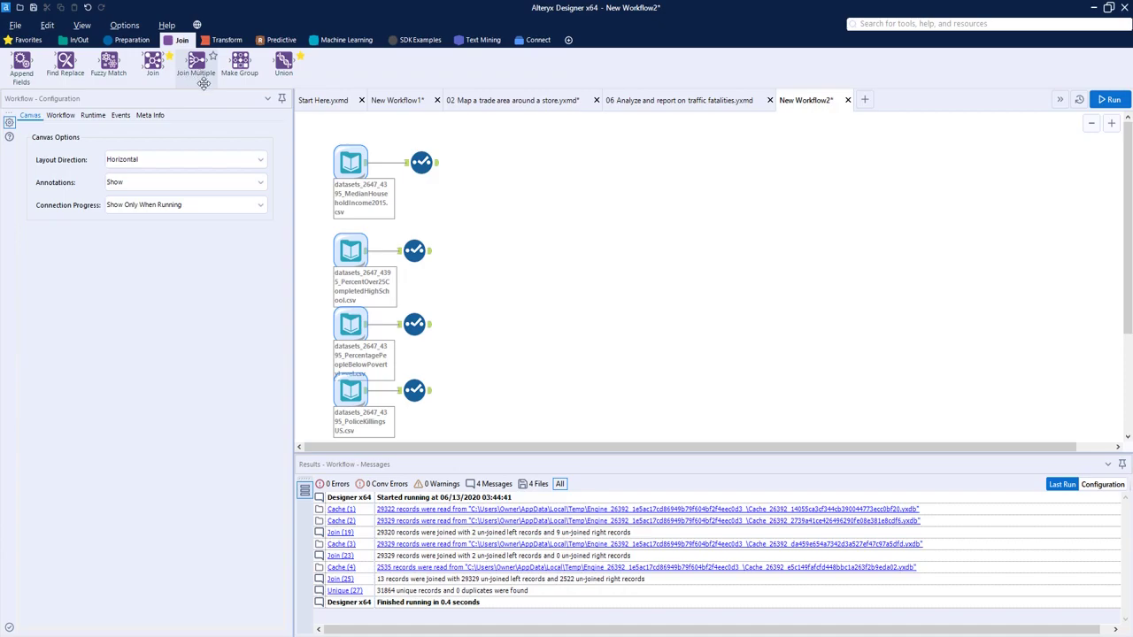
left_click_drag(192, 74, 585, 278)
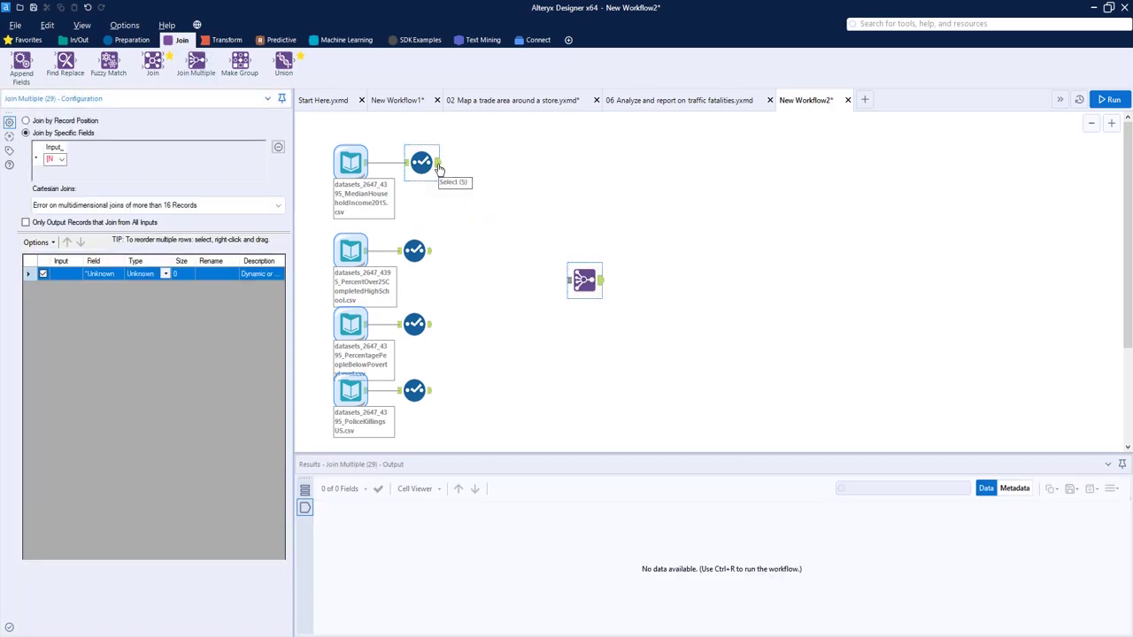
Step: Connect all four Select outputs to Join Multiple as inputs #1–#4
left_click_drag(438, 165, 568, 279)
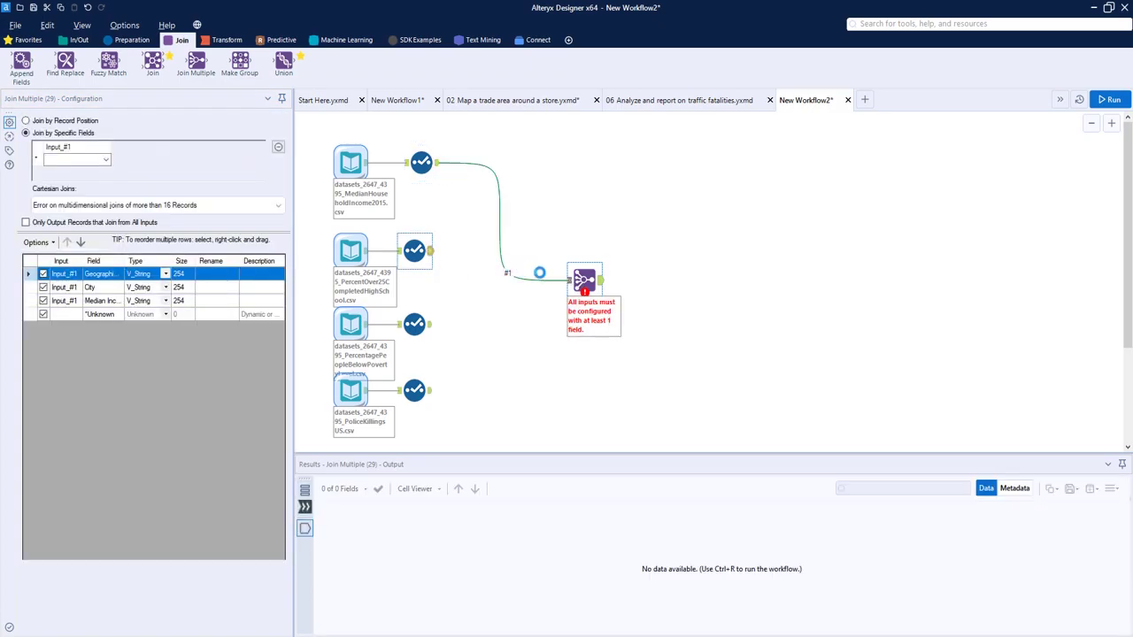
left_click_drag(431, 251, 568, 279)
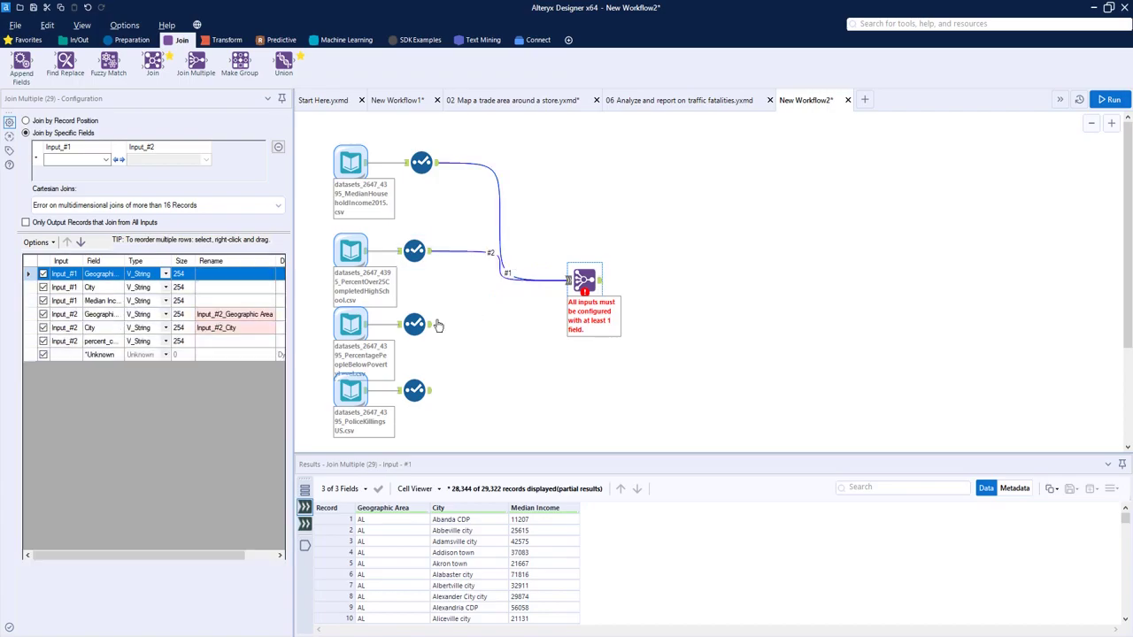
left_click_drag(438, 326, 568, 280)
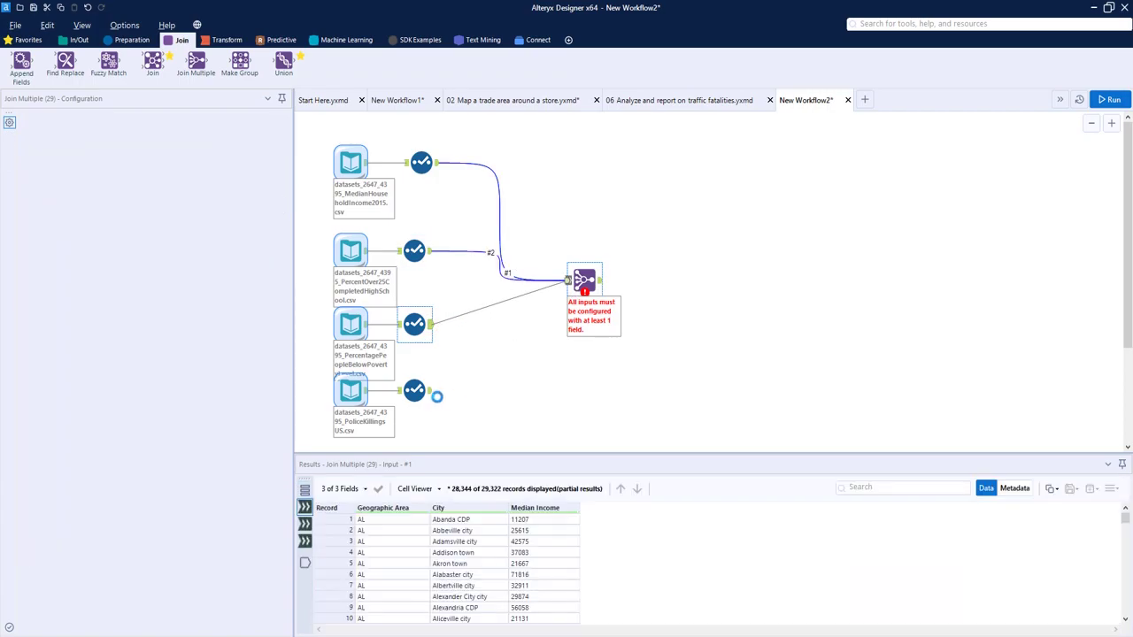
left_click_drag(434, 391, 569, 280)
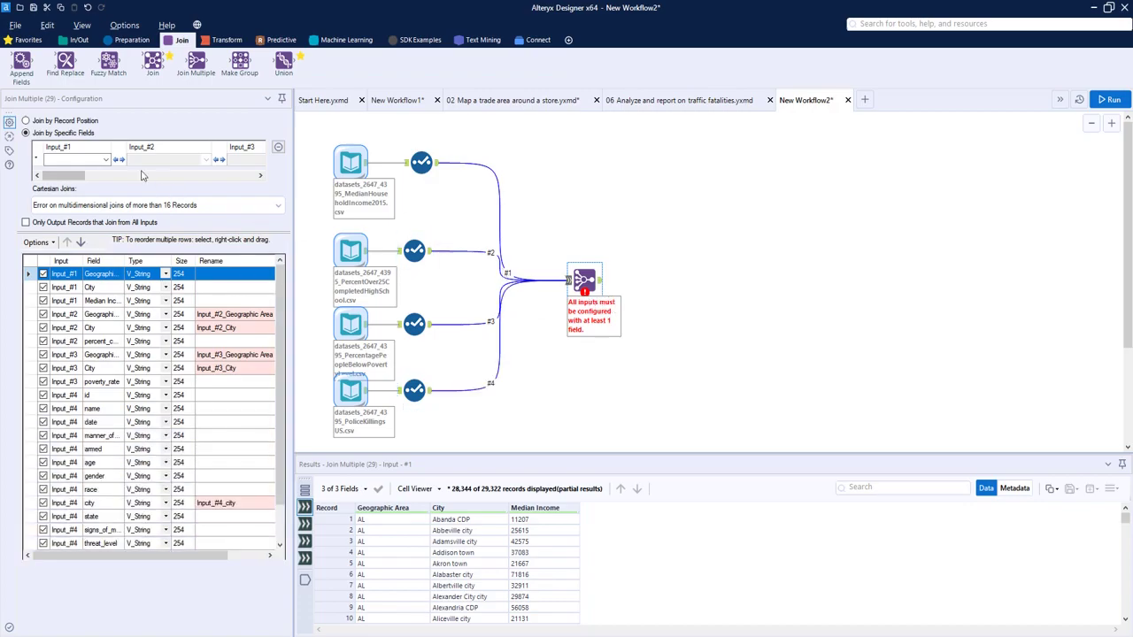
Step: Set Geographic Area as the Input_#1 join field and widen the configuration panel
left_click(105, 159)
left_click(70, 171)
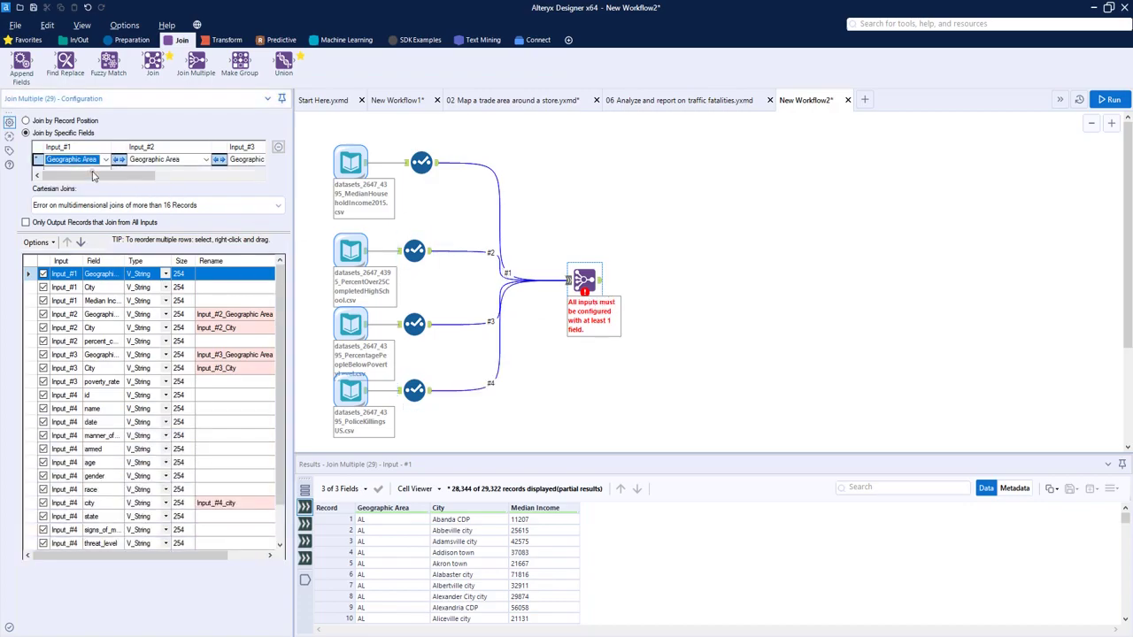
left_click_drag(149, 174, 183, 178)
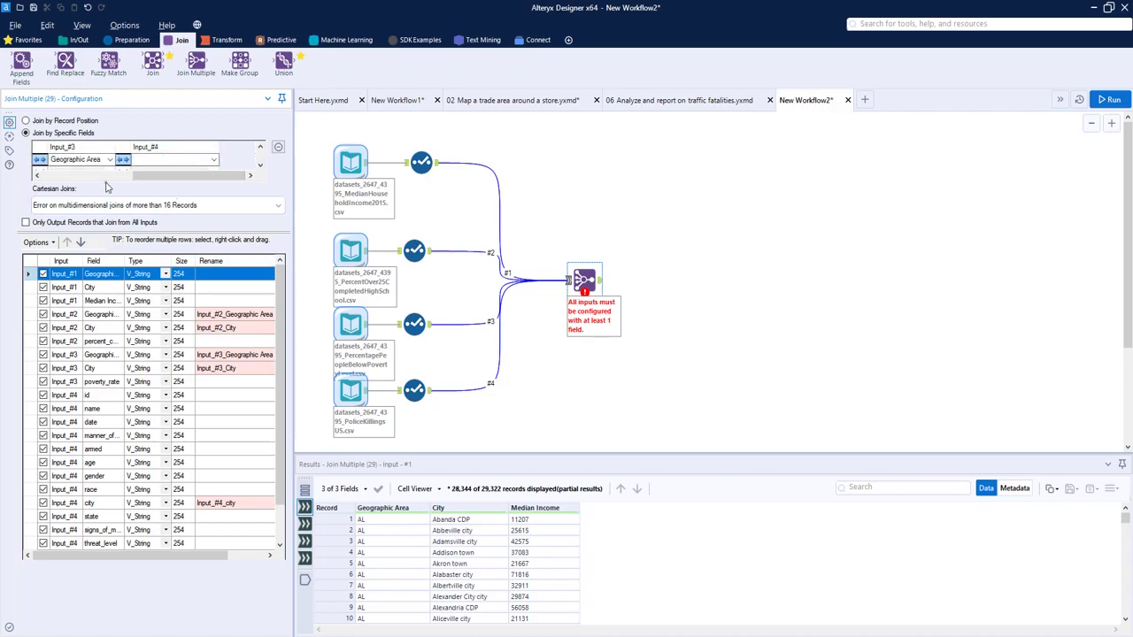
scroll(79, 151, "down", 1)
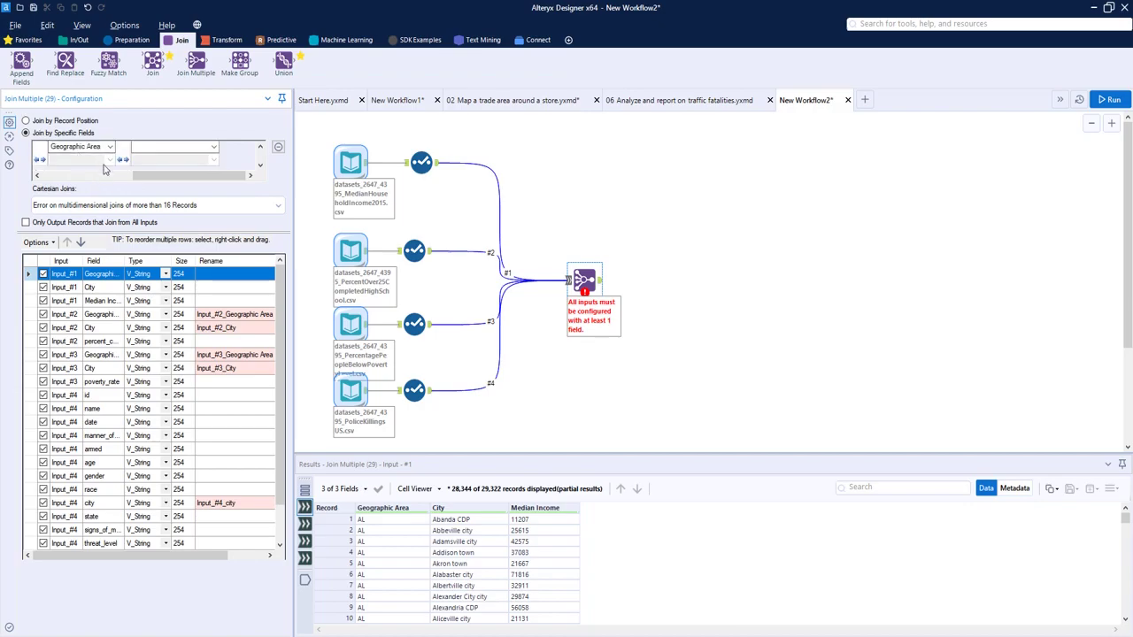
left_click_drag(292, 174, 584, 174)
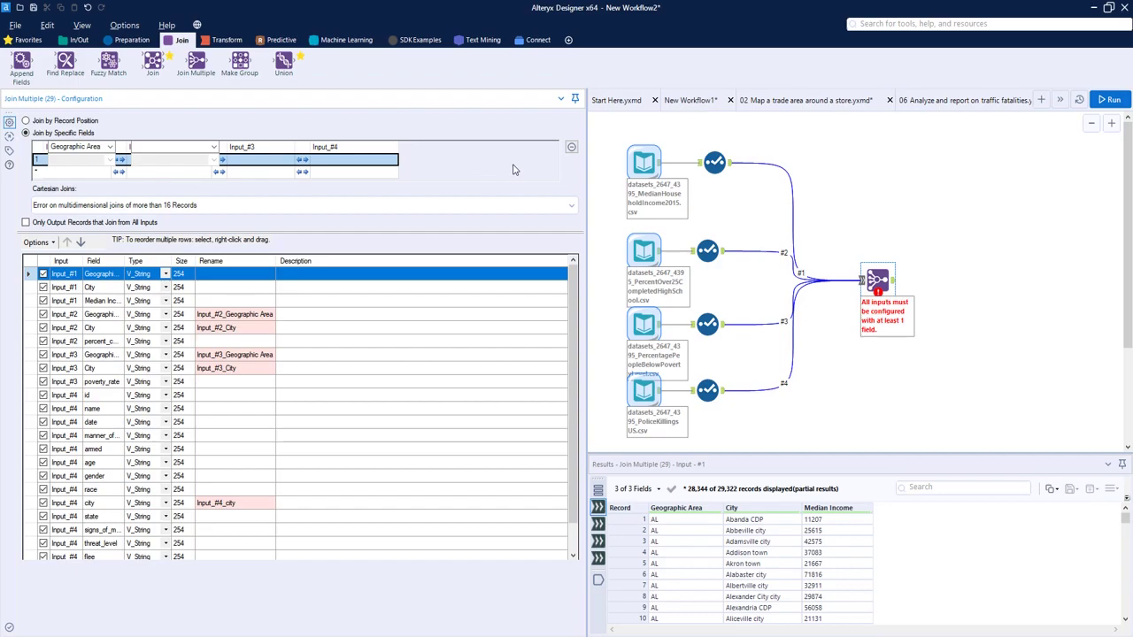
Step: Try keying Input_#1 on Geographic Area and Input_#2 on state
left_click(175, 145)
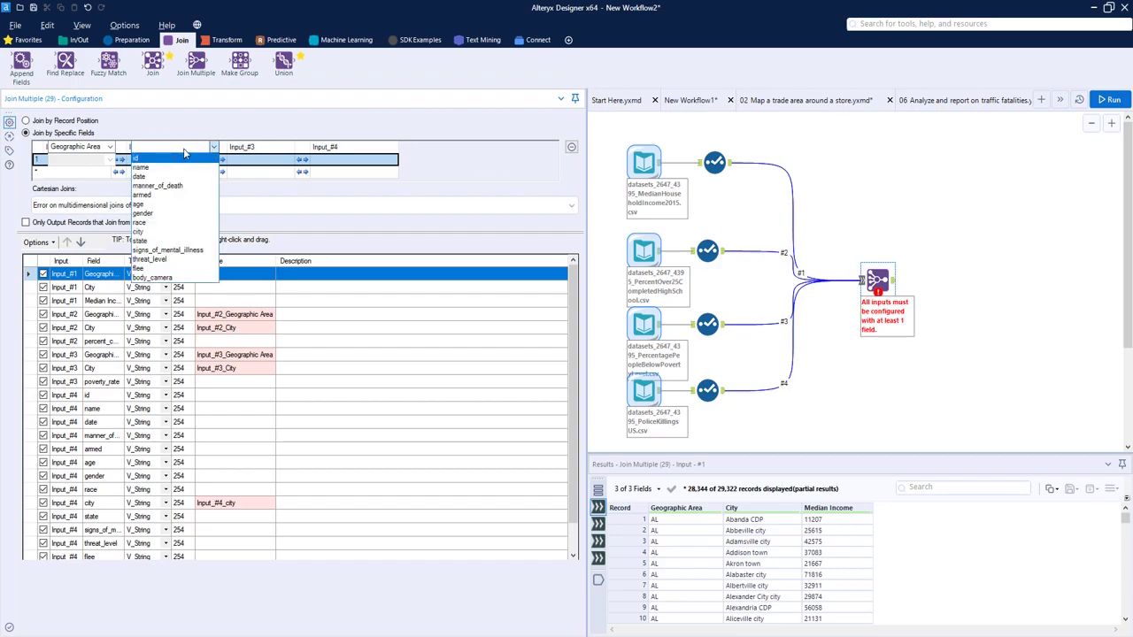
left_click(183, 149)
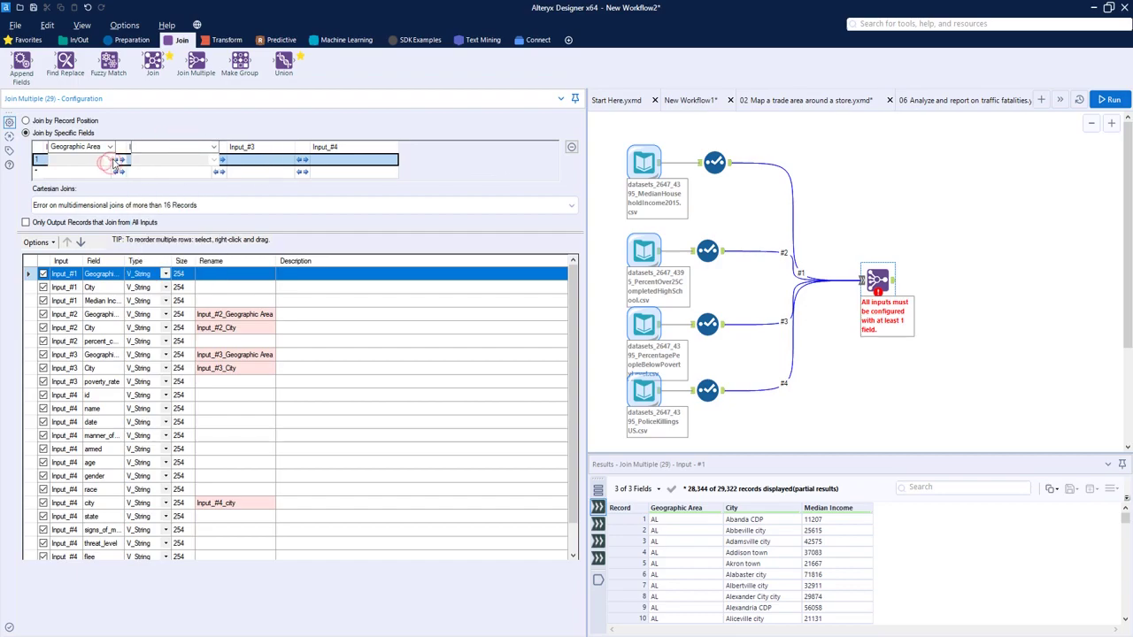
left_click(108, 147)
left_click(102, 157)
left_click(172, 147)
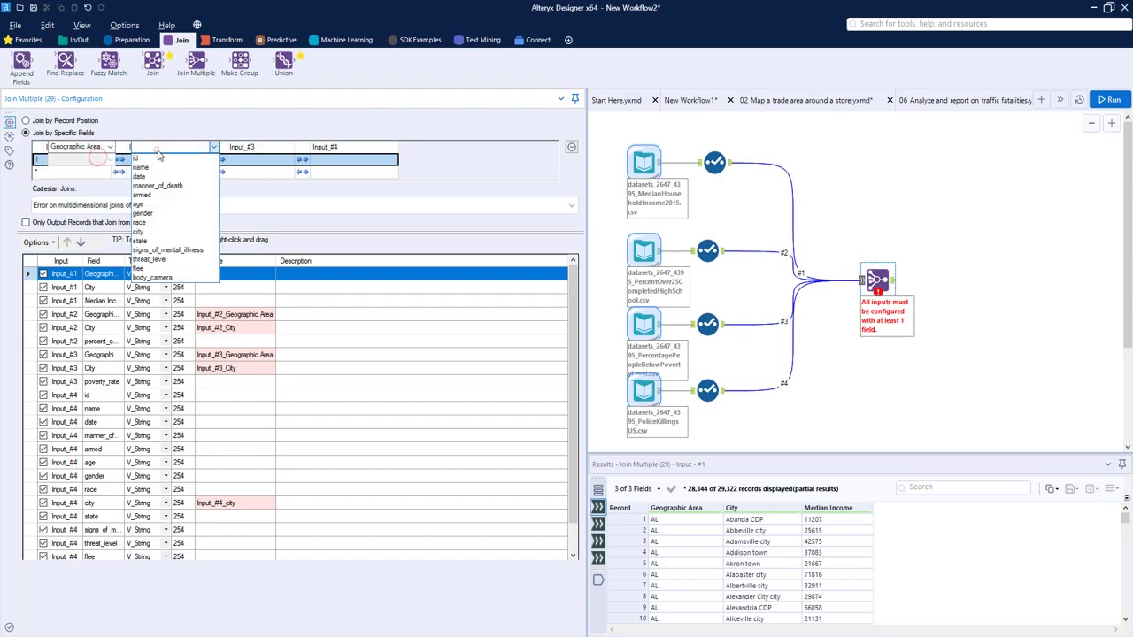
left_click(159, 239)
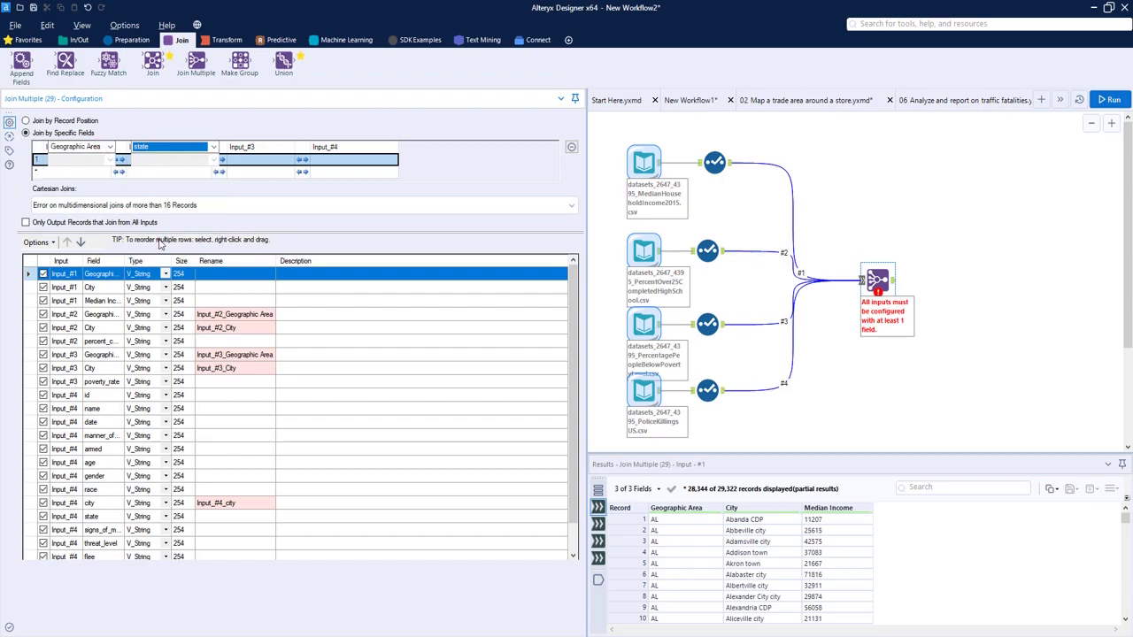
left_click(277, 164)
left_click(171, 156)
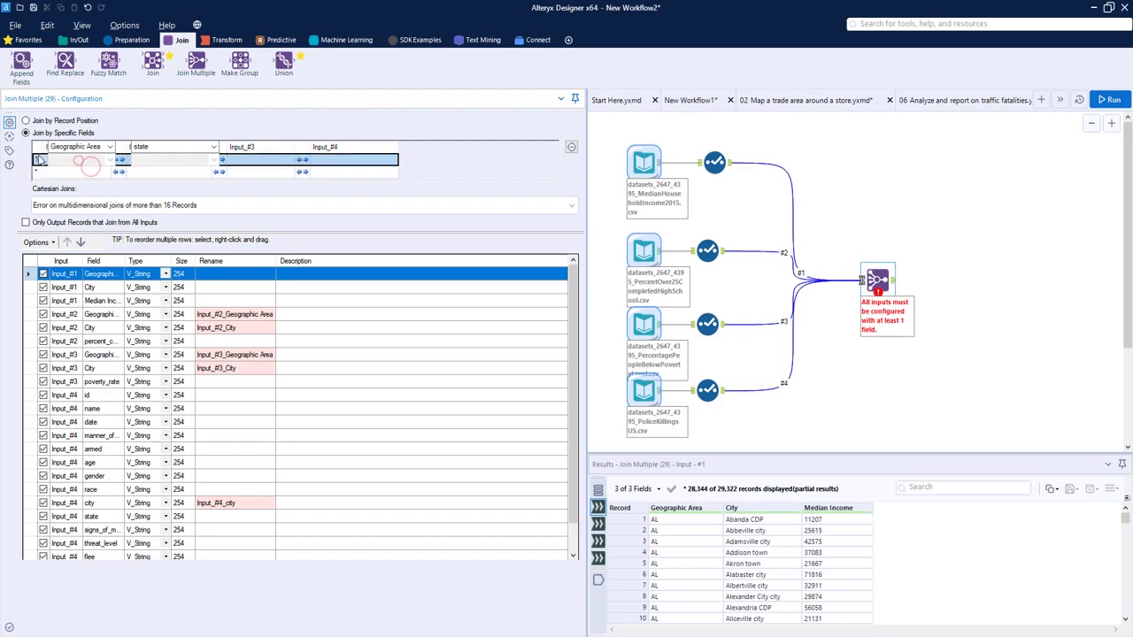
Step: Clear the join fields, then key the first three inputs on Geographic Area and Input_#4 on state
left_click(570, 149)
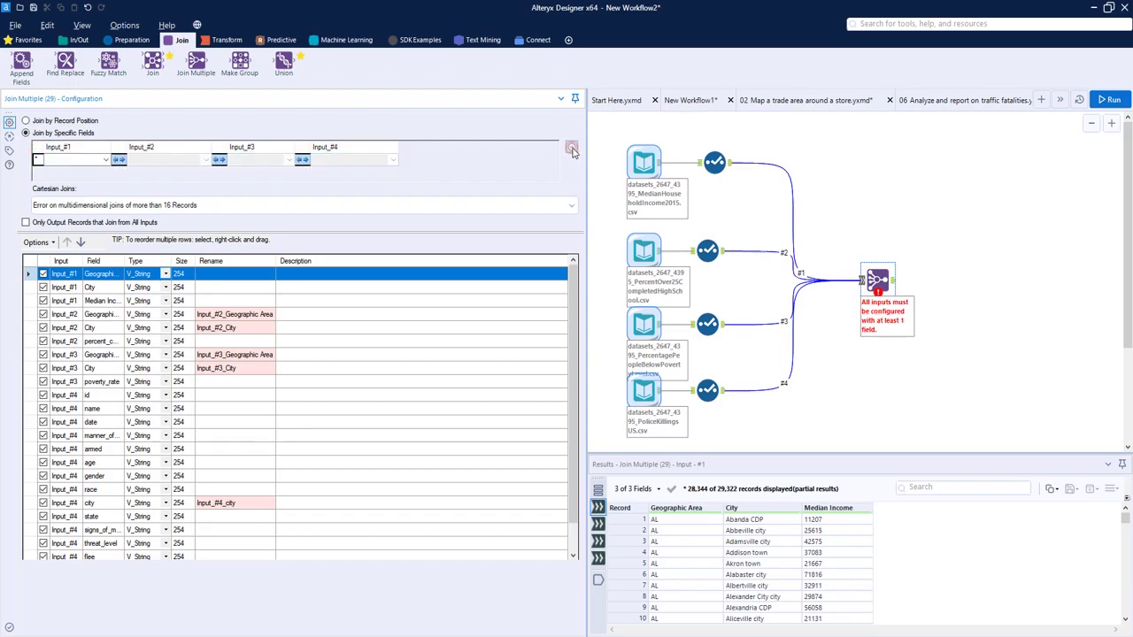
left_click(106, 161)
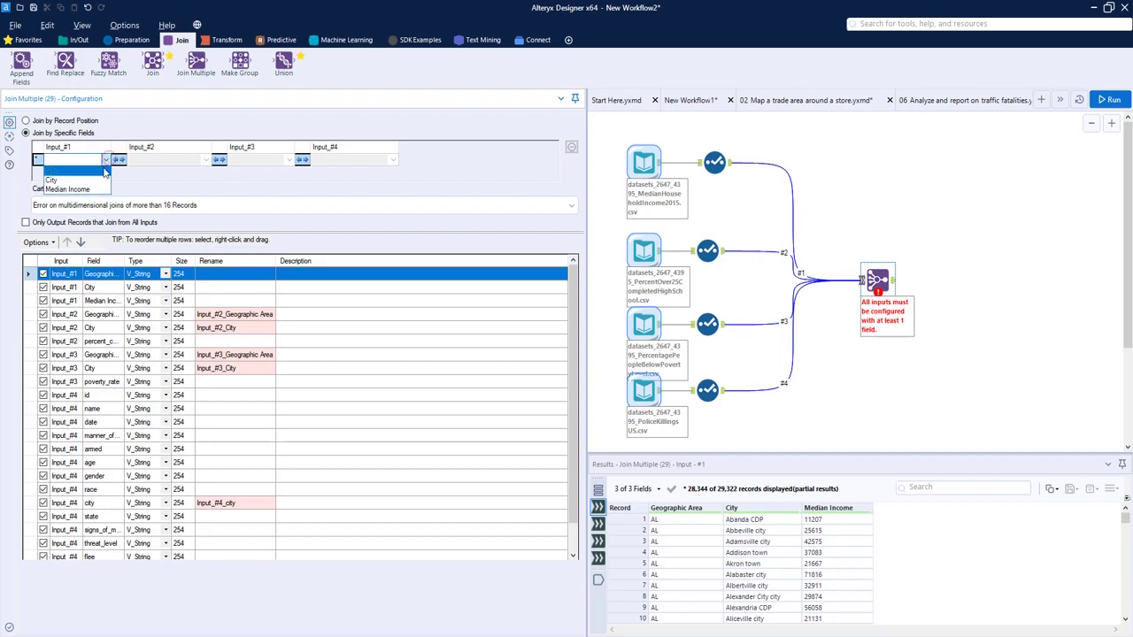
left_click(99, 172)
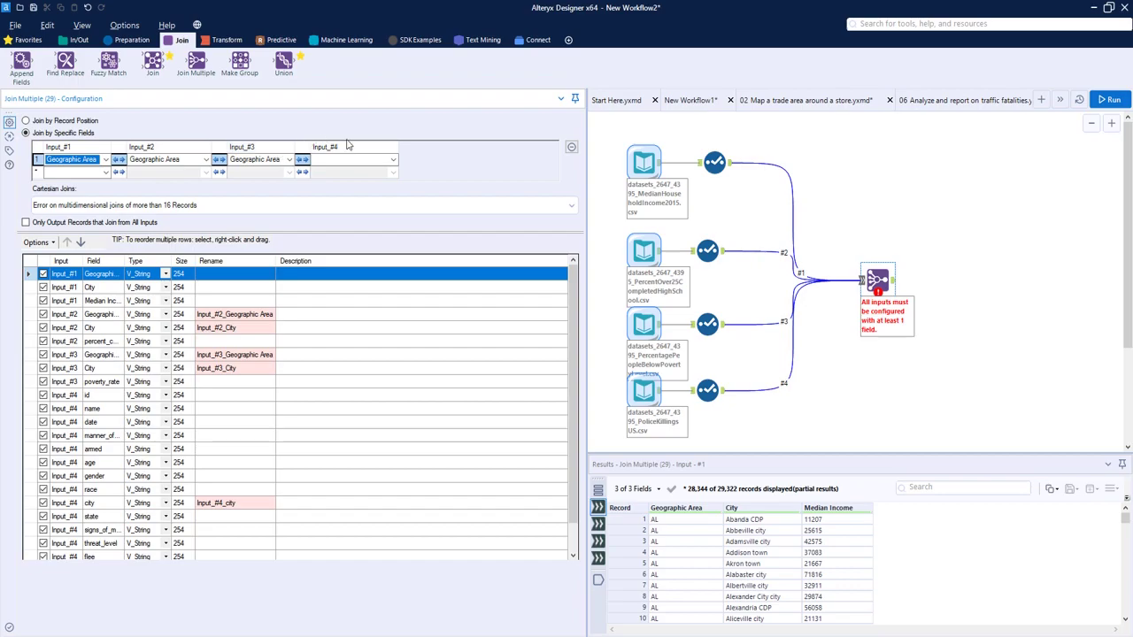
left_click(393, 160)
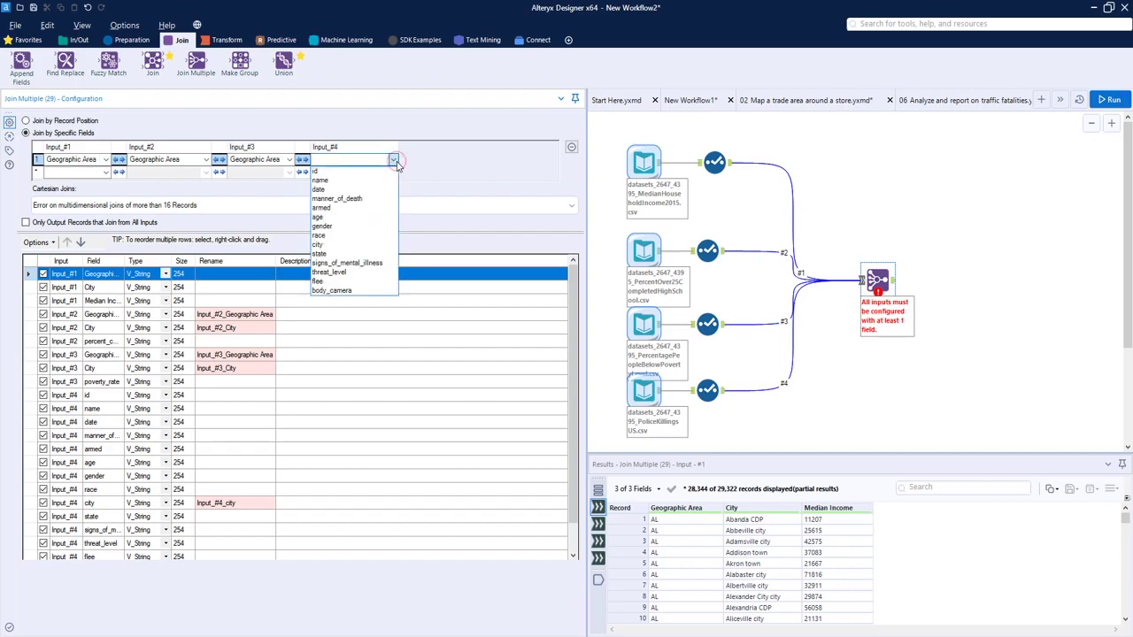
left_click(631, 419)
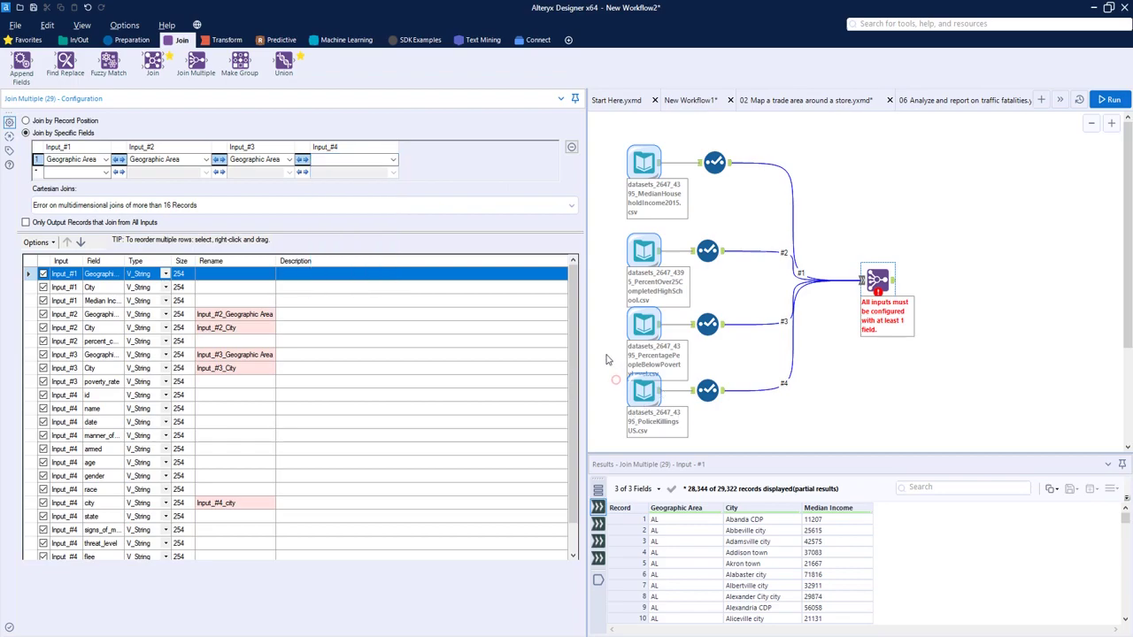
left_click(354, 160)
left_click(363, 254)
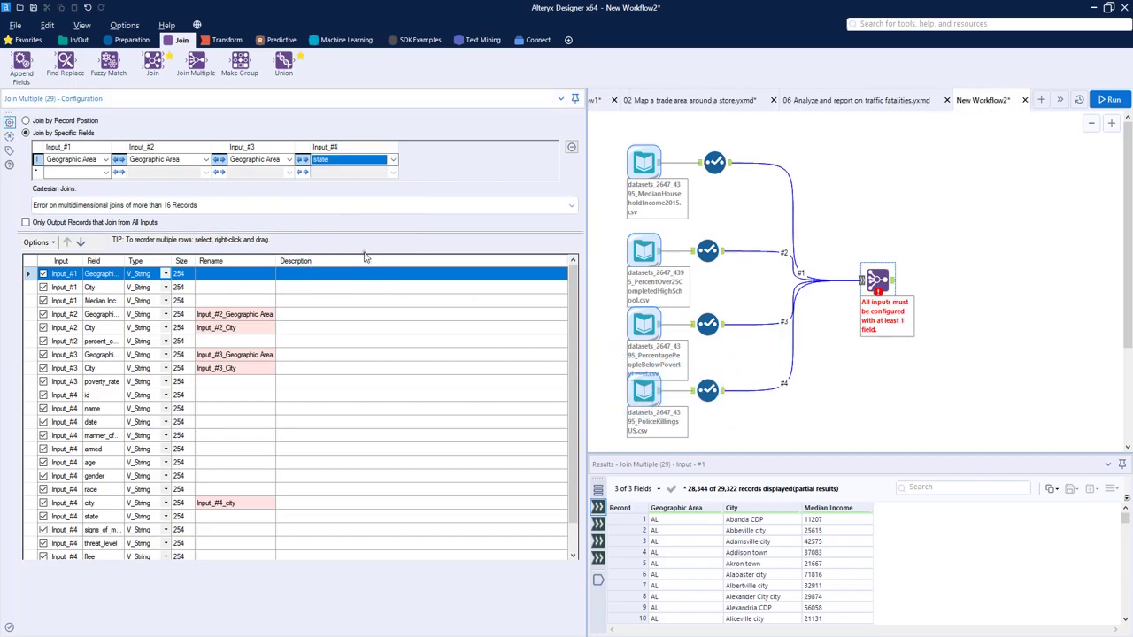
Step: Add City/city as a second join key across all inputs and apply the settings
left_click(106, 173)
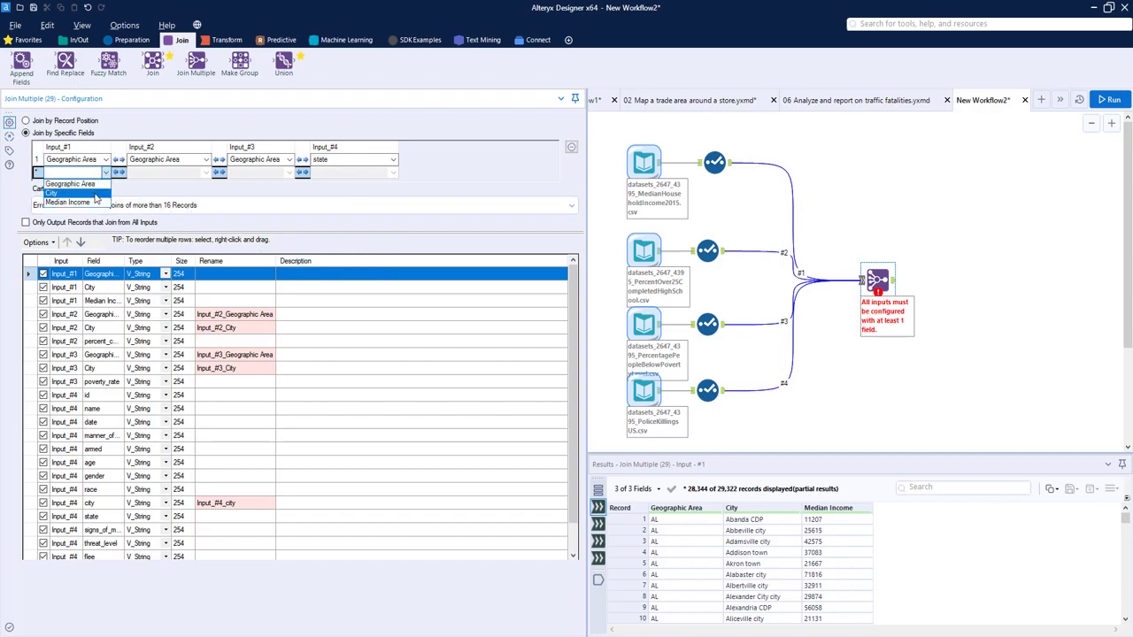
left_click(54, 192)
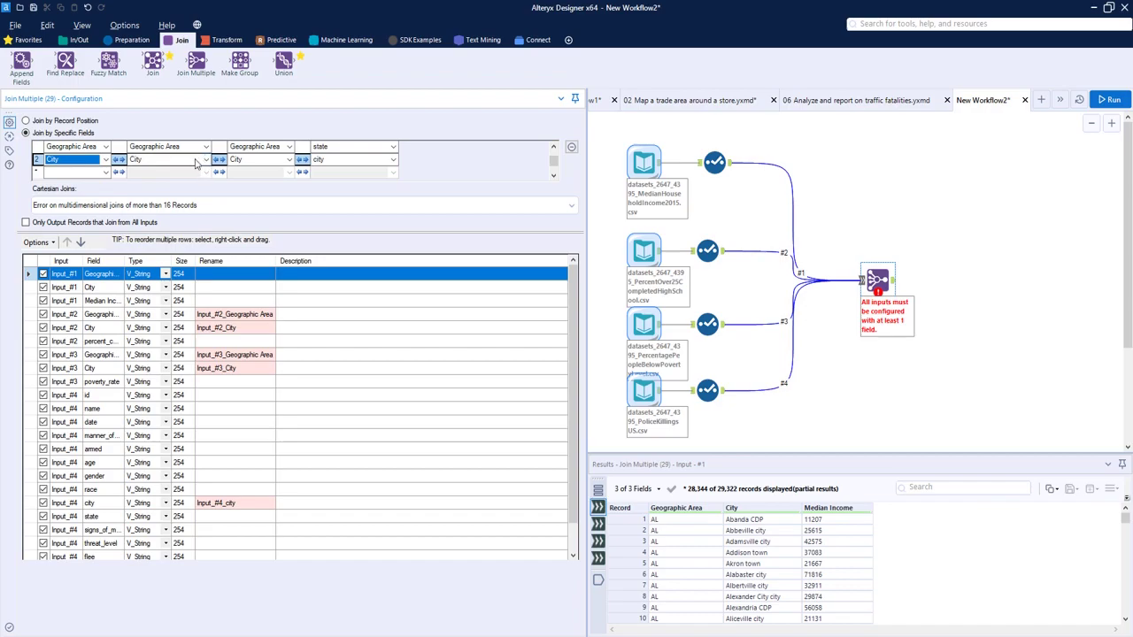
left_click(107, 173)
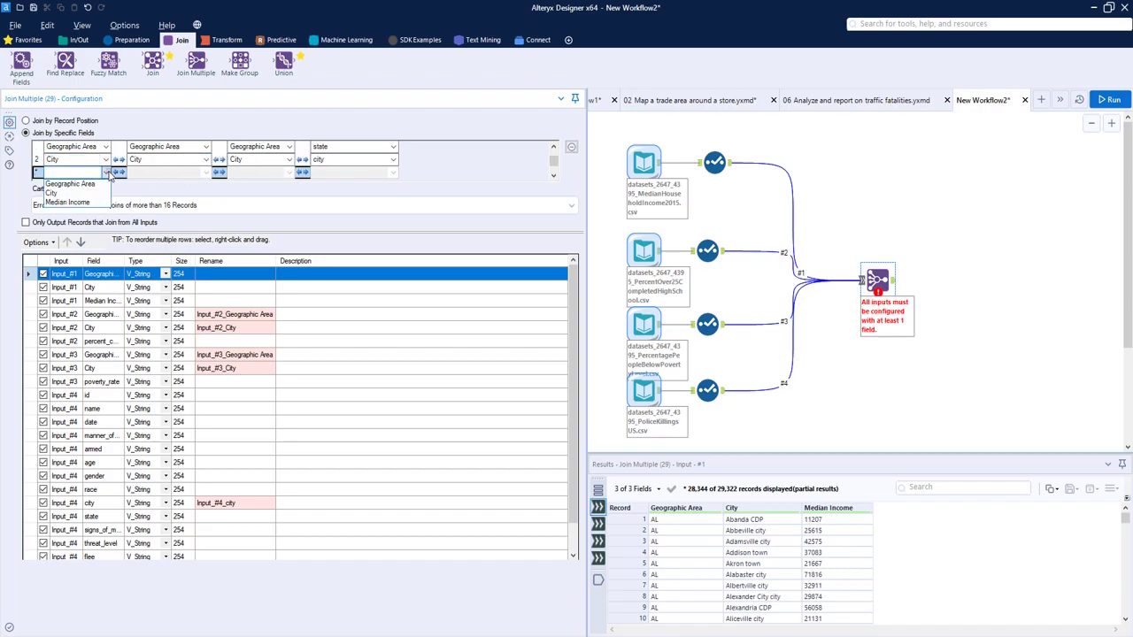
left_click(205, 173)
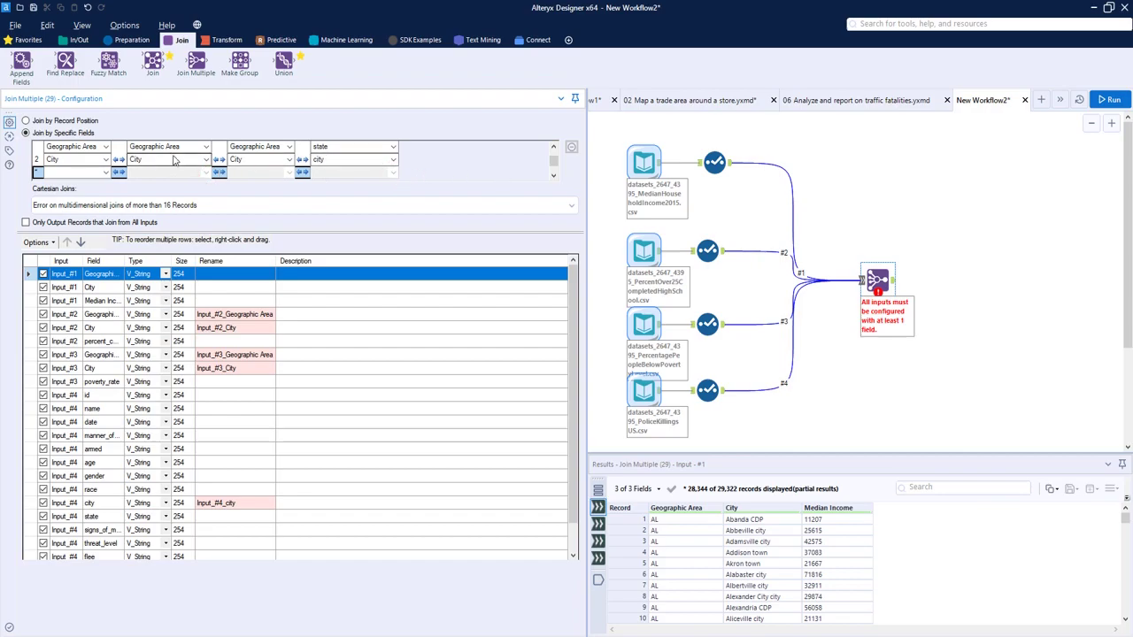
left_click(931, 169)
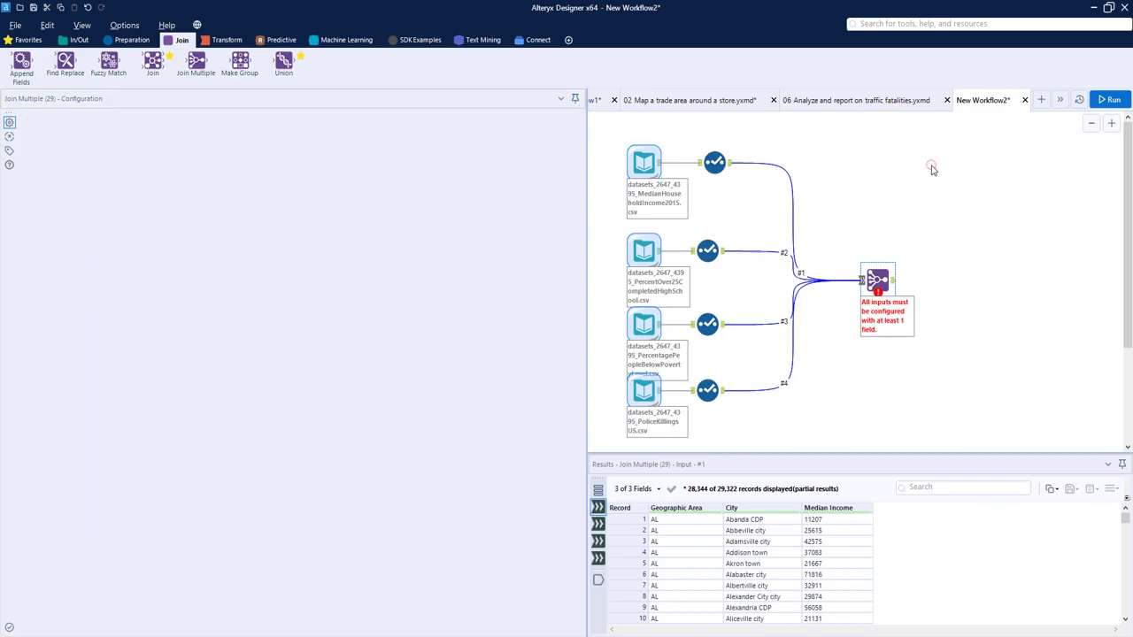
Step: Reselect Join Multiple, try Join by Record Position, then return to Join by Specific Fields
left_click(877, 281)
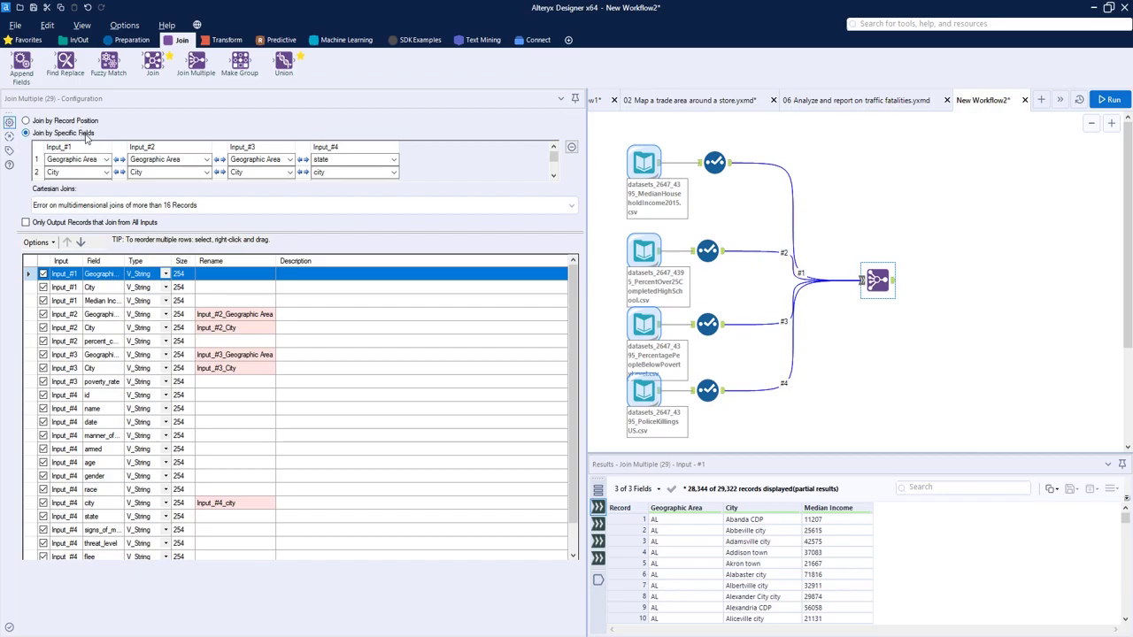
left_click(82, 124)
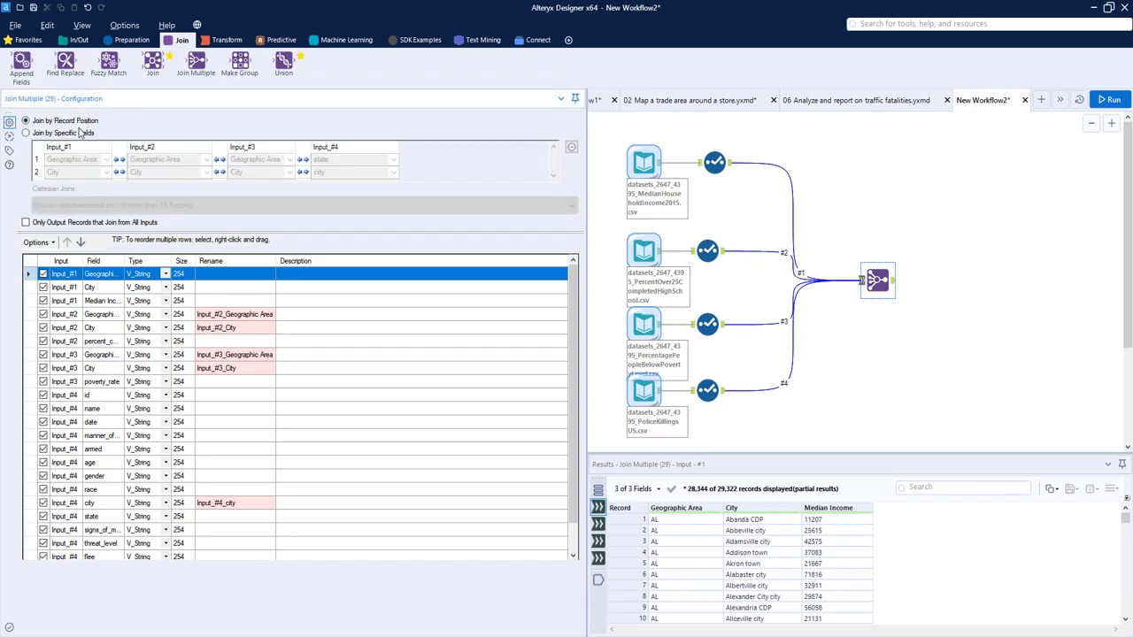
left_click(78, 133)
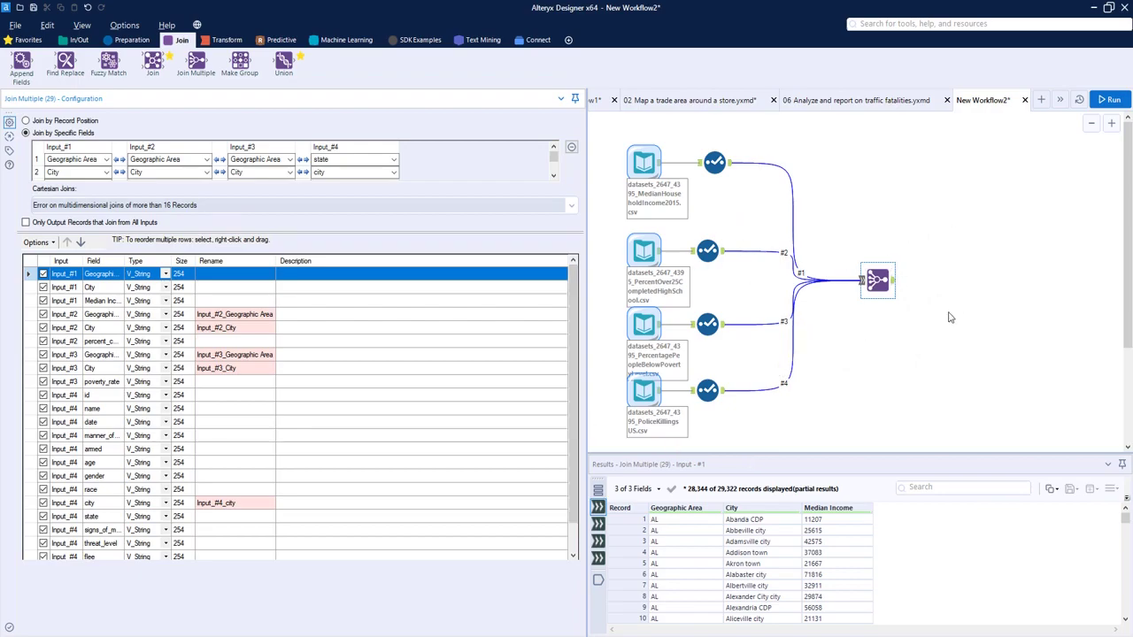
Step: Run the workflow and show Join Multiple's 31,864 output records
left_click(1108, 99)
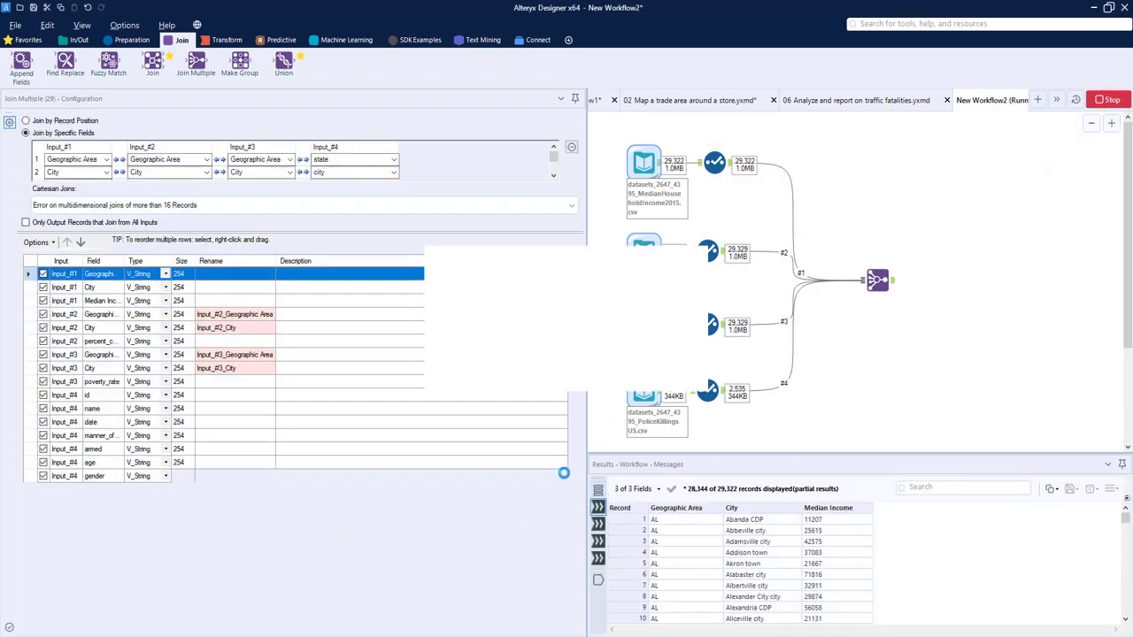
left_click(662, 369)
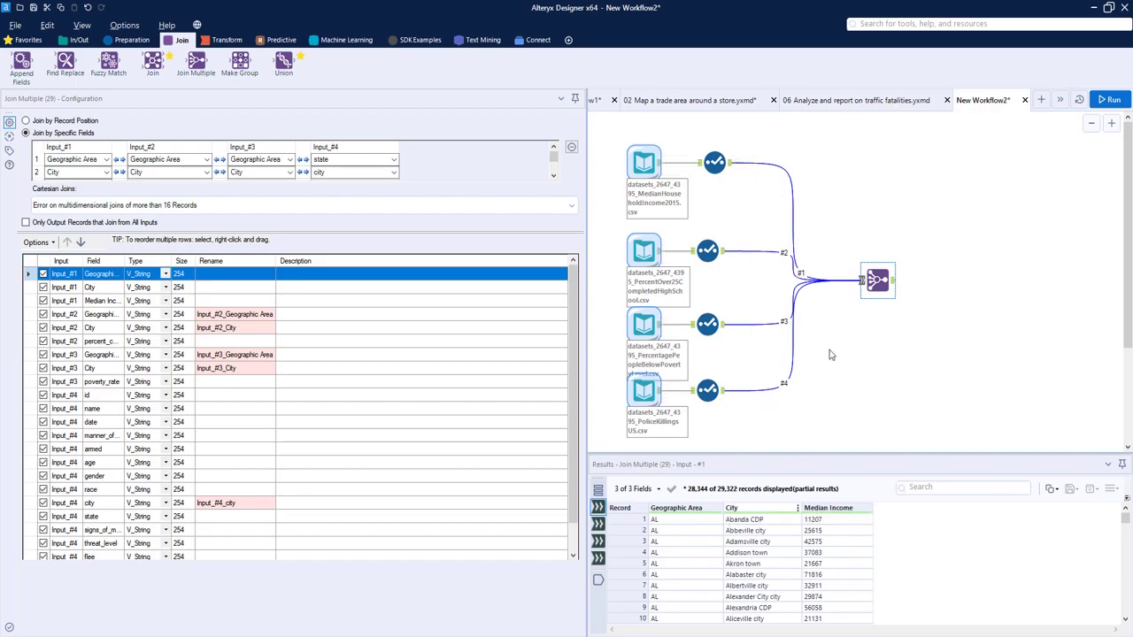
left_click(893, 282)
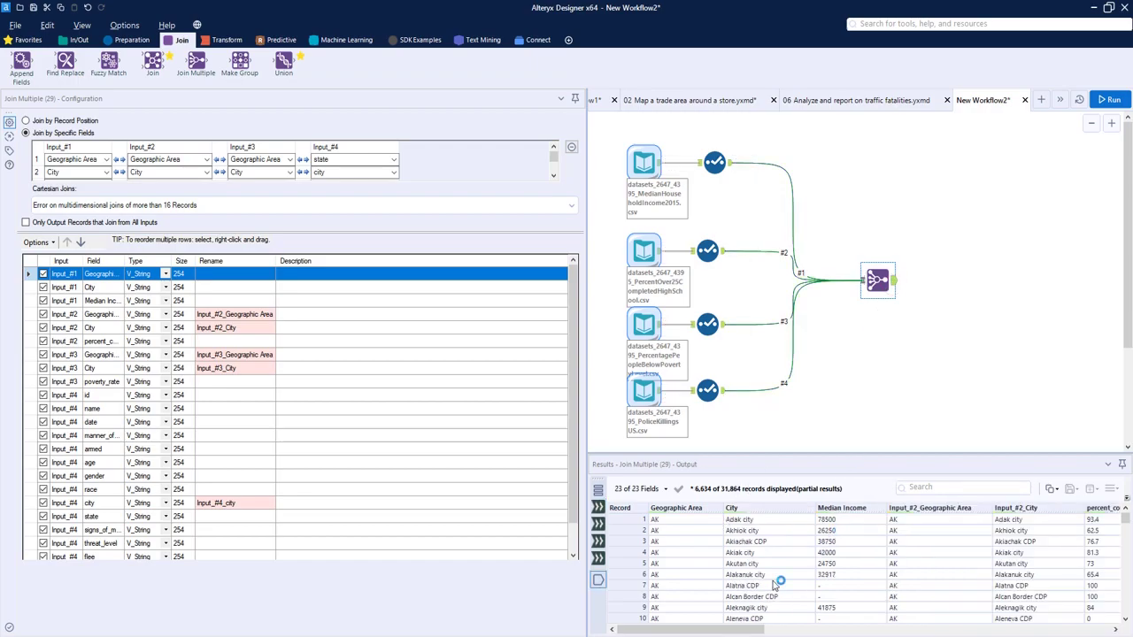
left_click_drag(704, 626, 724, 625)
Step: Check the police killings, third and second Select tools, then return to Join Multiple
left_click(721, 394)
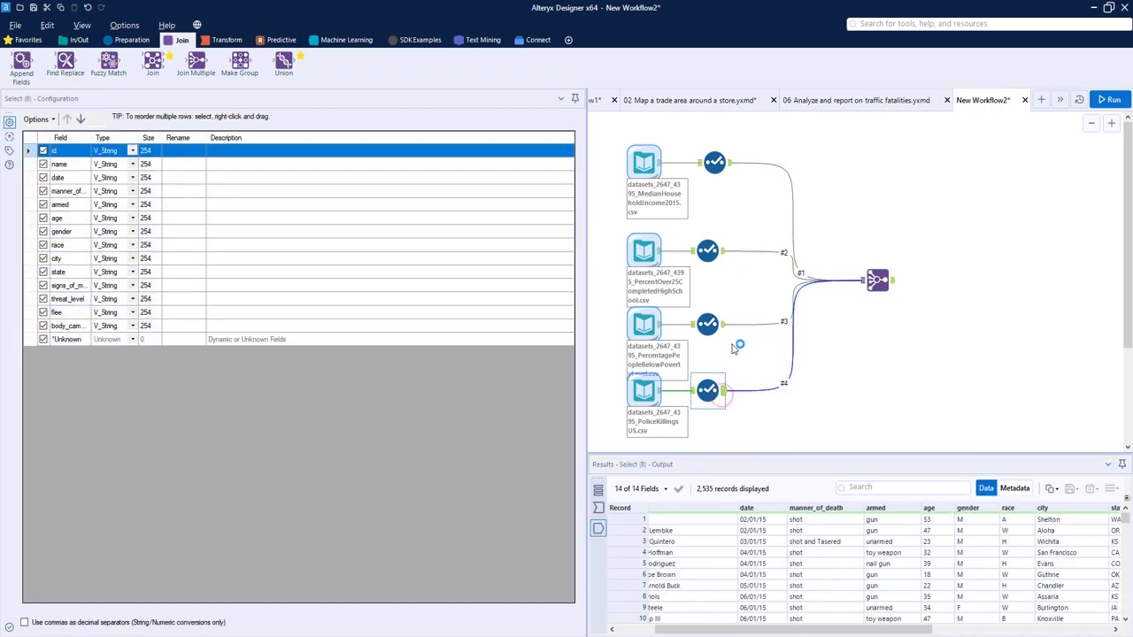
left_click(721, 328, "ctrl")
left_click(721, 327)
left_click(719, 262)
left_click(879, 281)
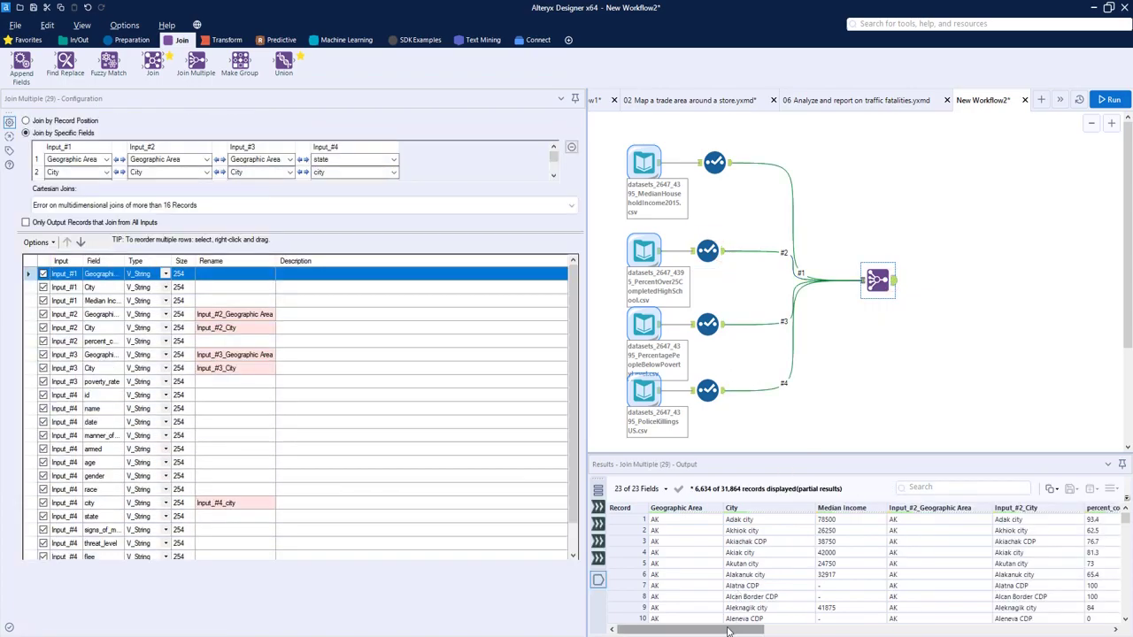
Step: Enlarge the Results grid and narrow the configuration panel to see more of the 23 fields
left_click_drag(748, 453, 748, 339)
left_click_drag(589, 504, 332, 500)
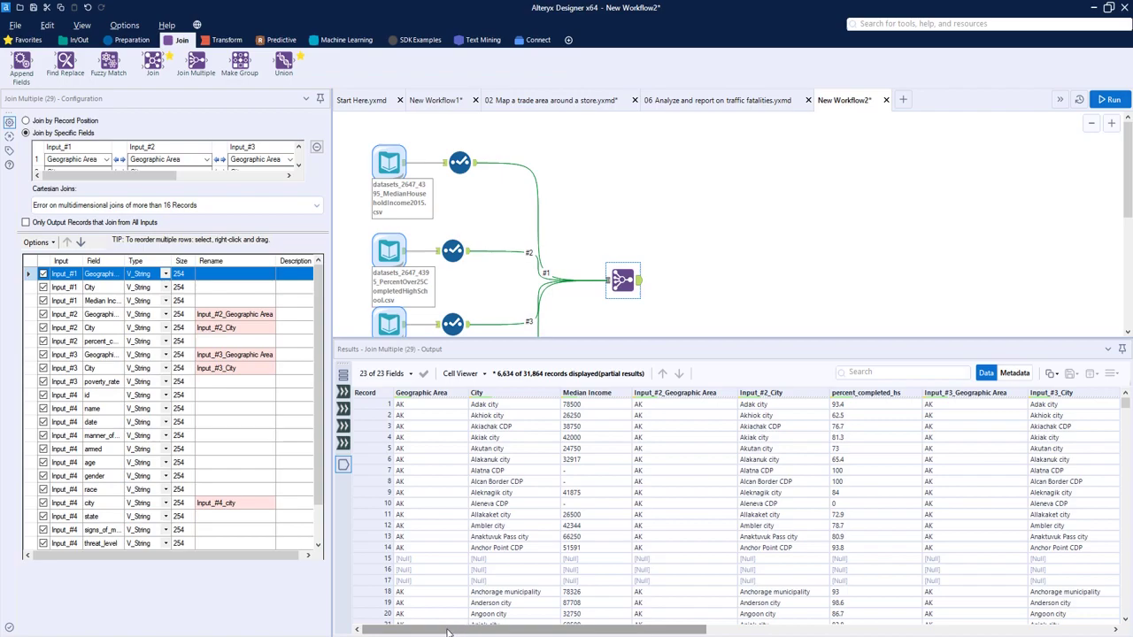
left_click_drag(447, 631, 345, 626)
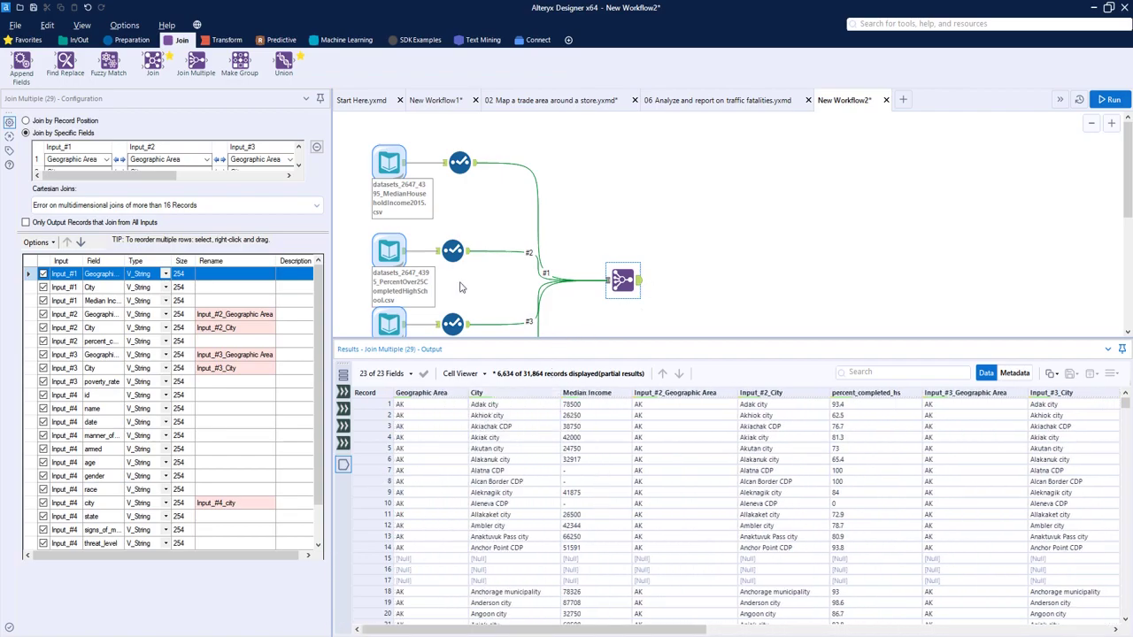
Step: Add a Filter after Join Multiple that keeps records where state is not null
left_click(110, 42)
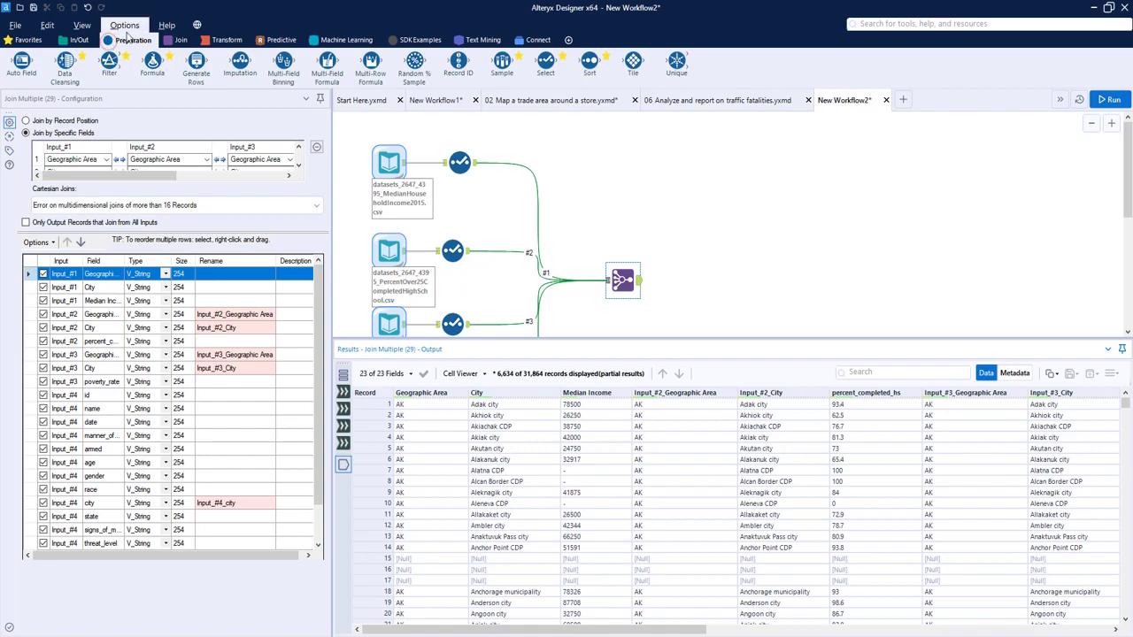
left_click_drag(110, 60, 707, 281)
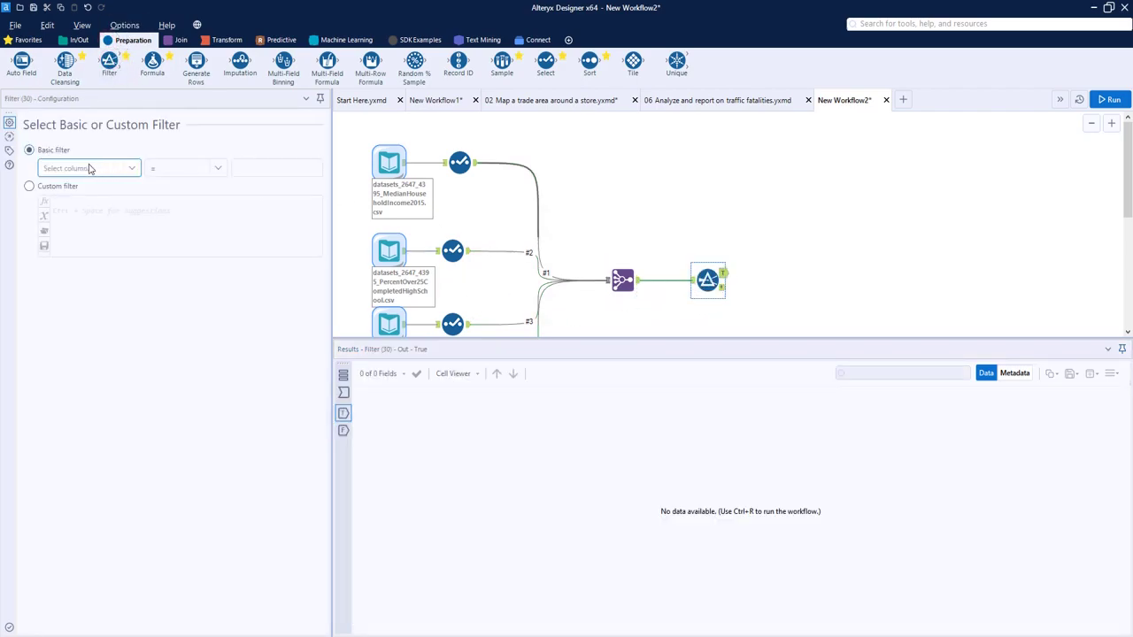
left_click(91, 167)
scroll(80, 245, "down", 4)
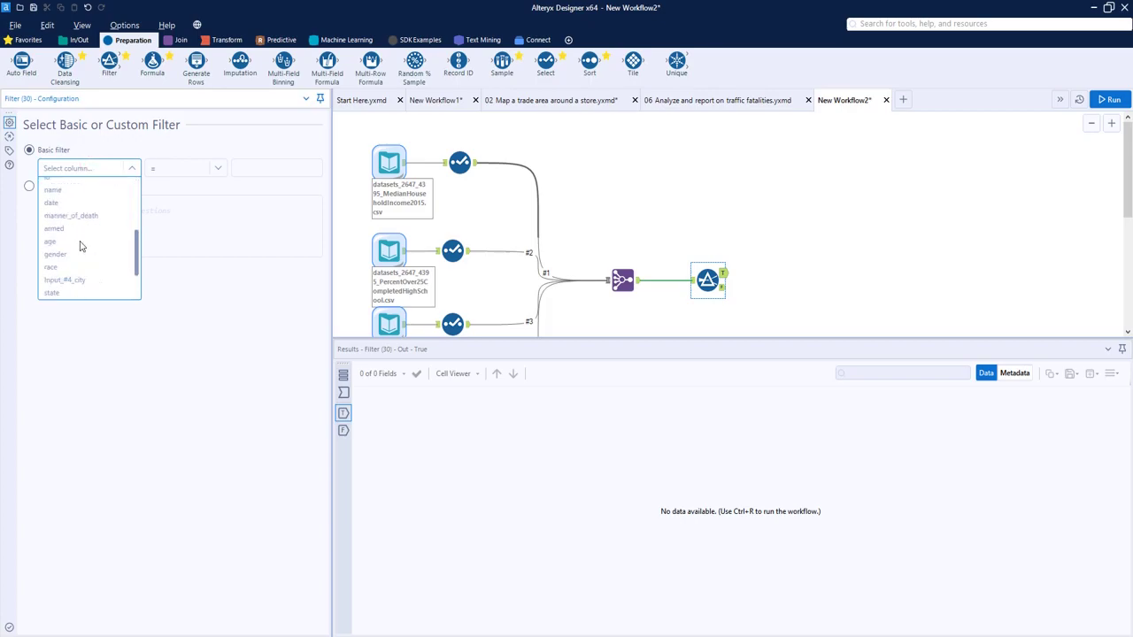
left_click(80, 257)
left_click(182, 168)
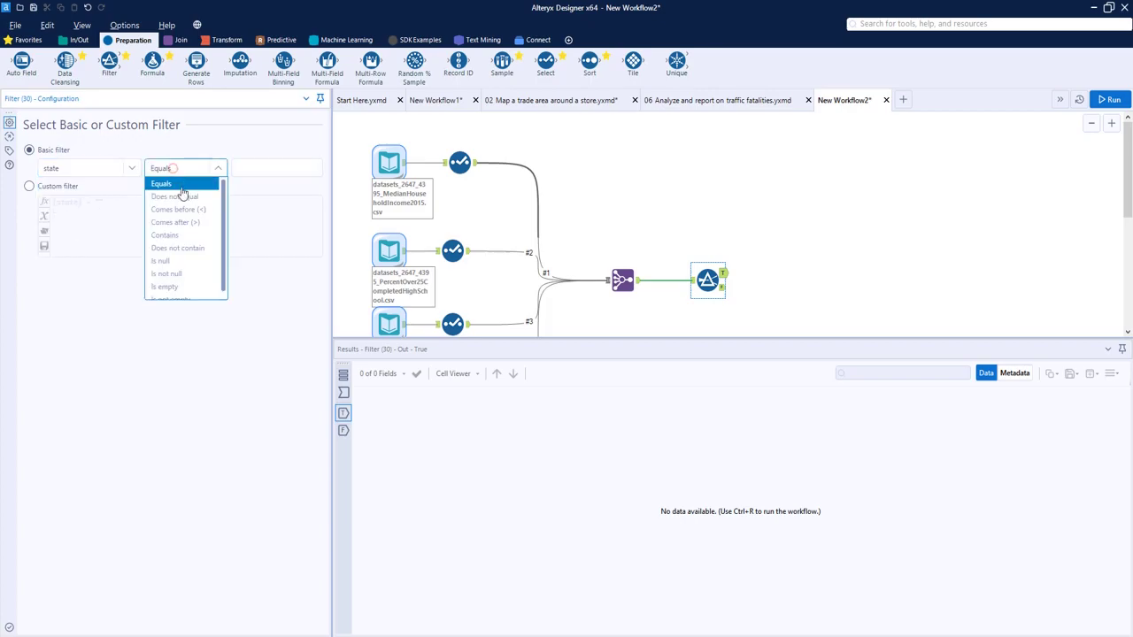
left_click(181, 276)
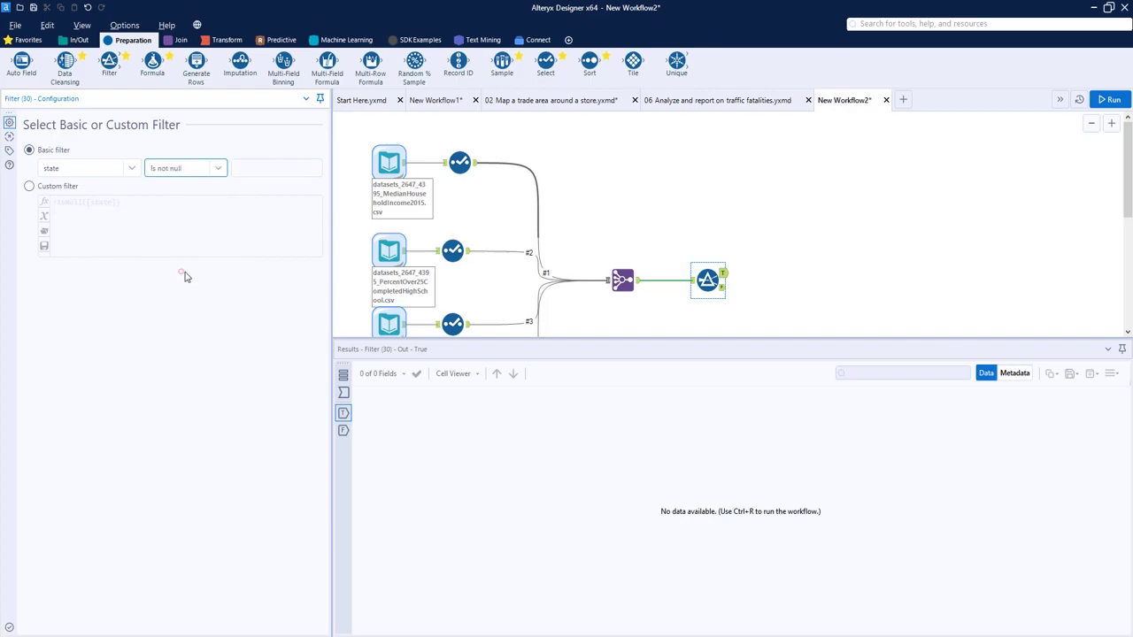
Step: Run the workflow and inspect the Filter's output records
left_click(1103, 103)
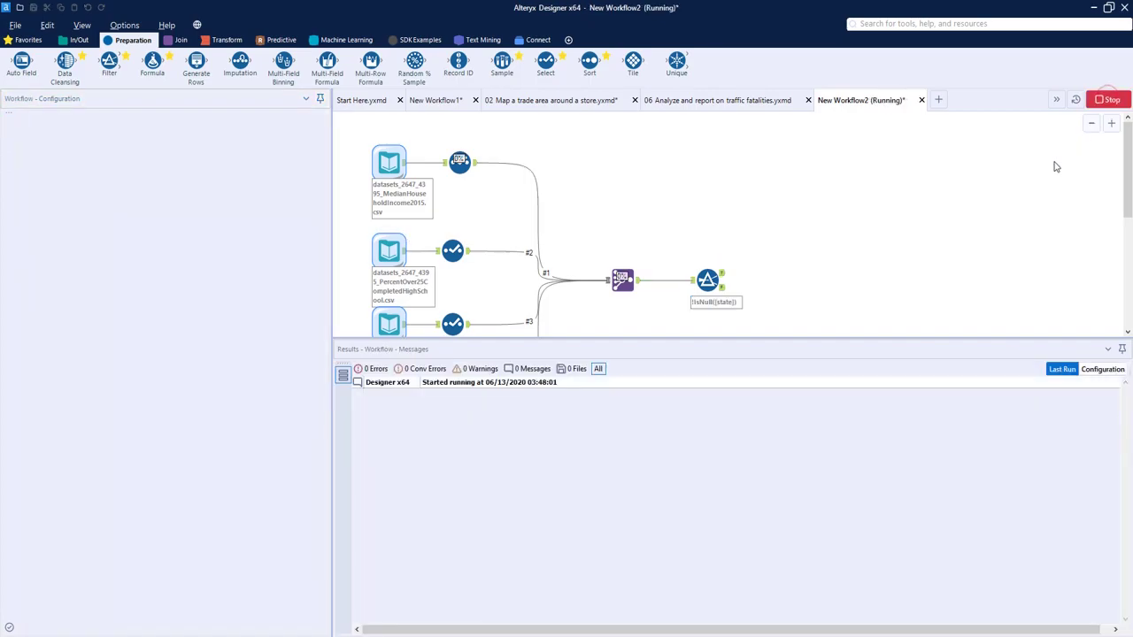
left_click(681, 379)
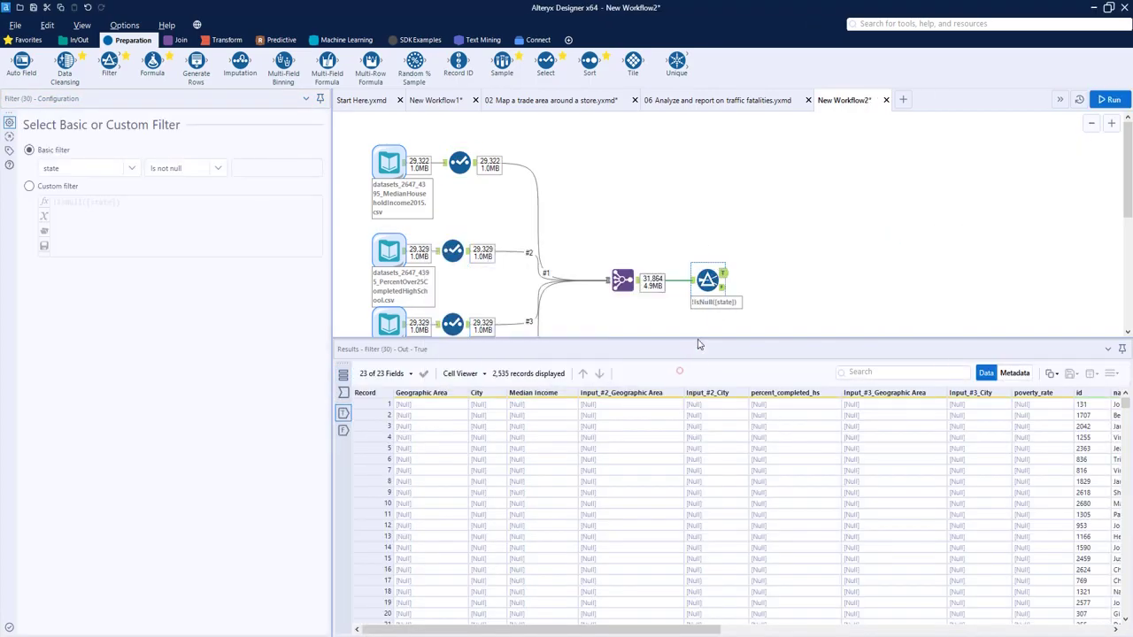
left_click(724, 294)
left_click(724, 292)
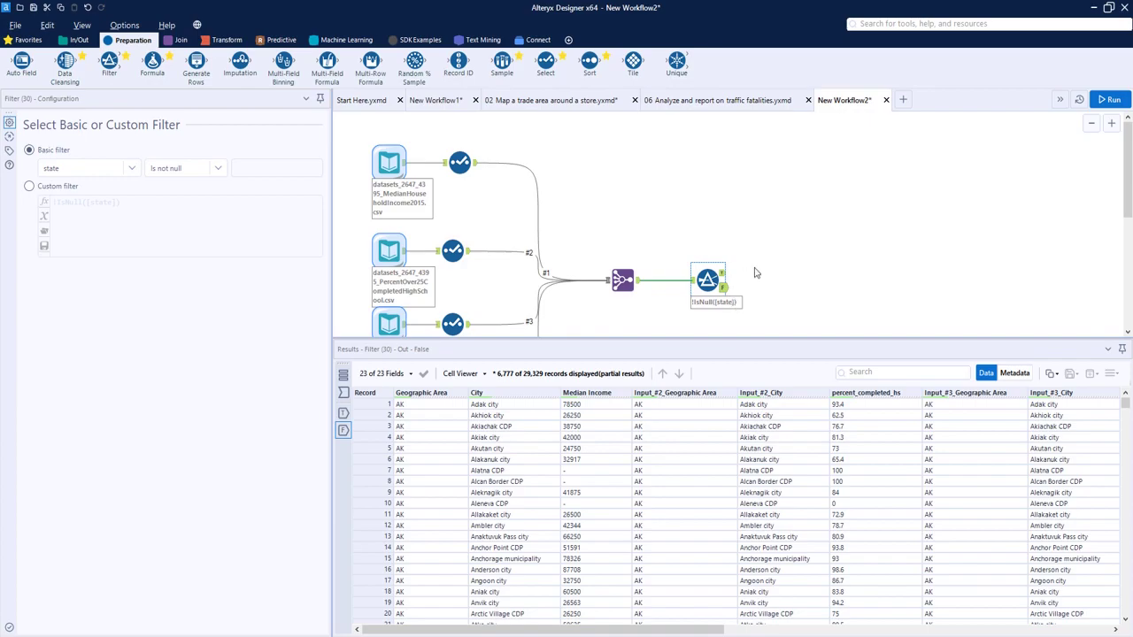
scroll(758, 278, "down", 1)
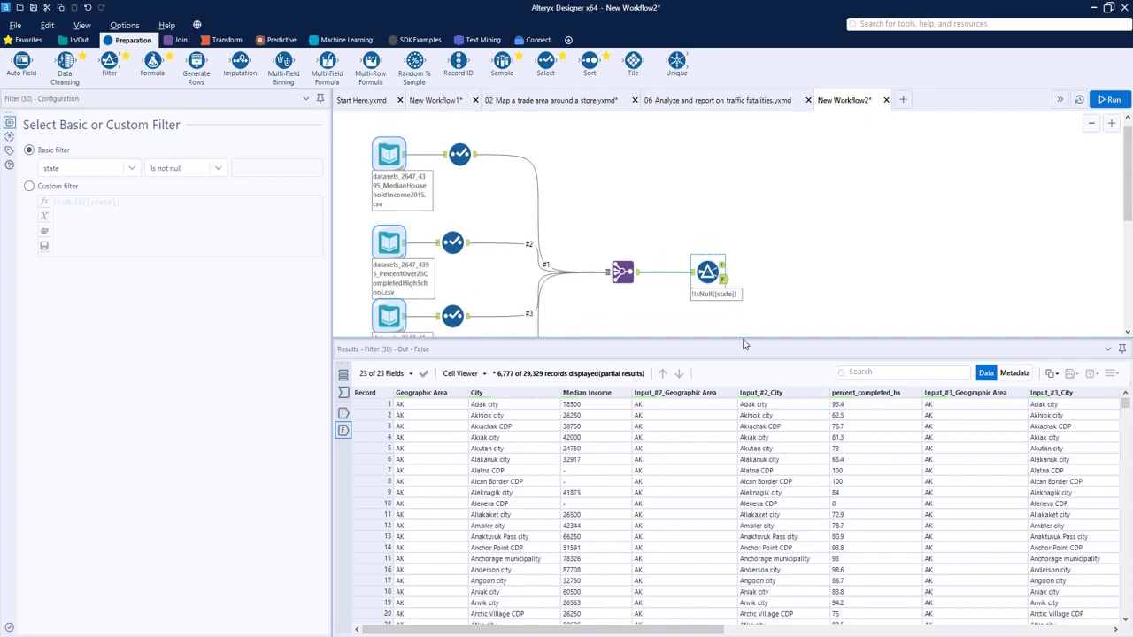
Step: Compare the state filter's True and False output records
left_click(724, 268)
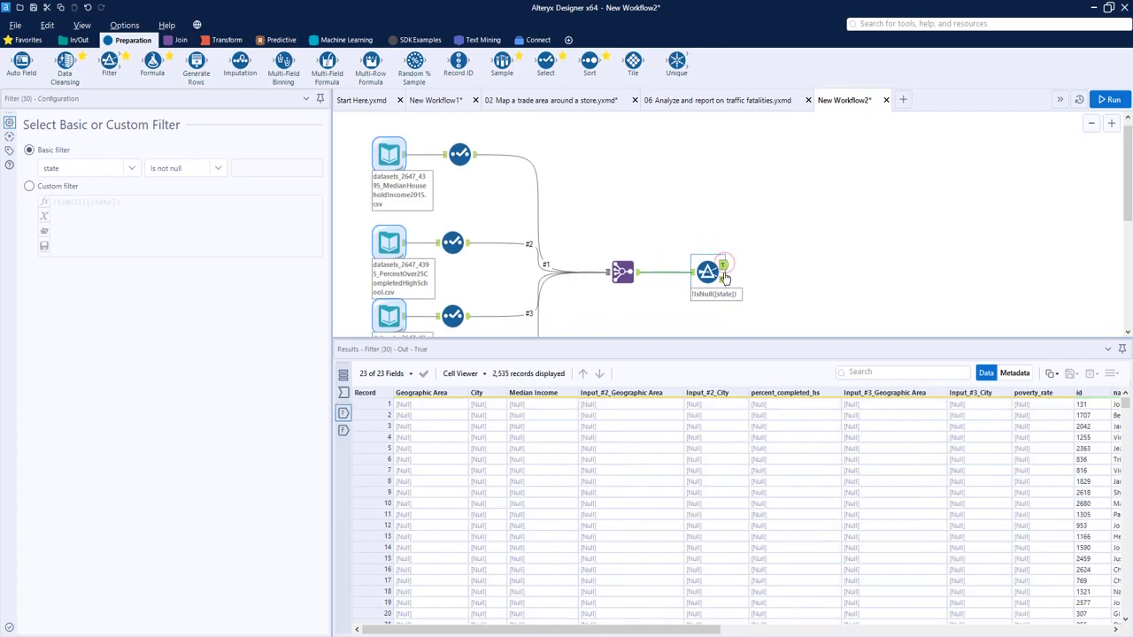
left_click(724, 283)
left_click(724, 266)
Step: Change the filter to test Geographic Area is not null and rerun the workflow
left_click(118, 168)
scroll(93, 200, "up", 3)
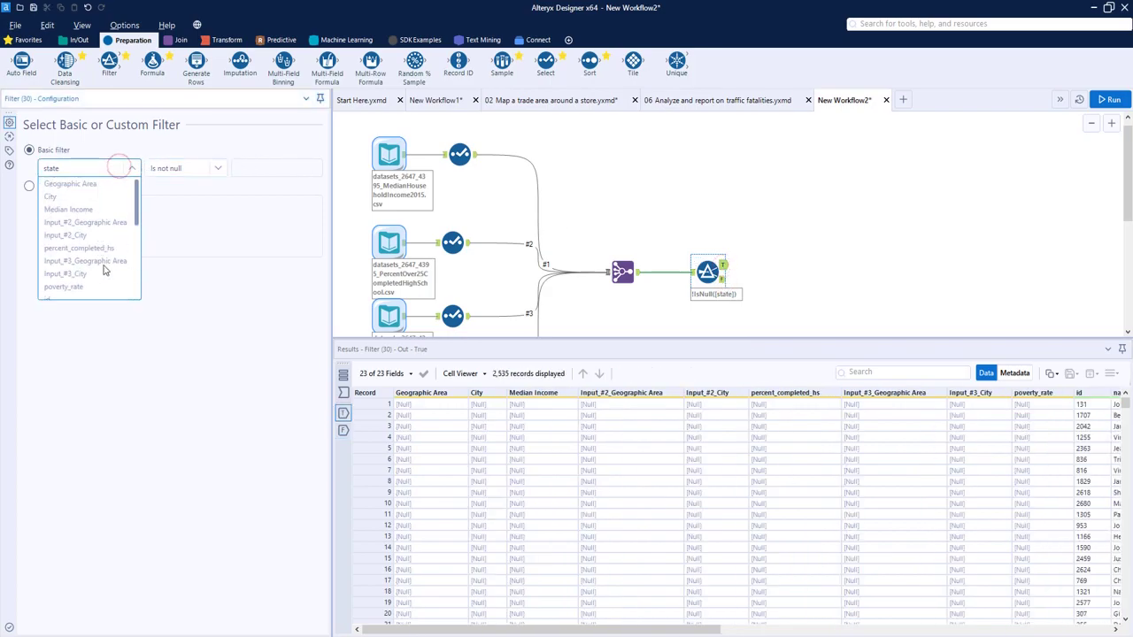
left_click(93, 184)
left_click(1109, 99)
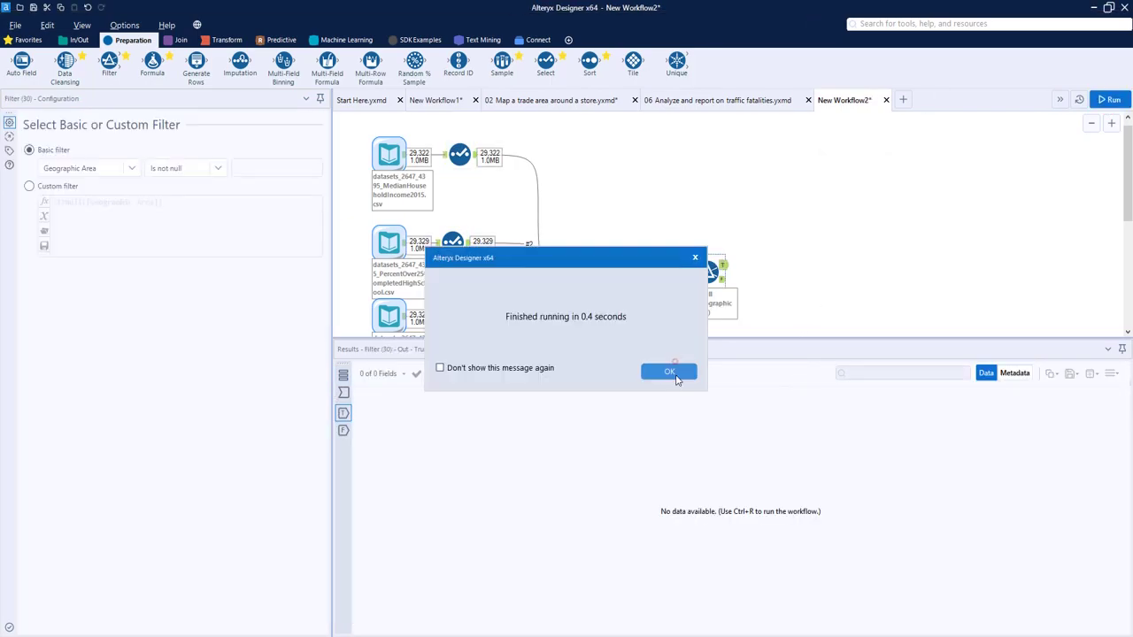
left_click(674, 378)
Step: Review the 29,333 True and 2,531 False records, then display the Join Multiple output
left_click(723, 265)
left_click(722, 278)
left_click(723, 265)
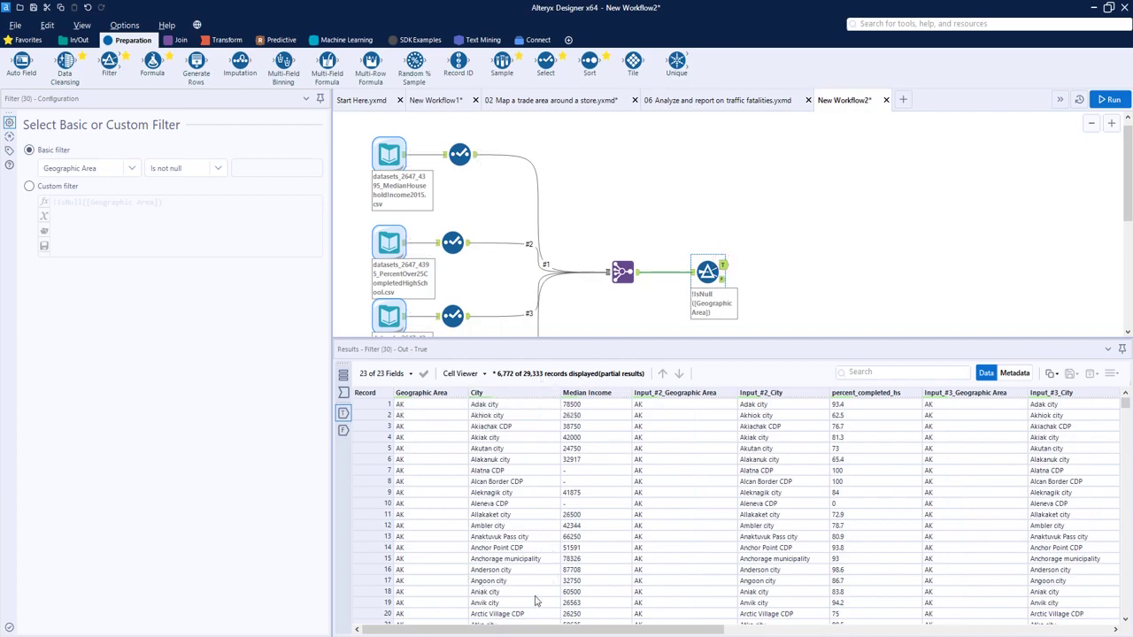
left_click_drag(489, 629, 941, 607)
scroll(923, 427, "down", 20)
scroll(923, 513, "down", 20)
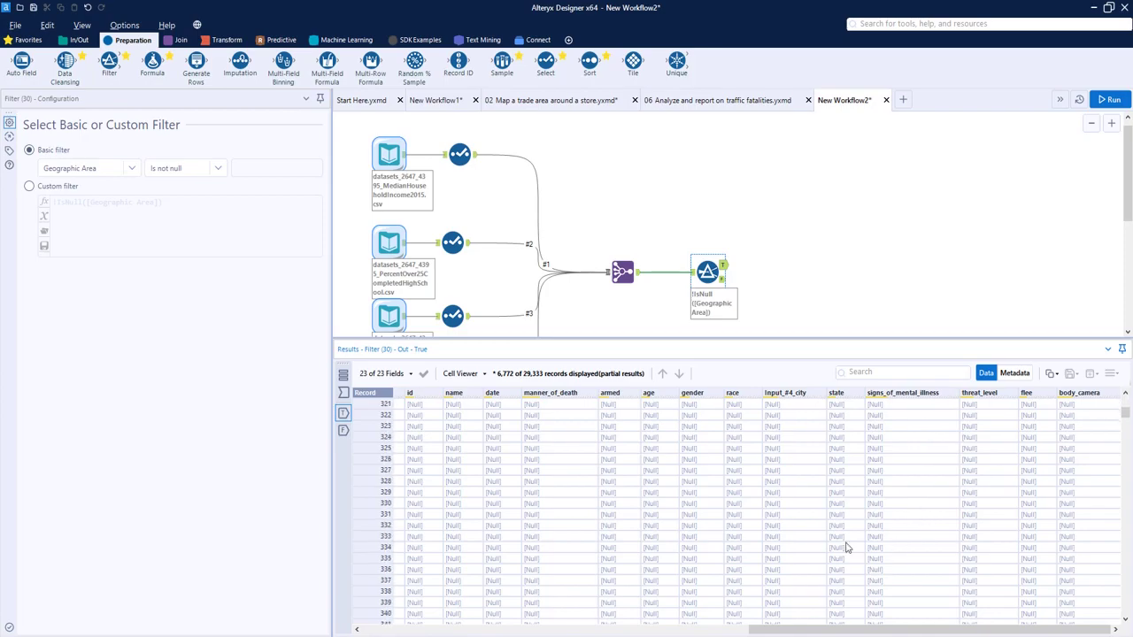
left_click(668, 324)
left_click(634, 277)
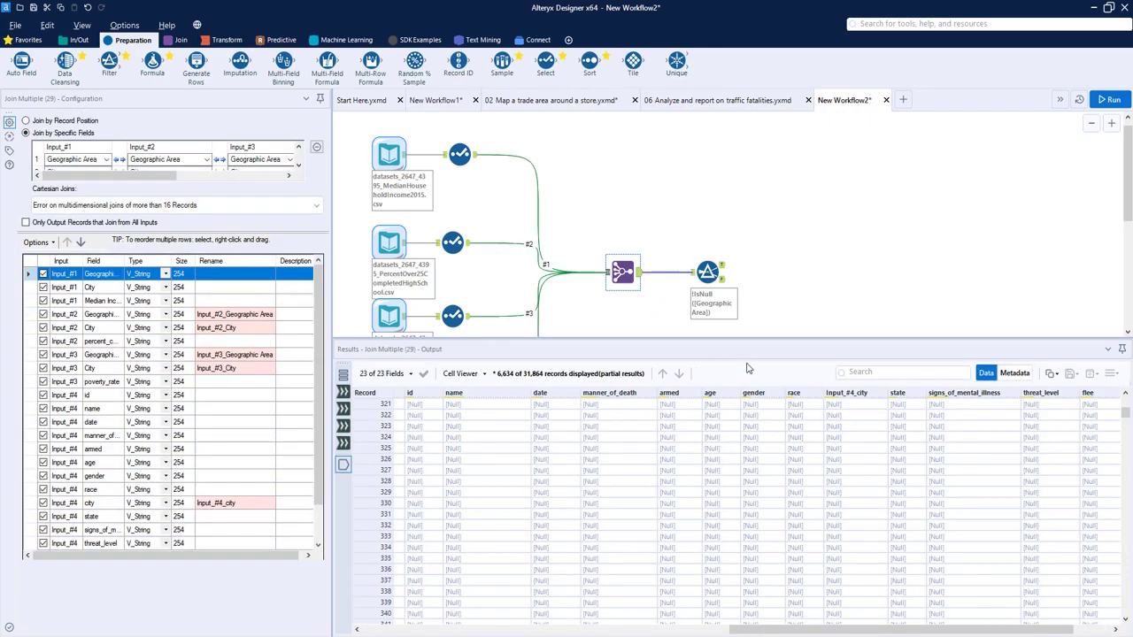
Step: Delete the Filter tool from the workflow
left_click_drag(746, 626, 378, 627)
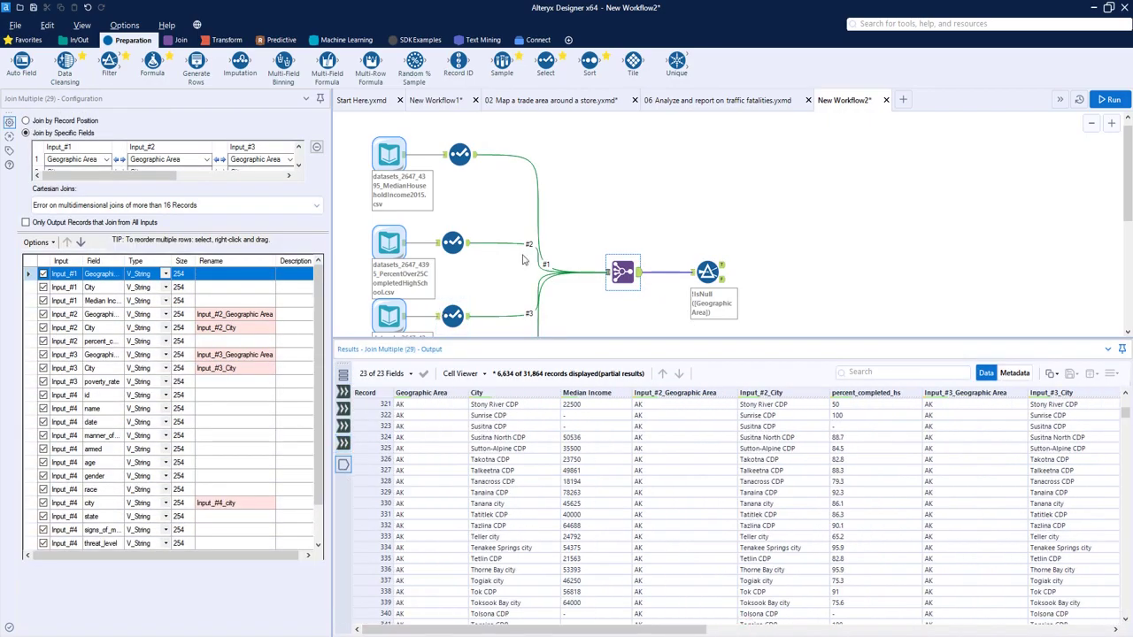
scroll(628, 229, "down", 3)
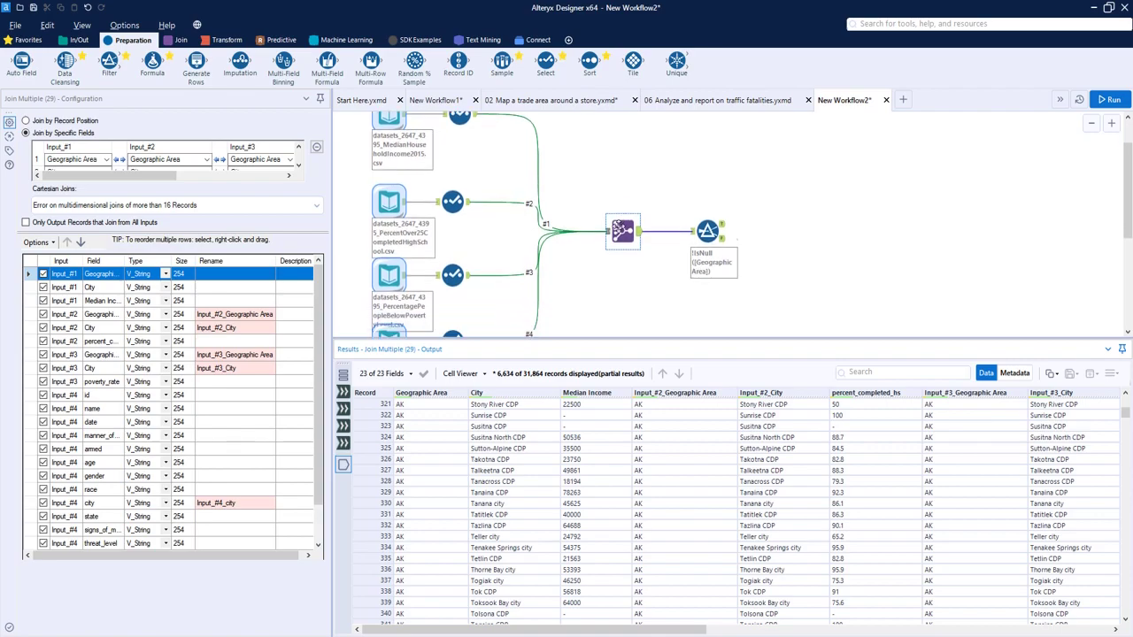
left_click(708, 215)
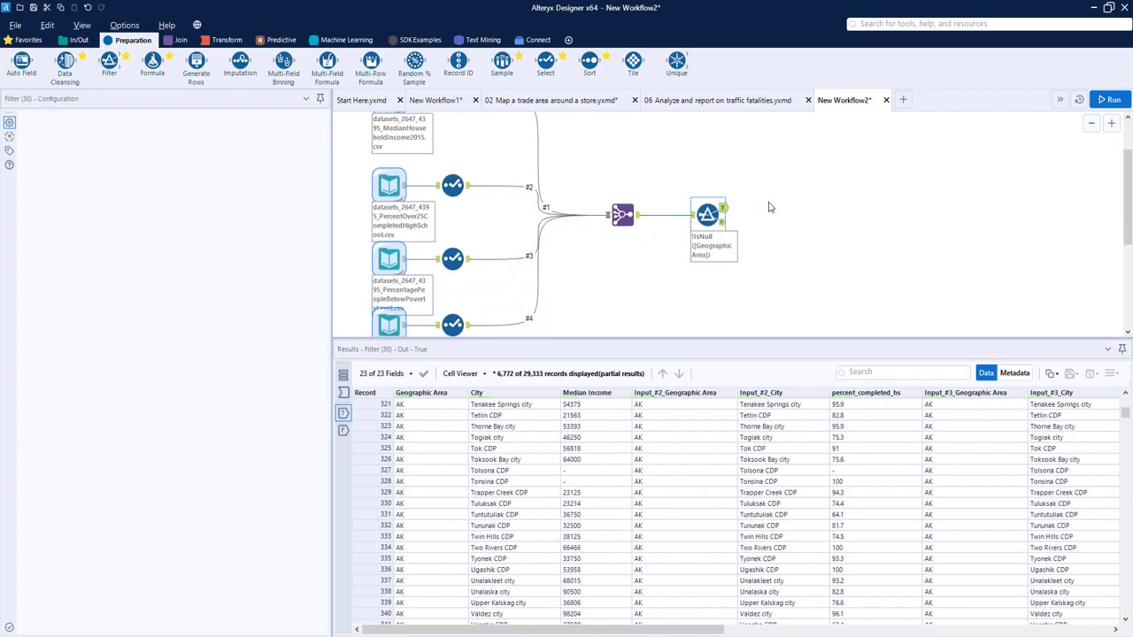
key("Delete")
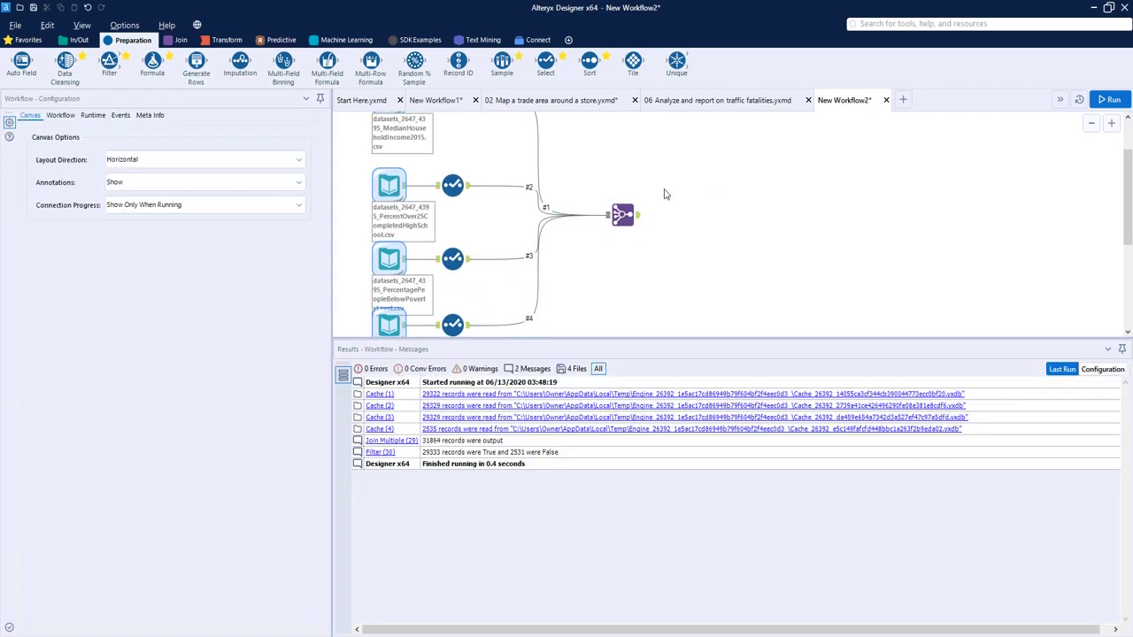
Step: Set Join Multiple to output only records joining from all inputs and rerun, yielding 13 records
left_click(617, 210)
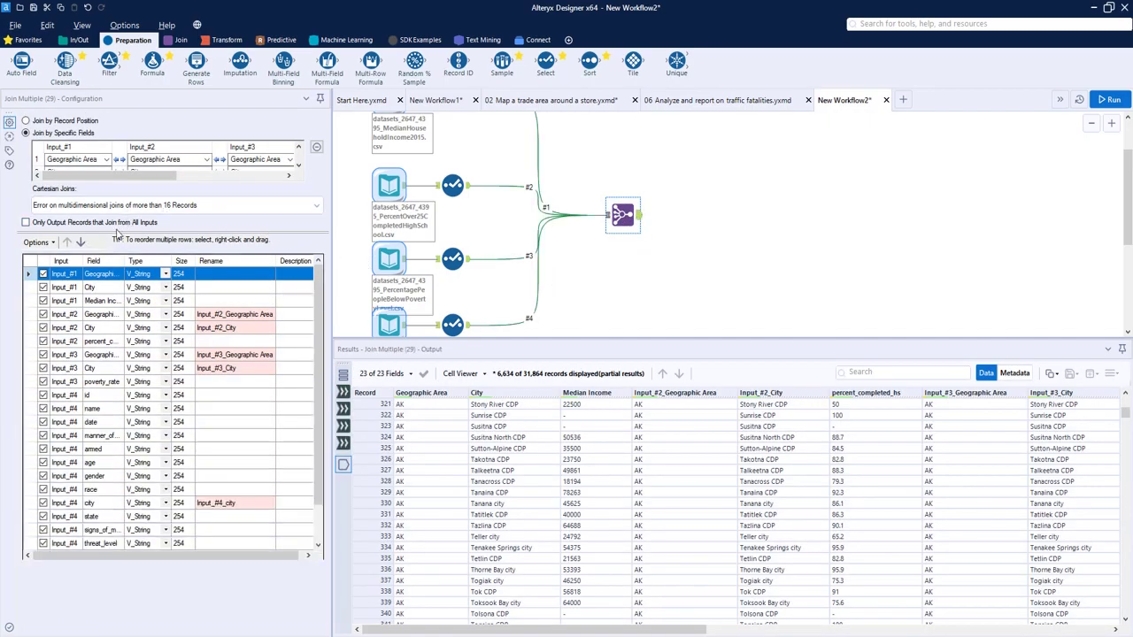
left_click(26, 223)
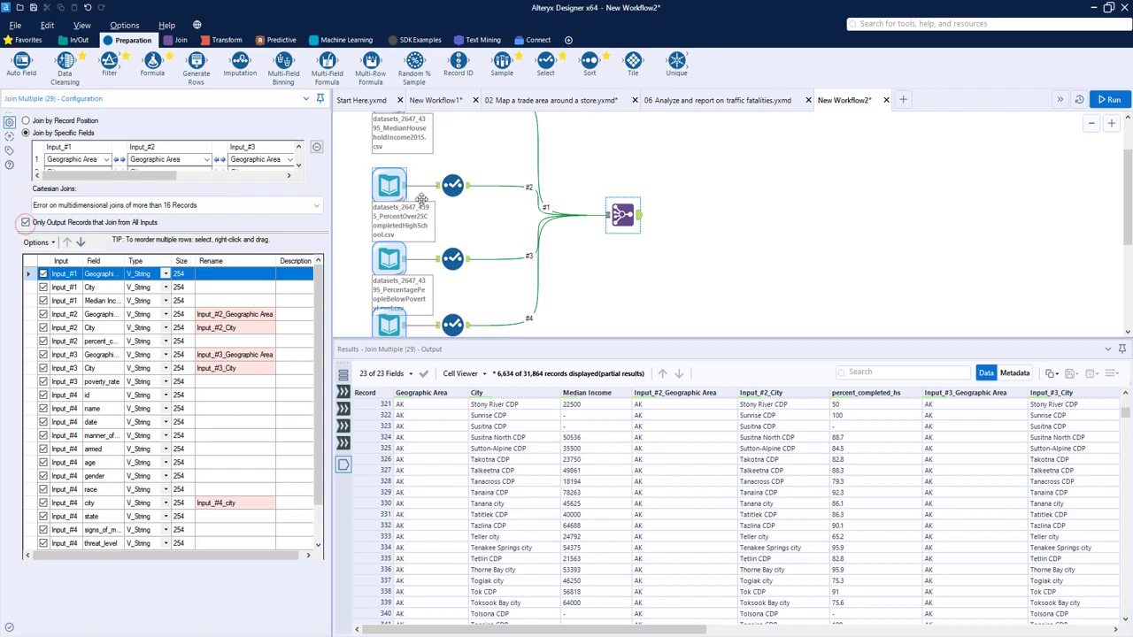
left_click(1106, 100)
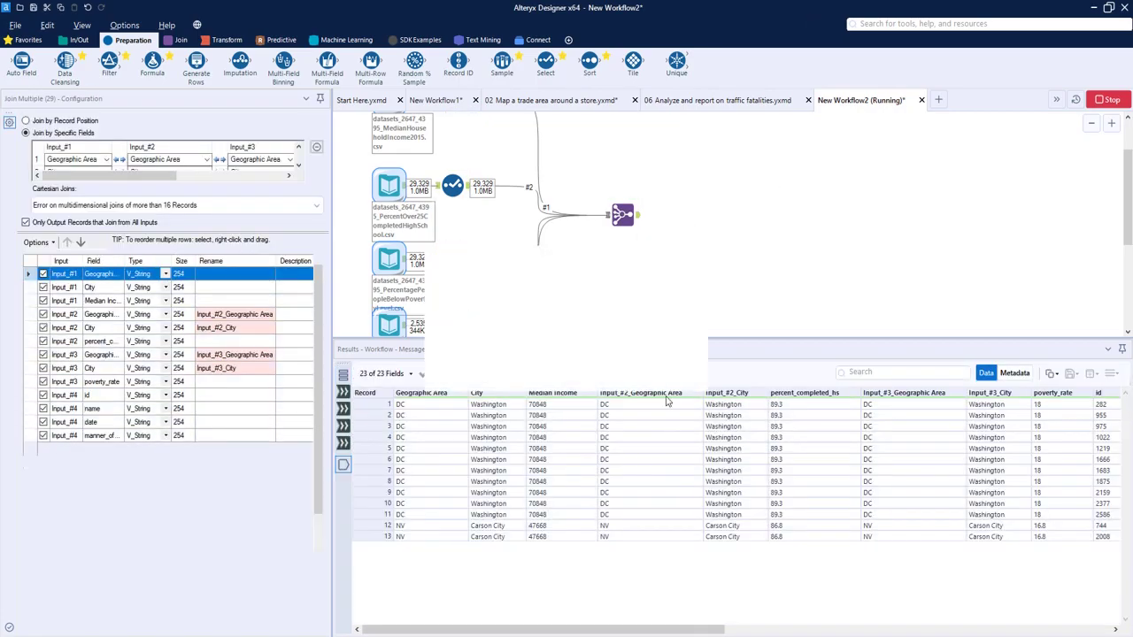
left_click(667, 371)
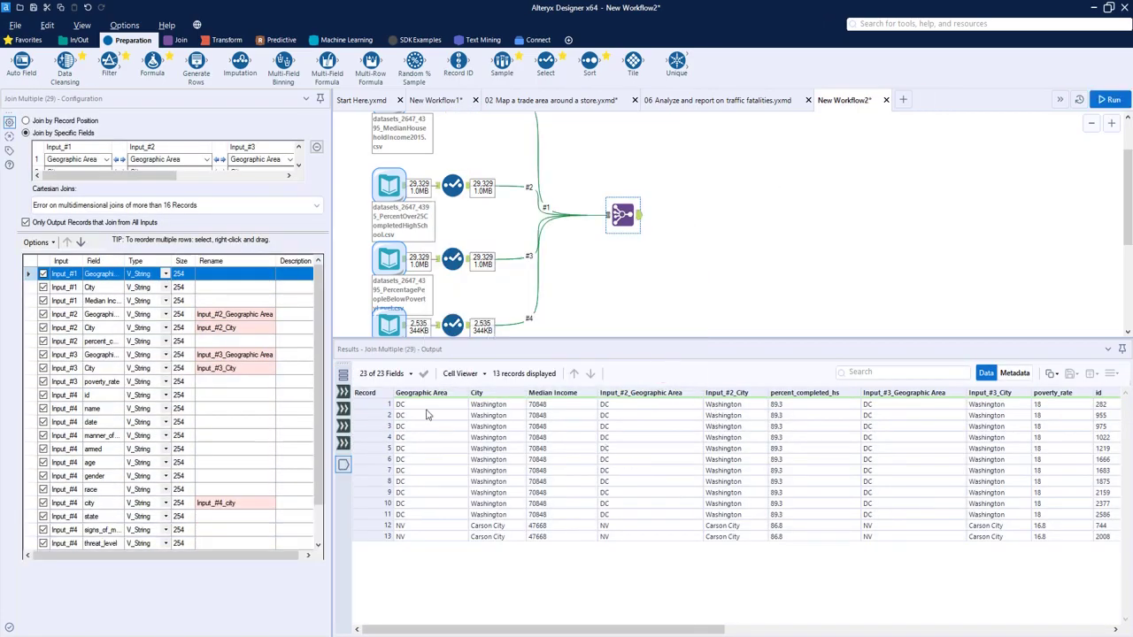
left_click(721, 266)
scroll(728, 260, "up", 2)
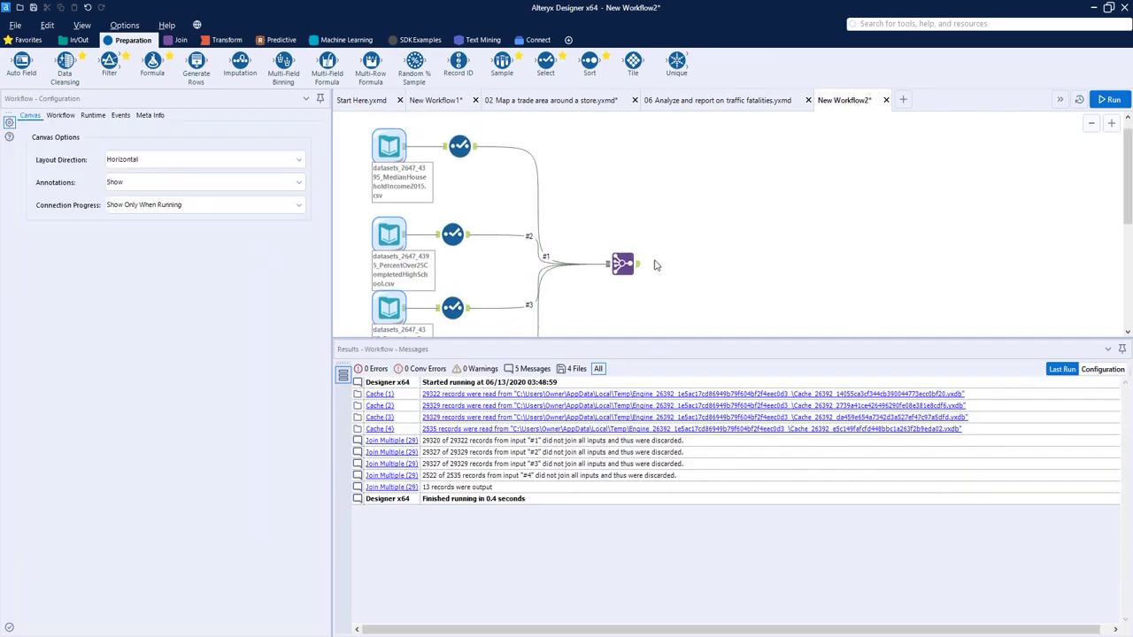
left_click(628, 267)
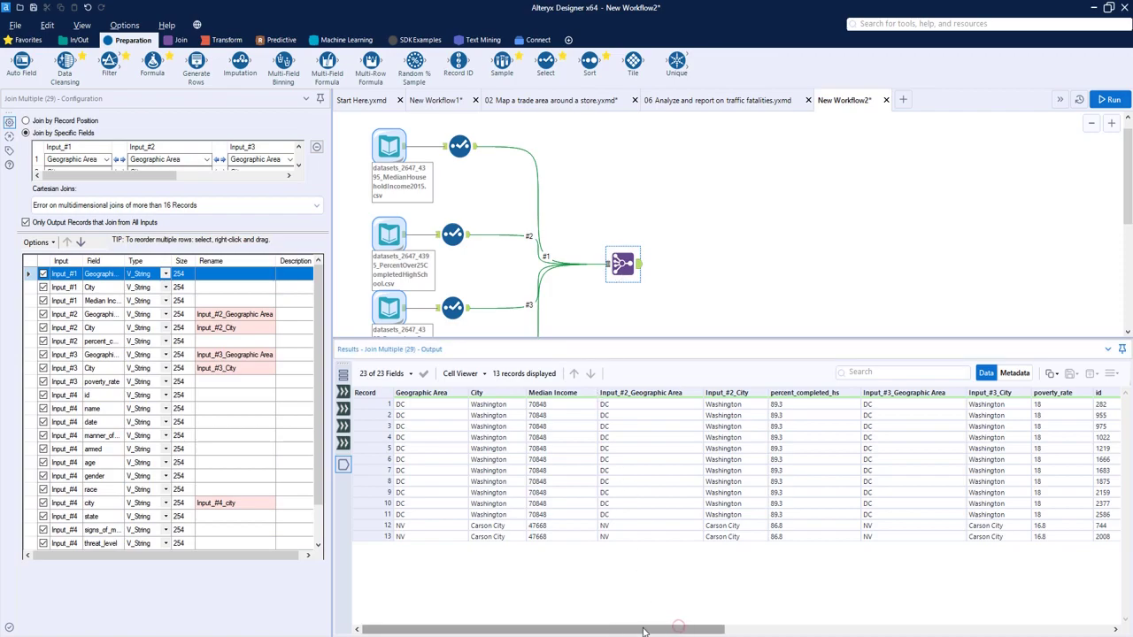
mouse_move(584, 628)
left_mouse_down()
mouse_move(885, 629)
mouse_move(585, 629)
left_mouse_up()
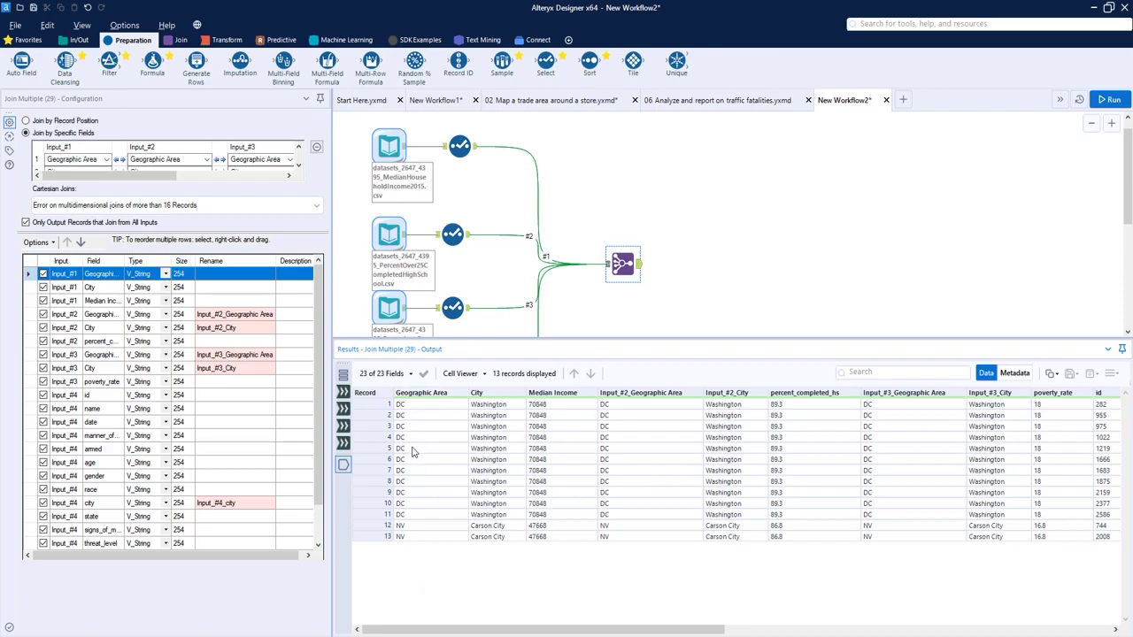
left_click_drag(422, 426, 500, 472)
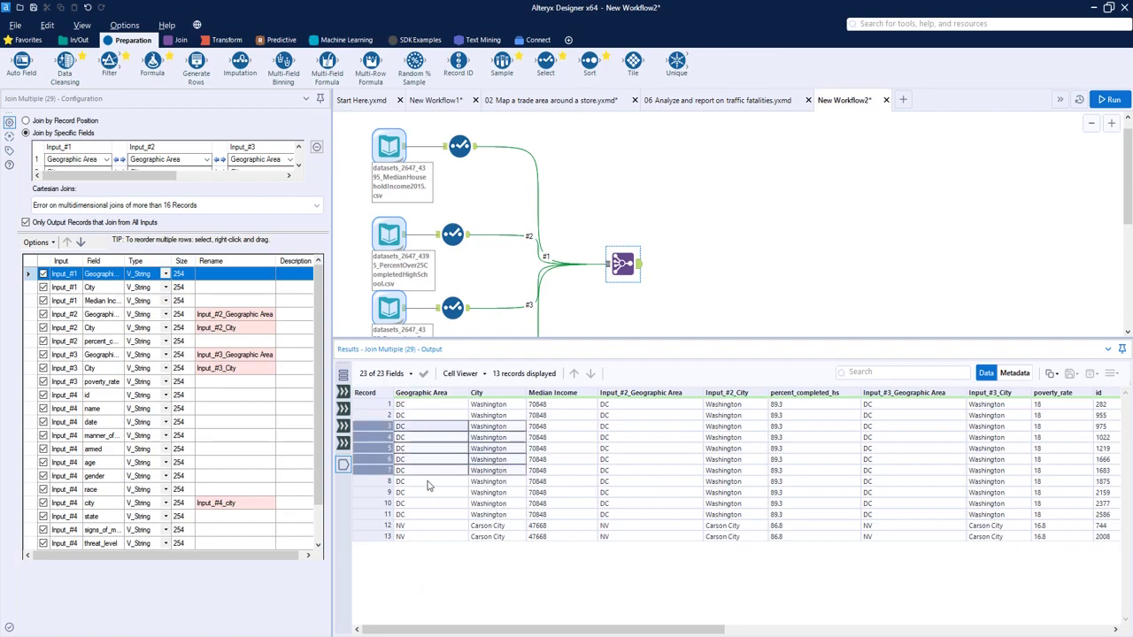
left_click(288, 175)
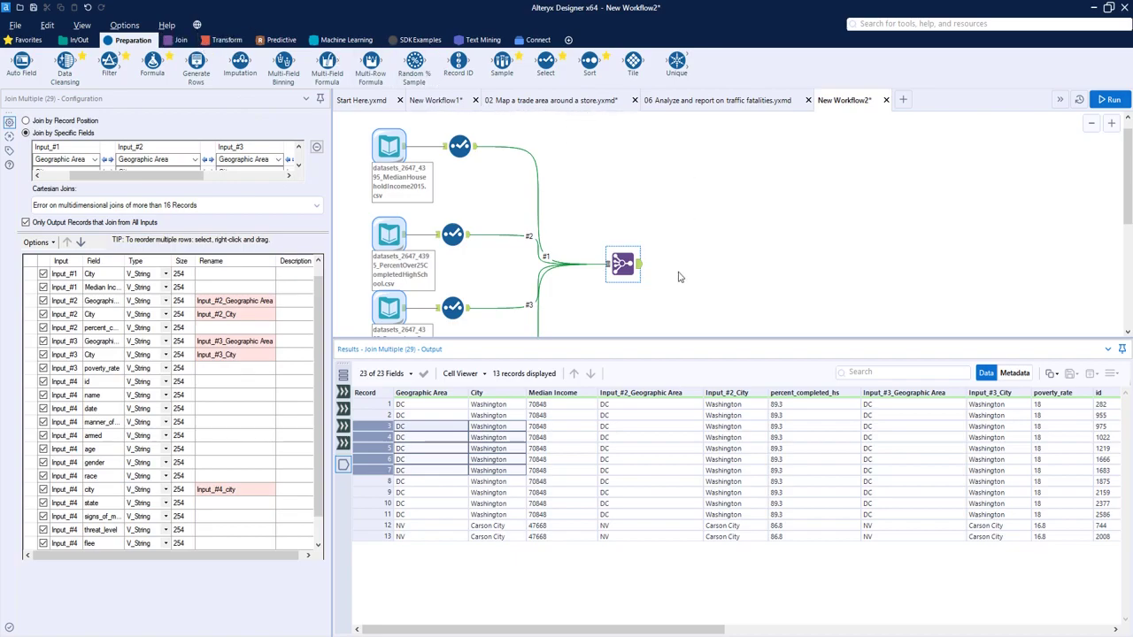
scroll(659, 319, "up", 1)
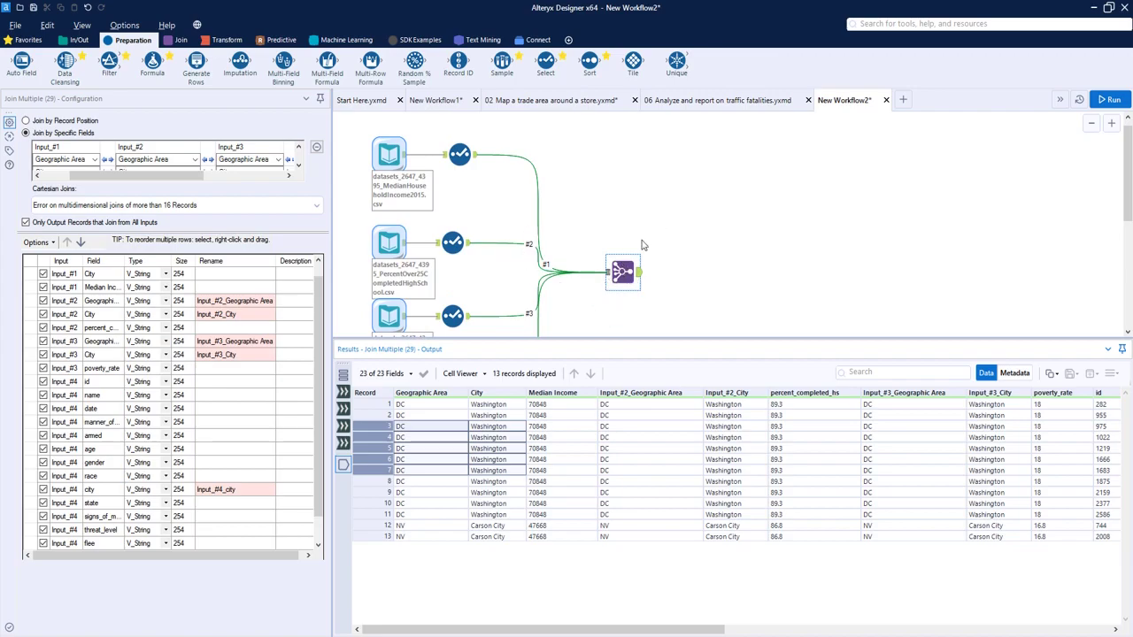
scroll(695, 302, "up", 1)
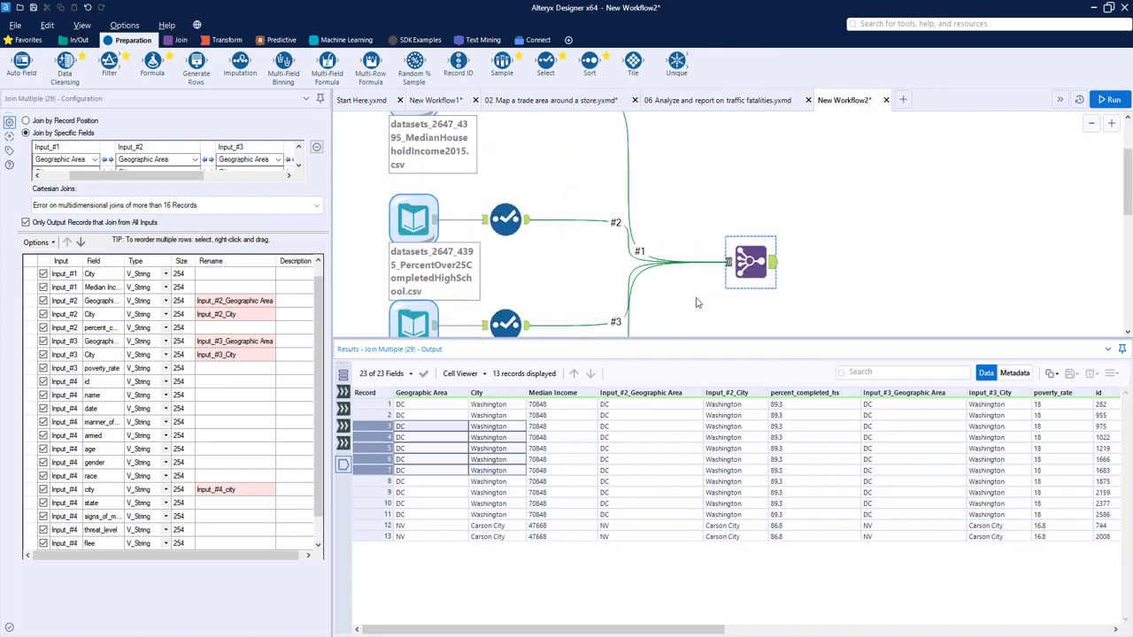
left_click(810, 316)
left_click(770, 254)
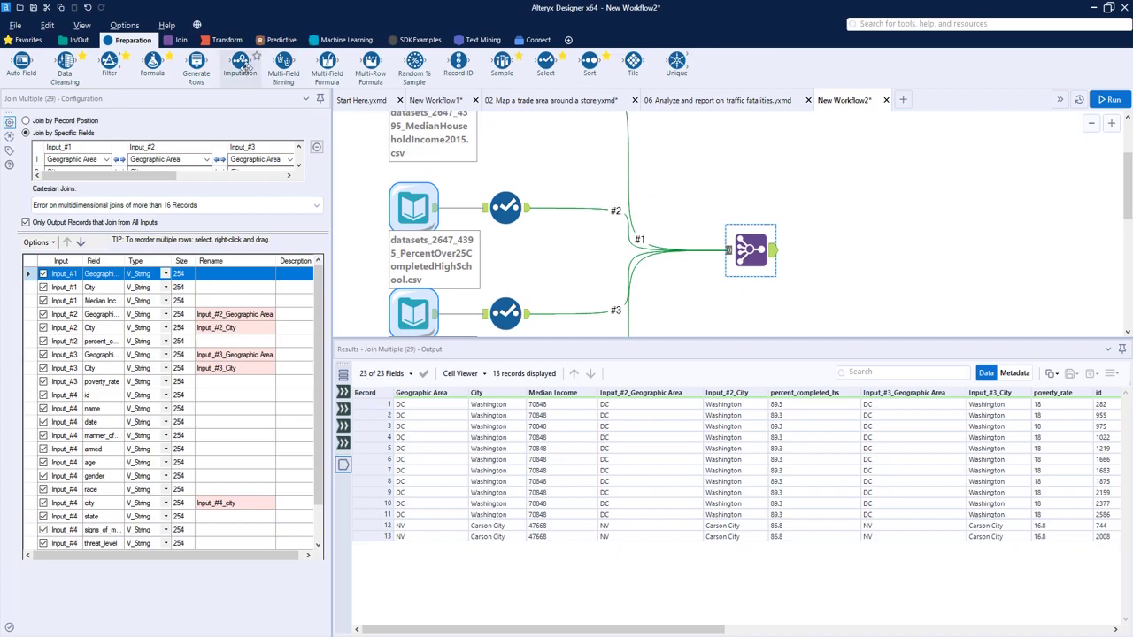
Step: Place an unconnected Join tool on the canvas above the Join Multiple tool
left_click(181, 41)
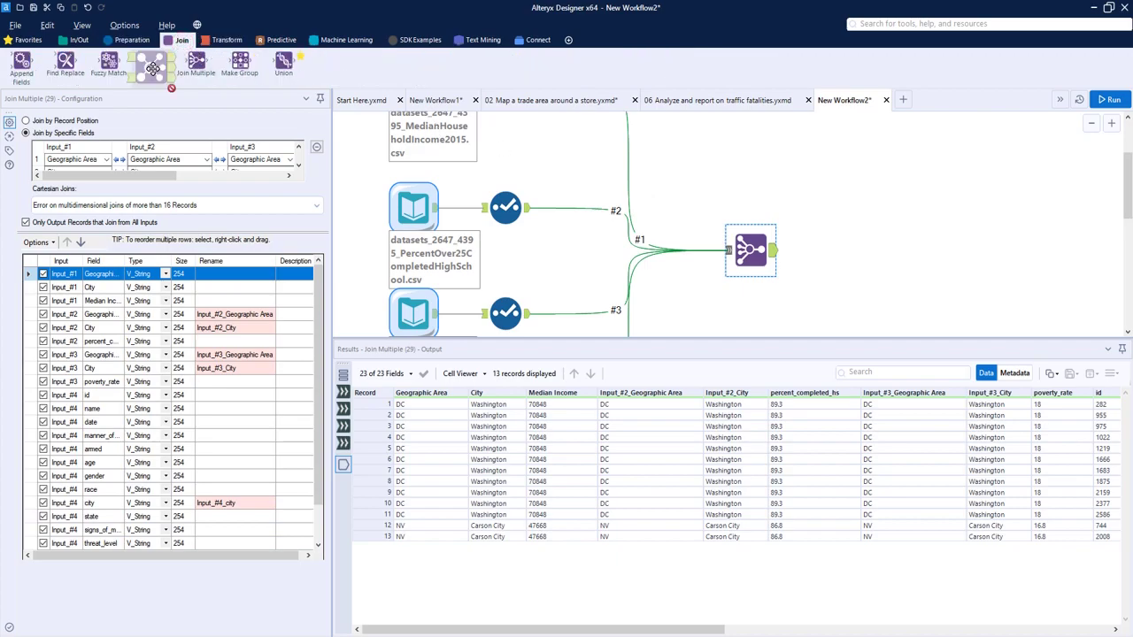
left_click_drag(153, 62, 712, 160)
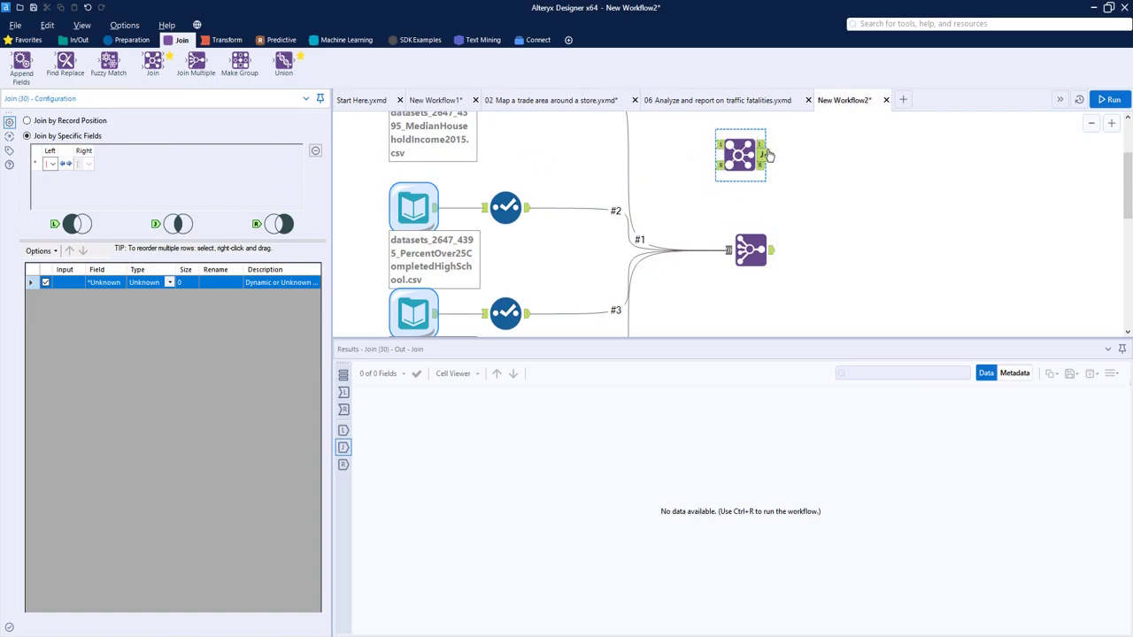
left_click(841, 190)
scroll(851, 212, "down", 3)
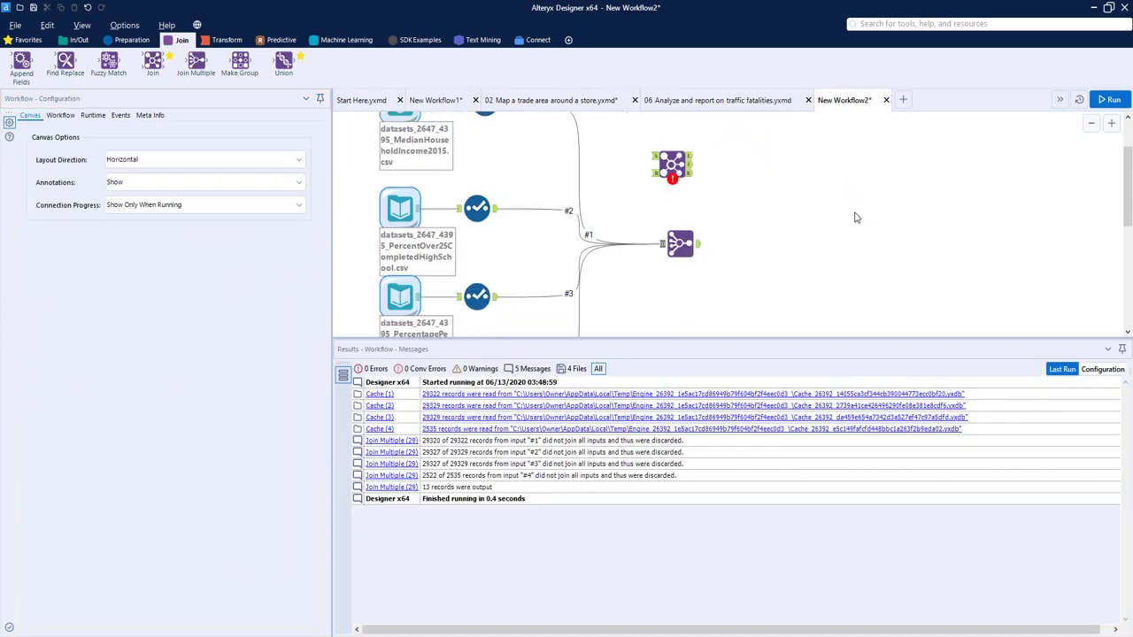